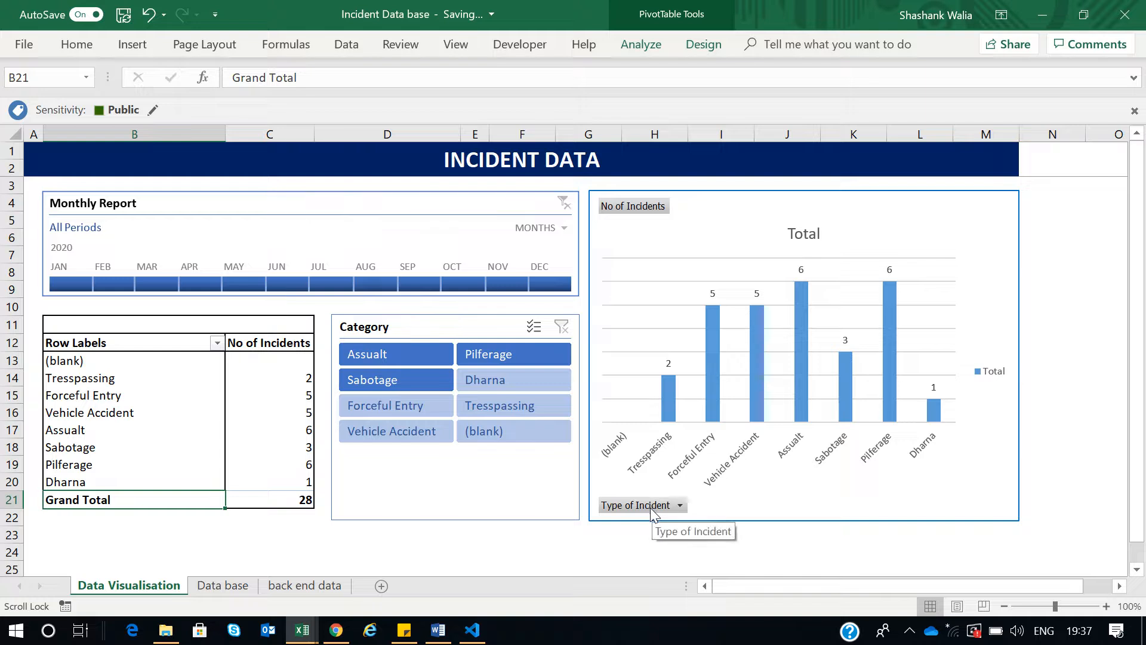
Step: Filter the incident dashboard to March 2020, viewing the Pilferage category and the Assualt category
{"action": "left_click", "coordinate": [161, 285]}
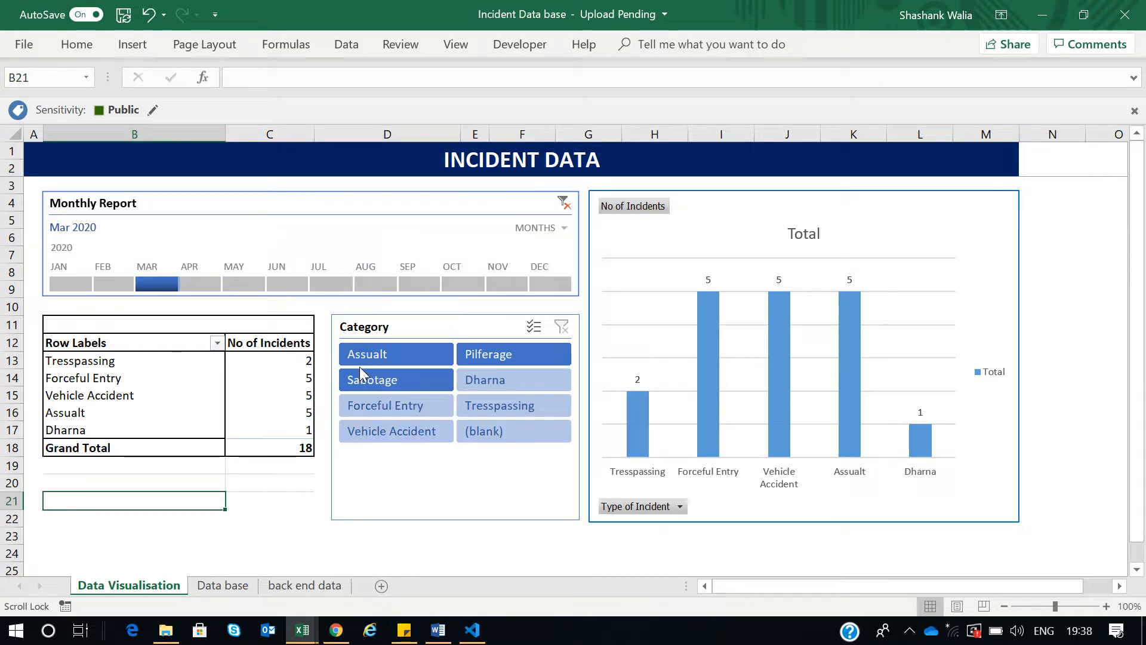
{"action": "left_click", "coordinate": [480, 356]}
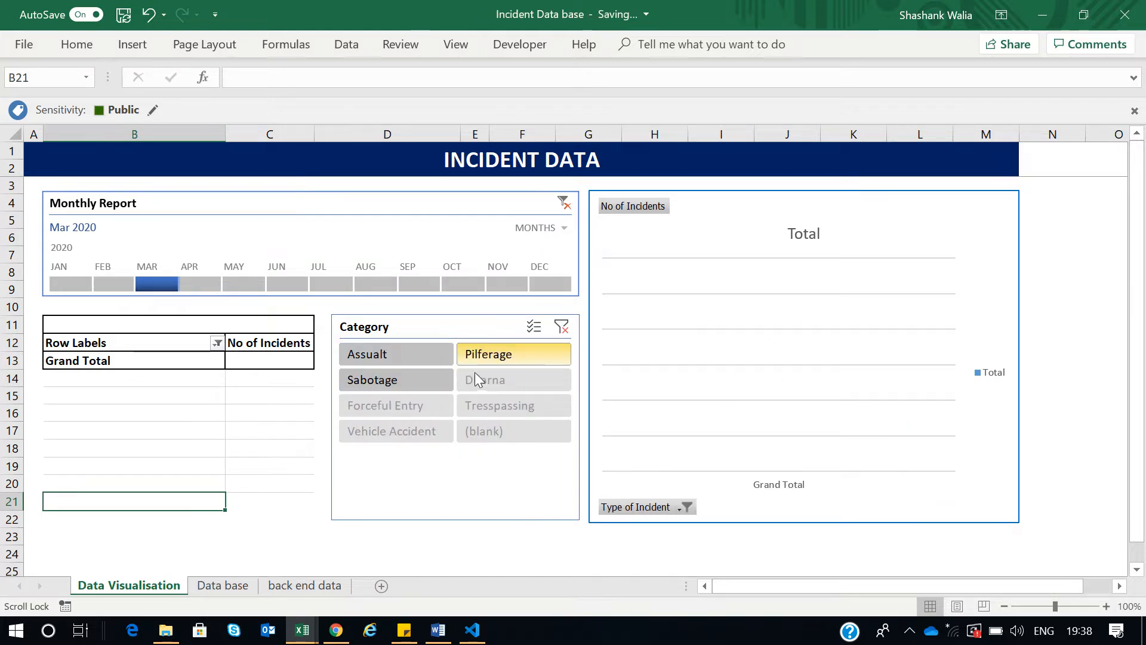
{"action": "left_click", "coordinate": [448, 360]}
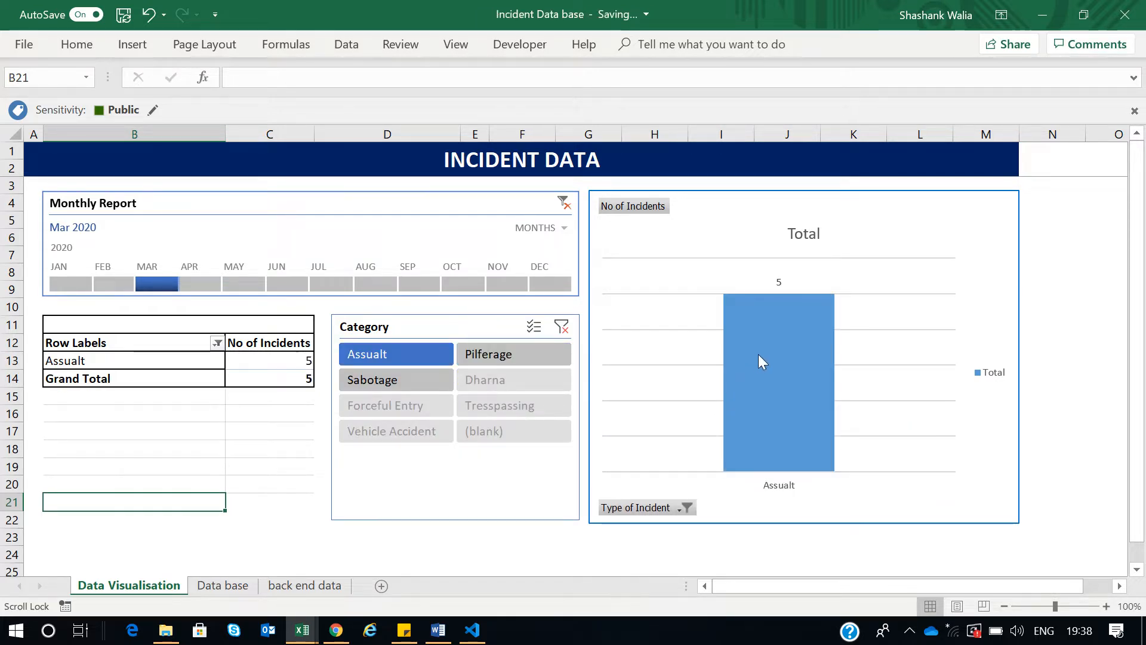
{"action": "mouse_move", "coordinate": [790, 416]}
Step: Compare the Assualt incidents for April, May and March 2020 using the monthly timeline
{"action": "left_click", "coordinate": [201, 285]}
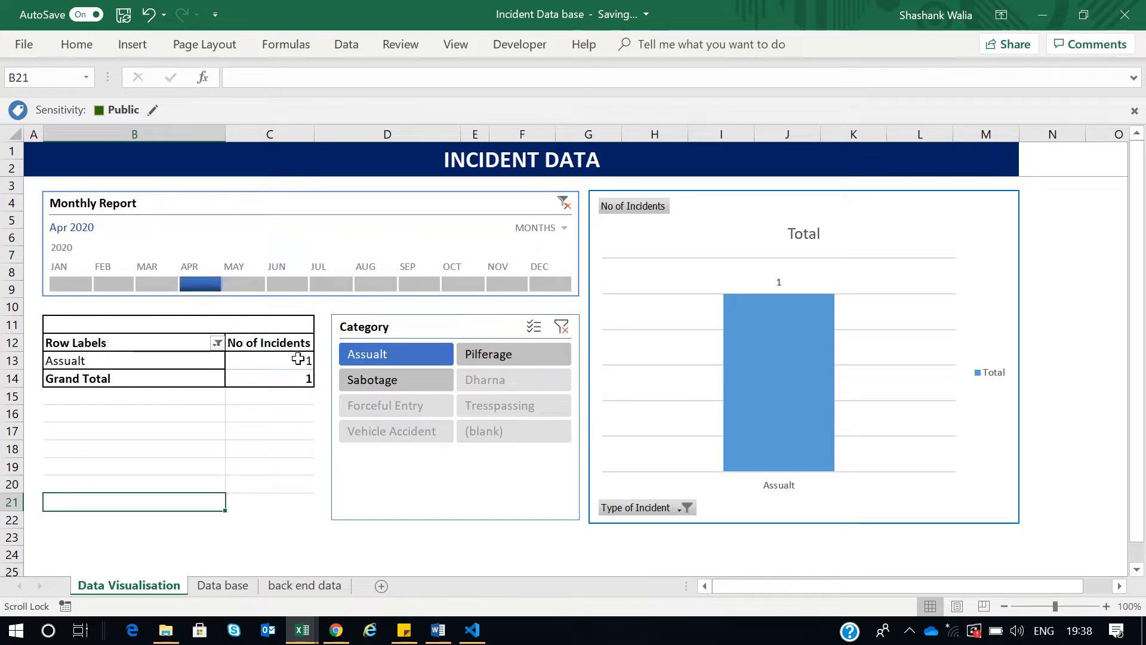
{"action": "left_click", "coordinate": [253, 286]}
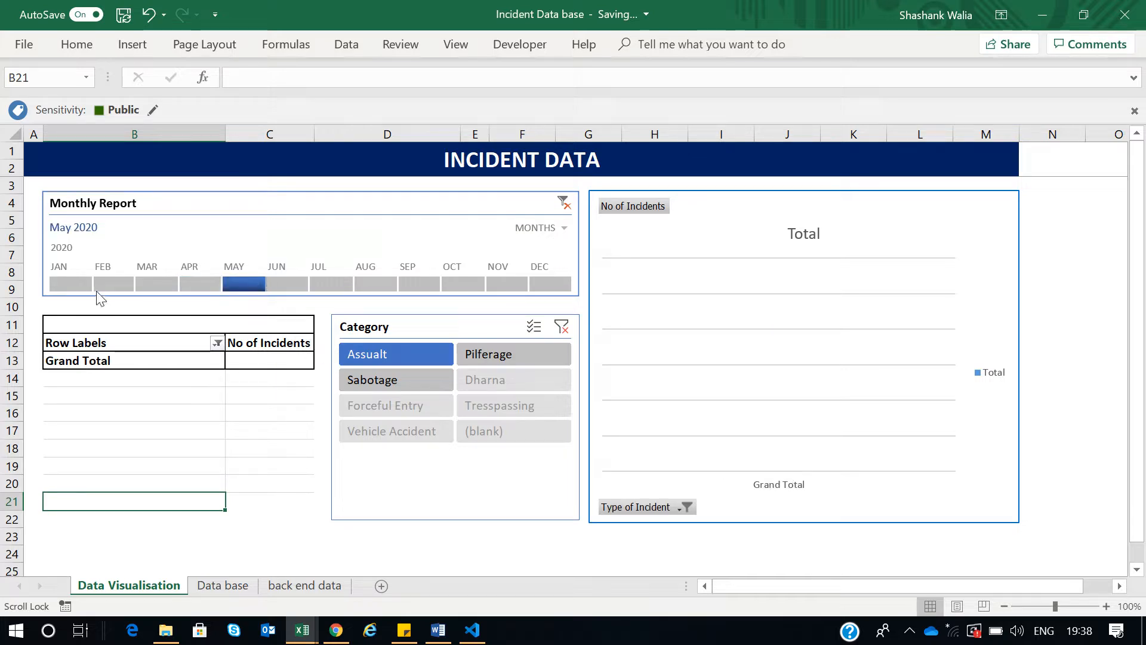
{"action": "left_click", "coordinate": [149, 281]}
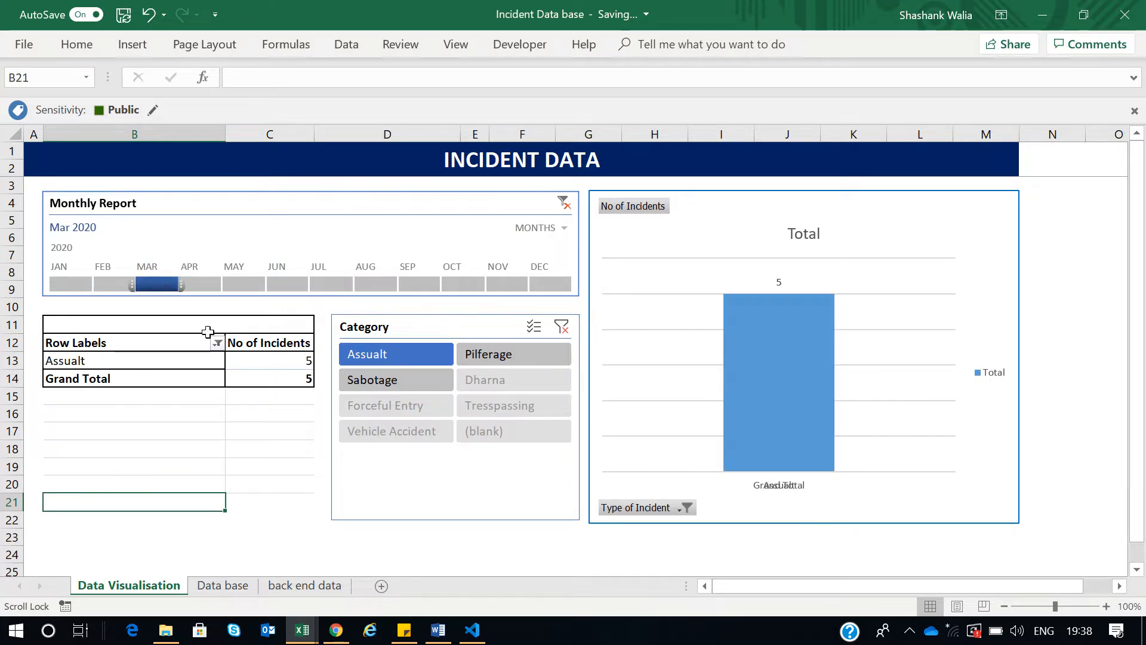
Step: Filter the incident dashboard to the Sabotage category for April 2020
{"action": "left_click", "coordinate": [407, 380]}
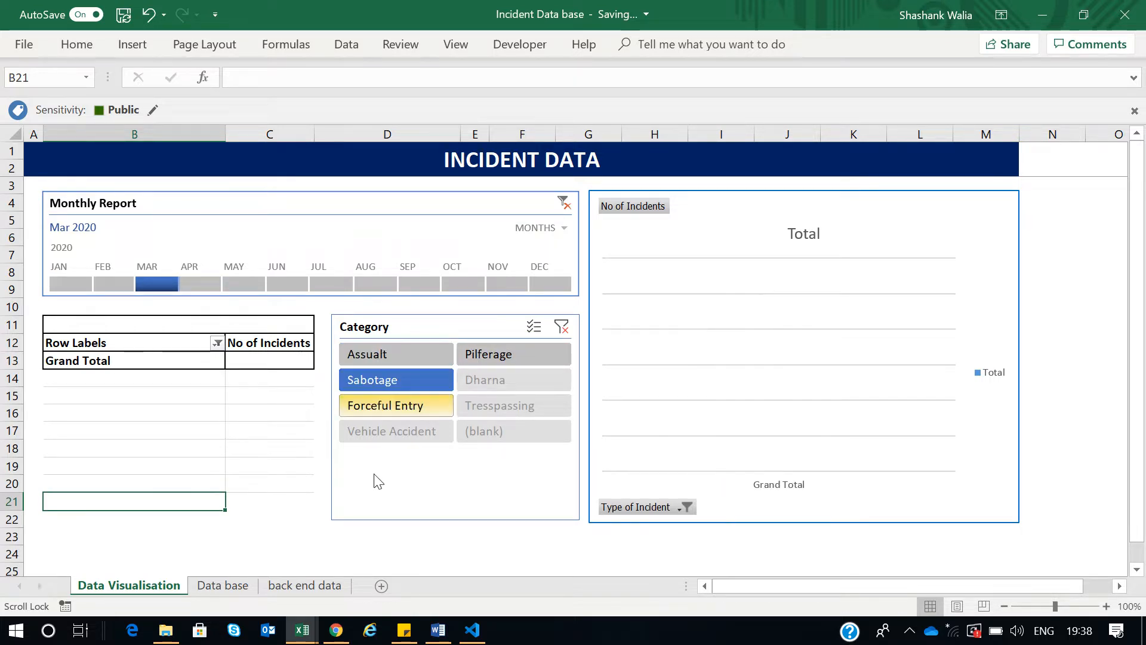
{"action": "left_click", "coordinate": [202, 281]}
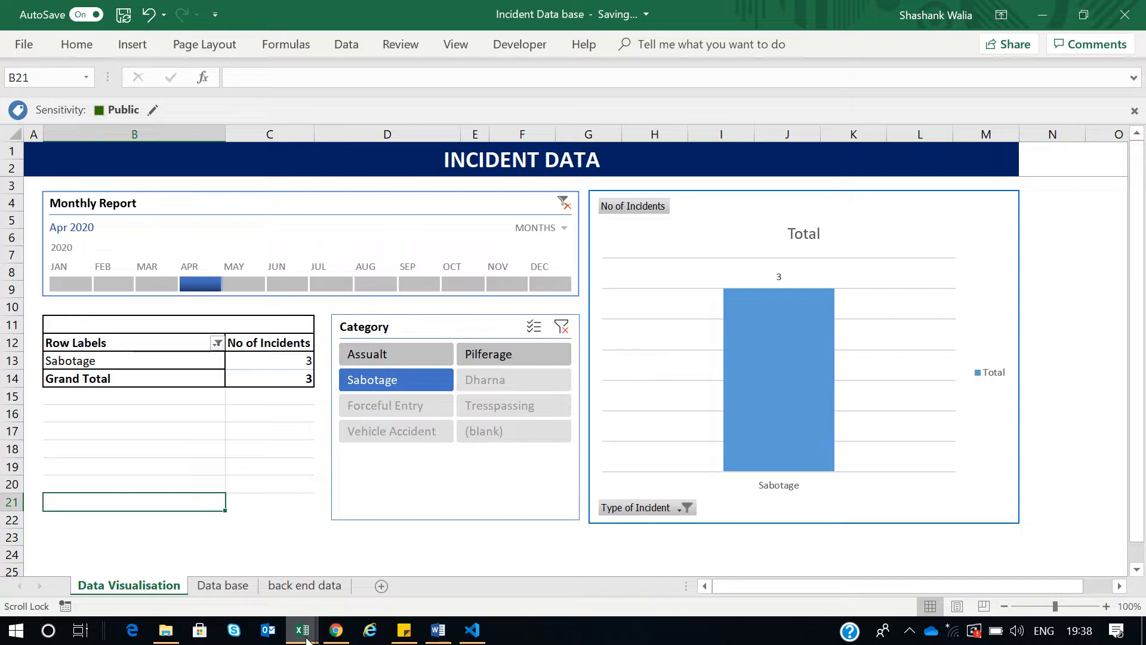
Step: Switch to the Final_Worksheet_for_Attendees workbook and look through the order records on the Pivot Data sheet, including the first record's employee and item
{"action": "mouse_move", "coordinate": [306, 638]}
{"action": "left_click", "coordinate": [314, 533]}
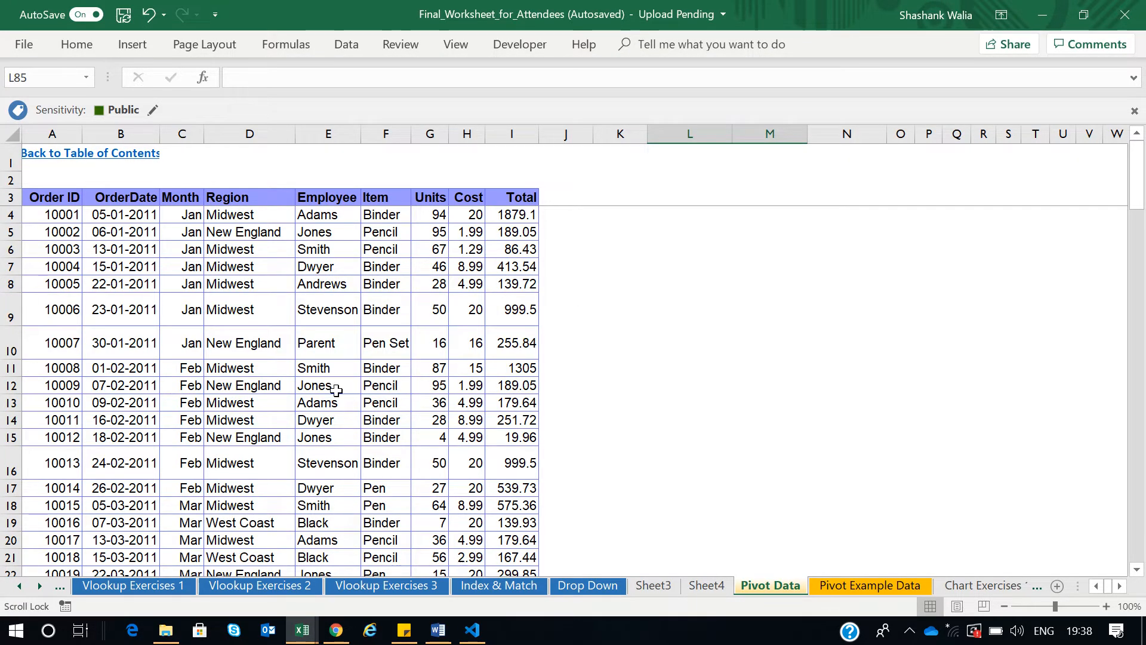
{"action": "scroll", "coordinate": [336, 390], "scroll_direction": "down", "scroll_amount": 16}
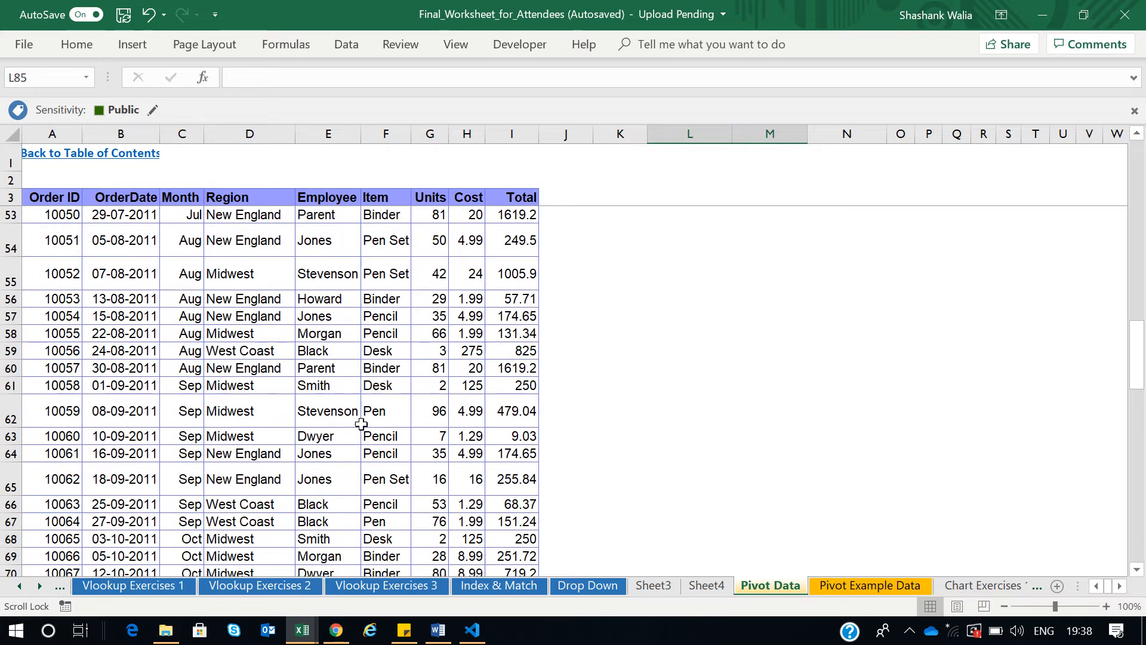
{"action": "scroll", "coordinate": [361, 423], "scroll_direction": "down", "scroll_amount": 4}
{"action": "scroll", "coordinate": [364, 430], "scroll_direction": "up", "scroll_amount": 17}
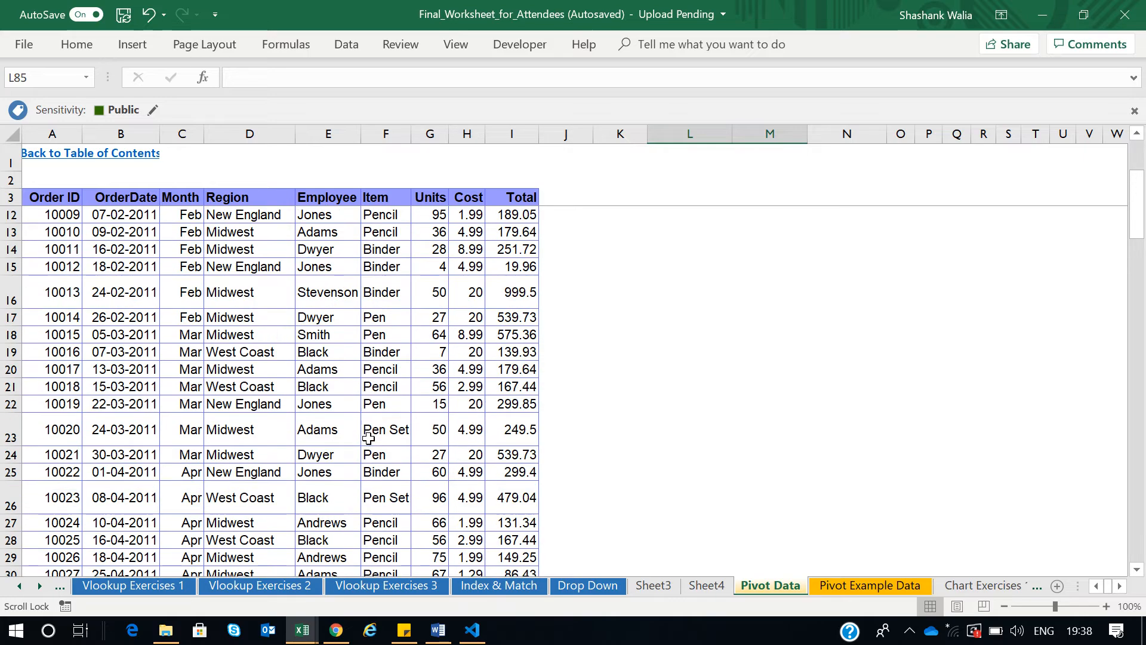
{"action": "scroll", "coordinate": [368, 439], "scroll_direction": "up", "scroll_amount": 3}
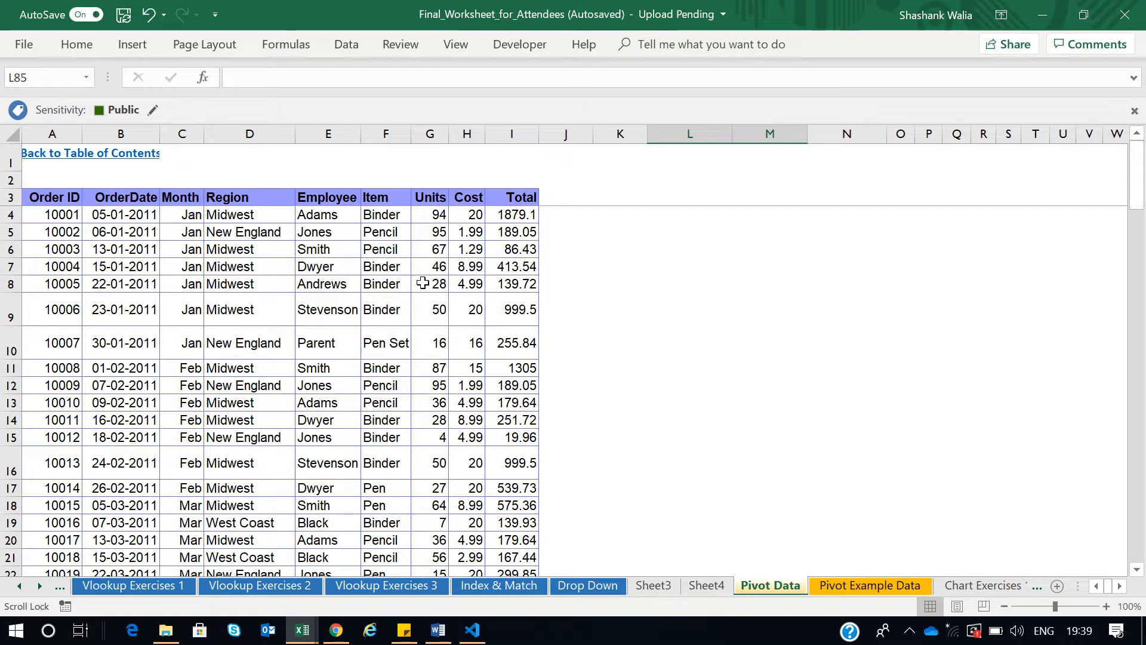
{"action": "left_click", "coordinate": [334, 213]}
{"action": "left_click", "coordinate": [382, 218]}
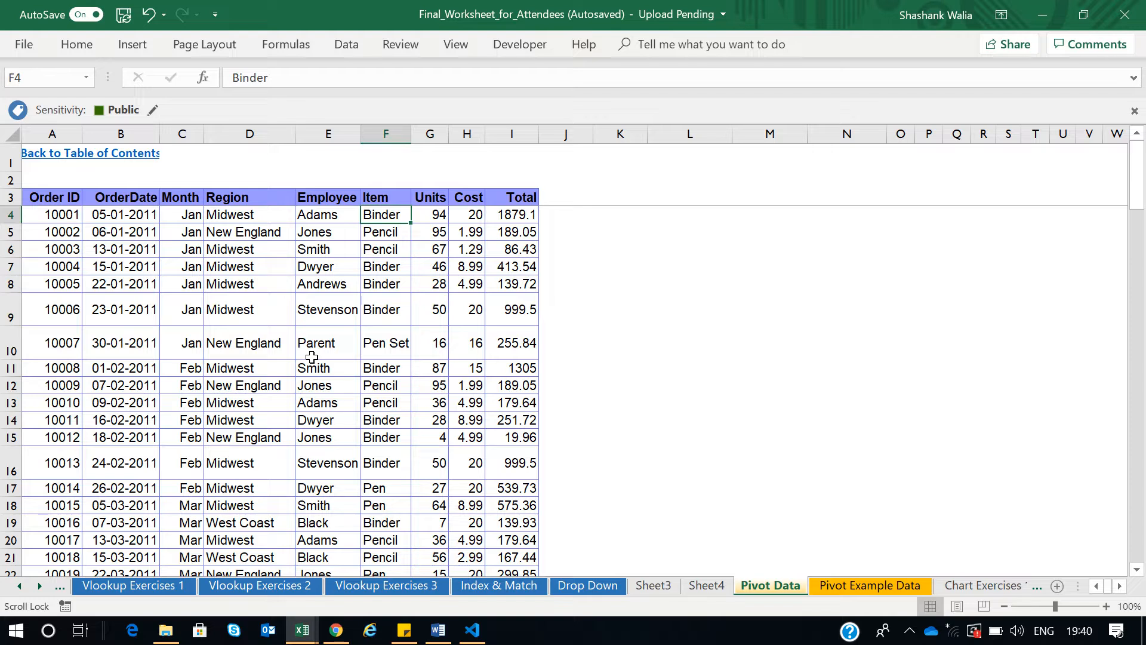
Step: Select the entire order table on the Pivot Data sheet, from the Order ID header to the last Total value (A3:I89)
{"action": "left_click", "coordinate": [57, 200]}
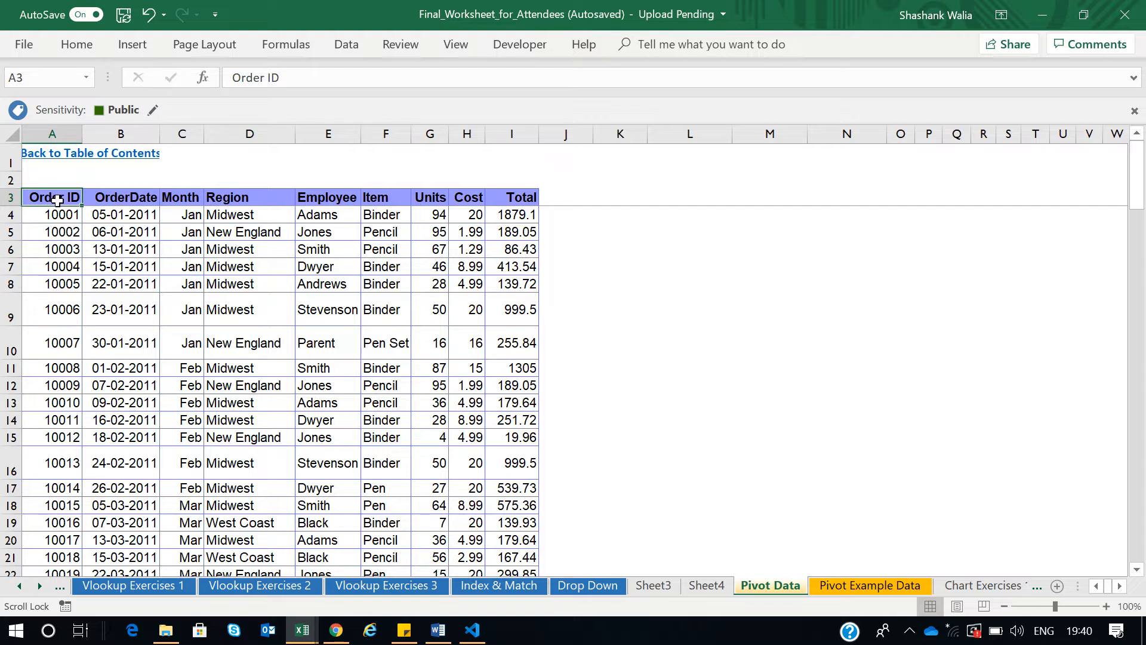
{"action": "left_click_drag", "start_coordinate": [58, 200], "coordinate": [520, 493]}
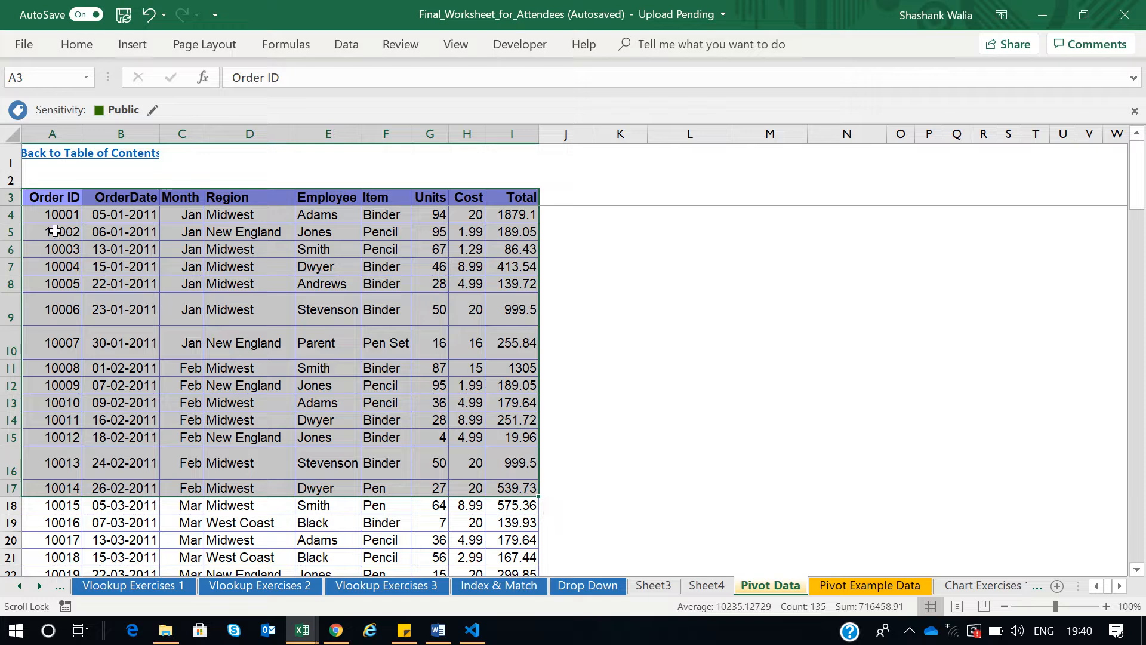
{"action": "left_click", "coordinate": [49, 199]}
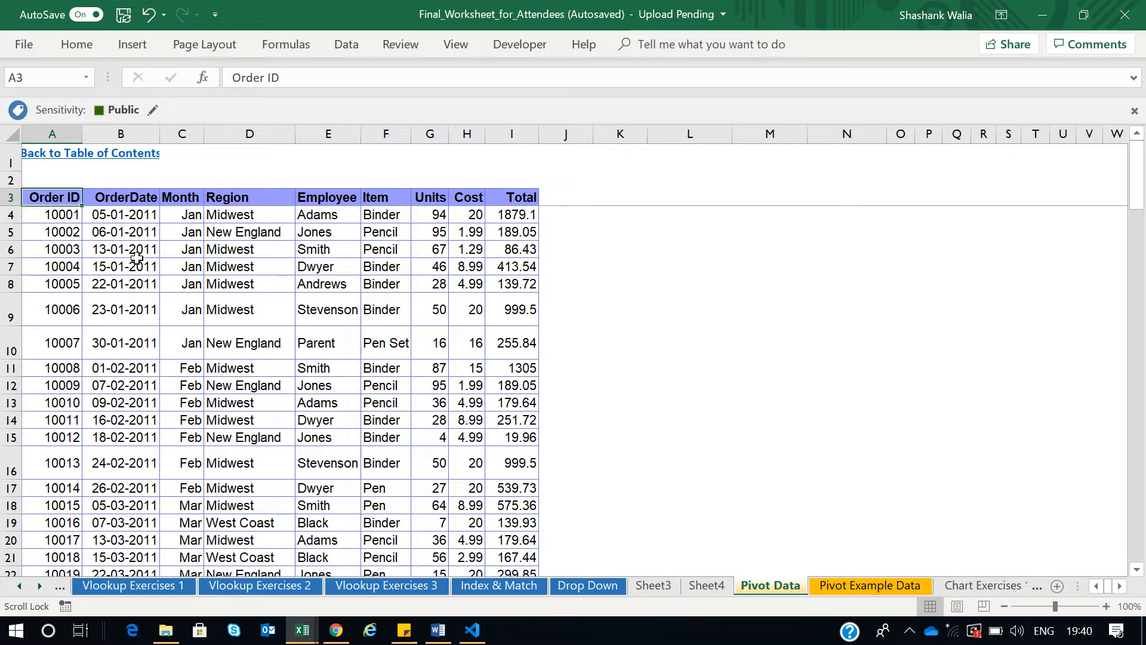
{"action": "key", "text": "ctrl+shift+Down"}
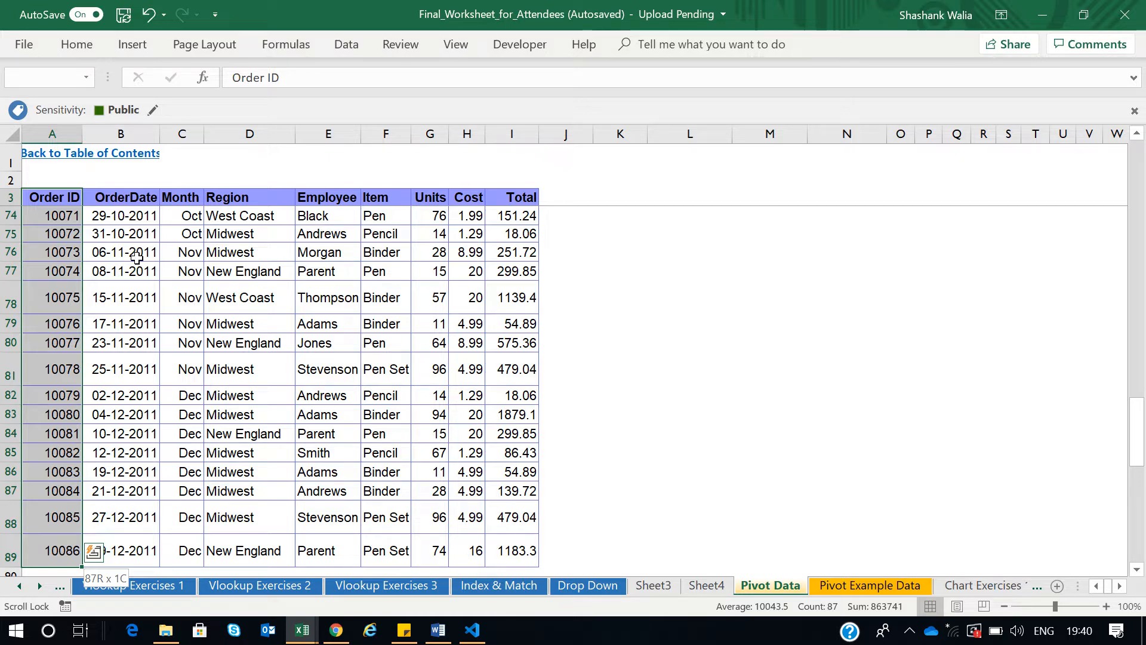
{"action": "key", "text": "ctrl+shift+Right"}
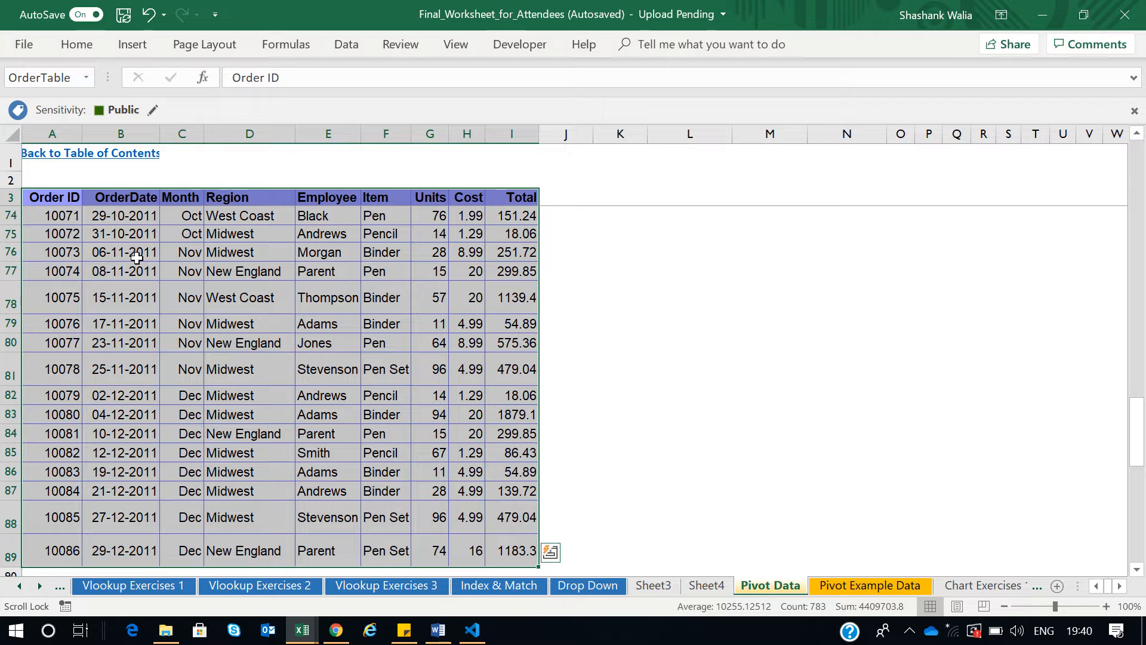
Step: Insert the recommended PivotTable showing Count of Order ID, Sum of Cost and Average of Total by Item
{"action": "left_click", "coordinate": [135, 50]}
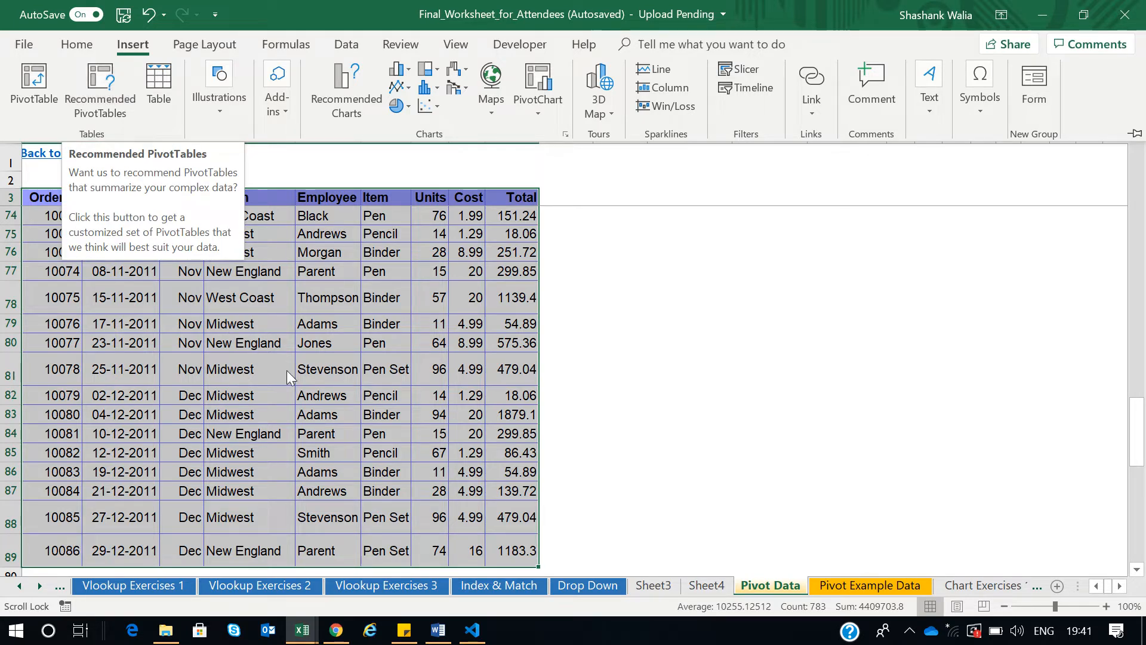
{"action": "left_click", "coordinate": [110, 99]}
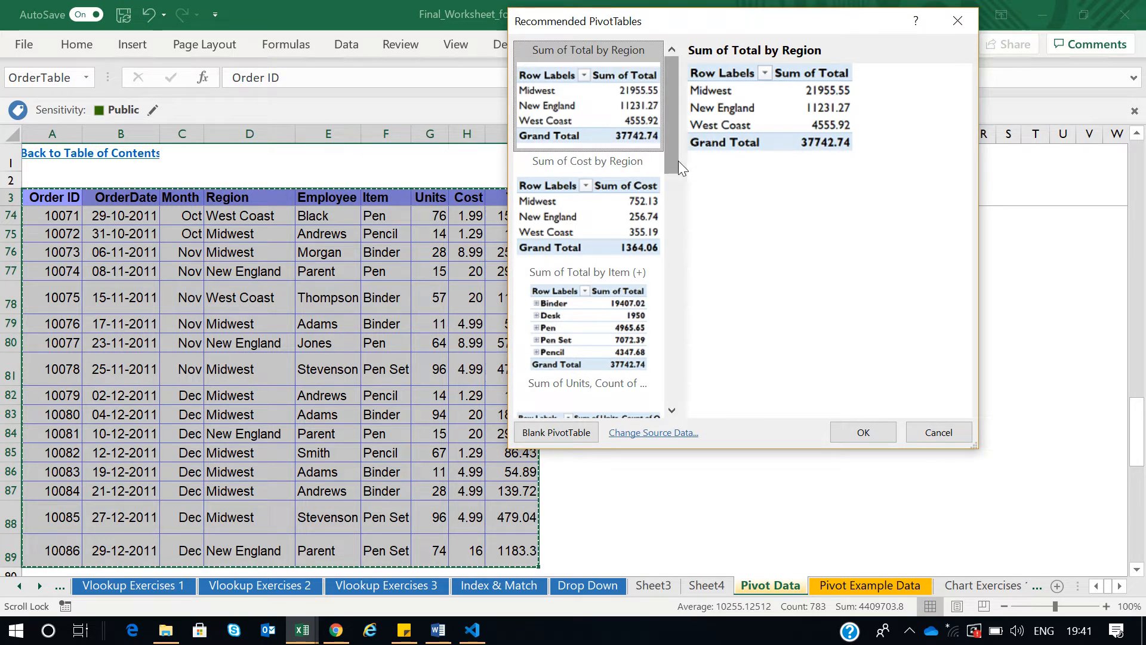
{"action": "left_click_drag", "start_coordinate": [671, 157], "coordinate": [670, 389]}
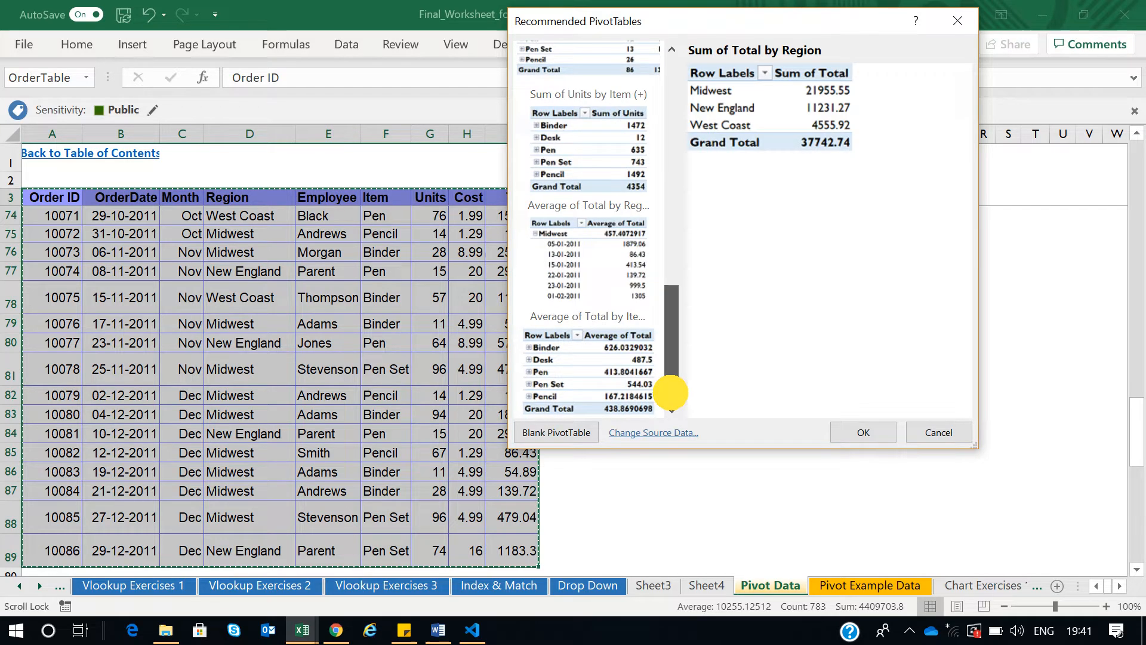
{"action": "left_click_drag", "start_coordinate": [670, 392], "coordinate": [672, 305]}
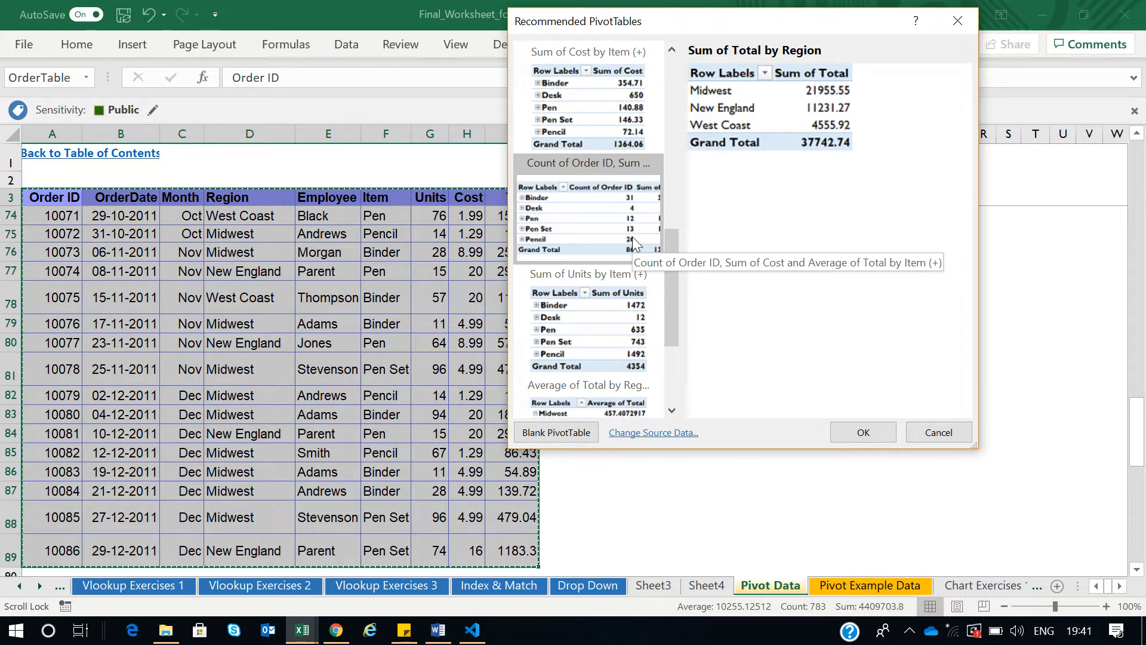
{"action": "scroll", "coordinate": [632, 237], "scroll_direction": "up", "scroll_amount": 1}
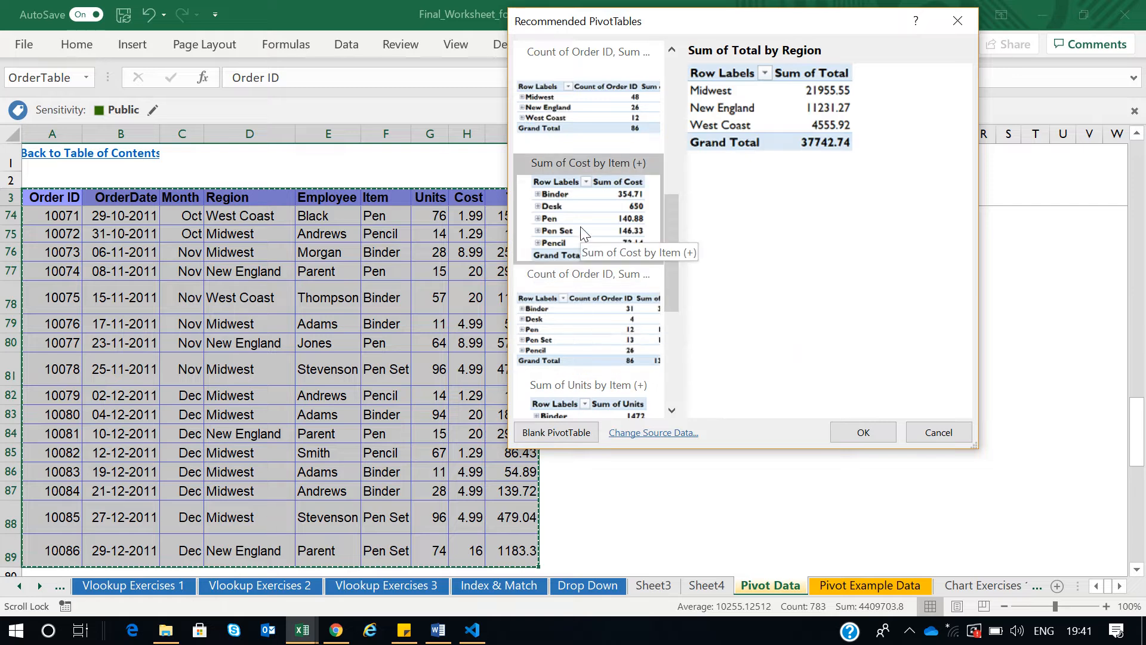
{"action": "left_click", "coordinate": [616, 329]}
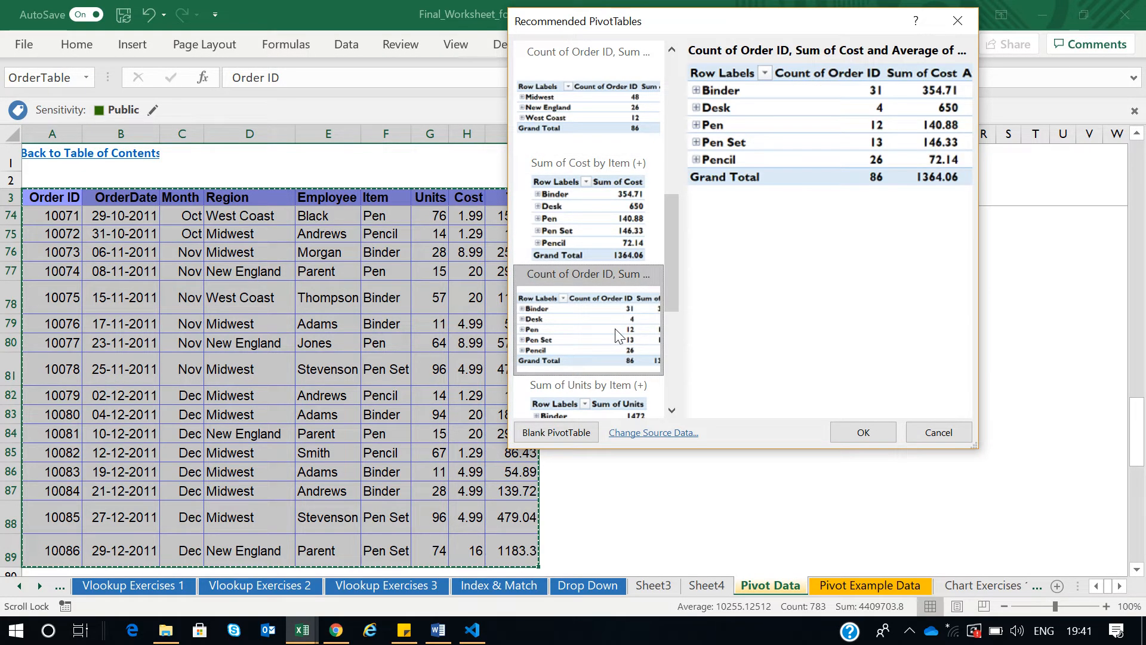
{"action": "left_click", "coordinate": [859, 436]}
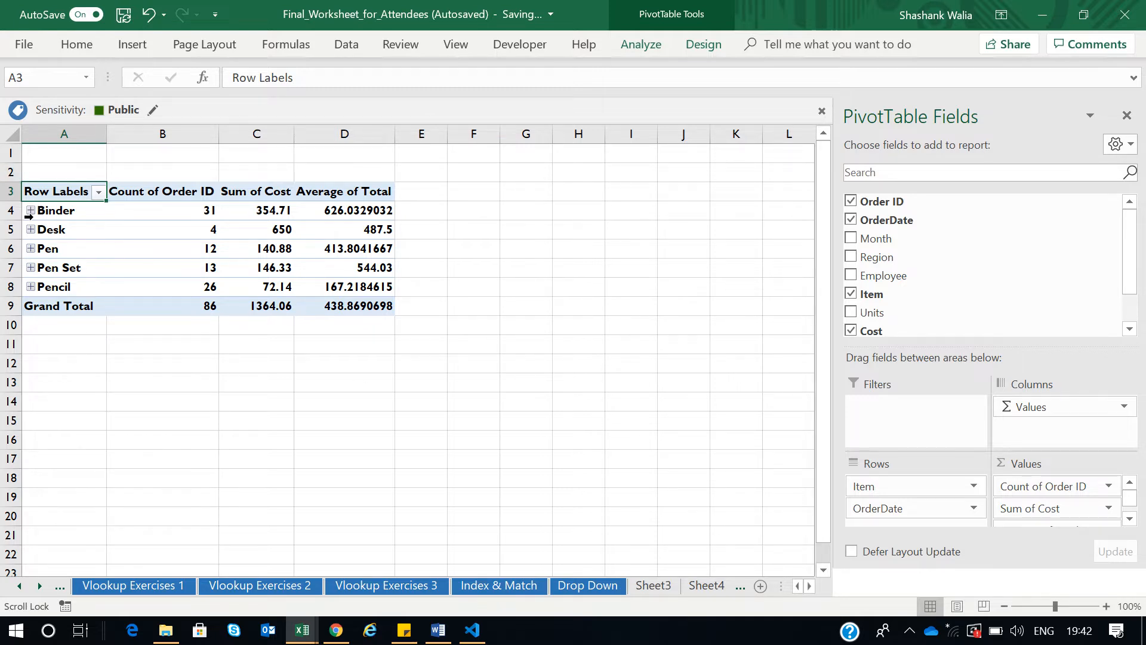
Step: Examine the Binder row's order count, cost sum and average total, and expand and collapse its order date breakdown
{"action": "left_click", "coordinate": [210, 212]}
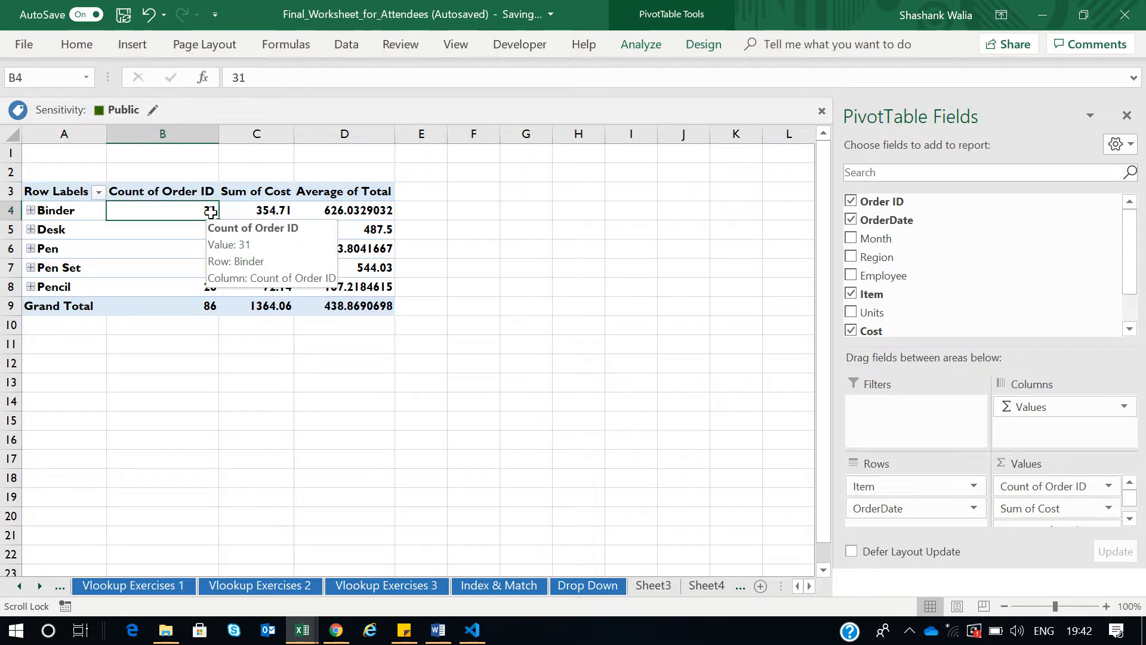
{"action": "left_click", "coordinate": [282, 210]}
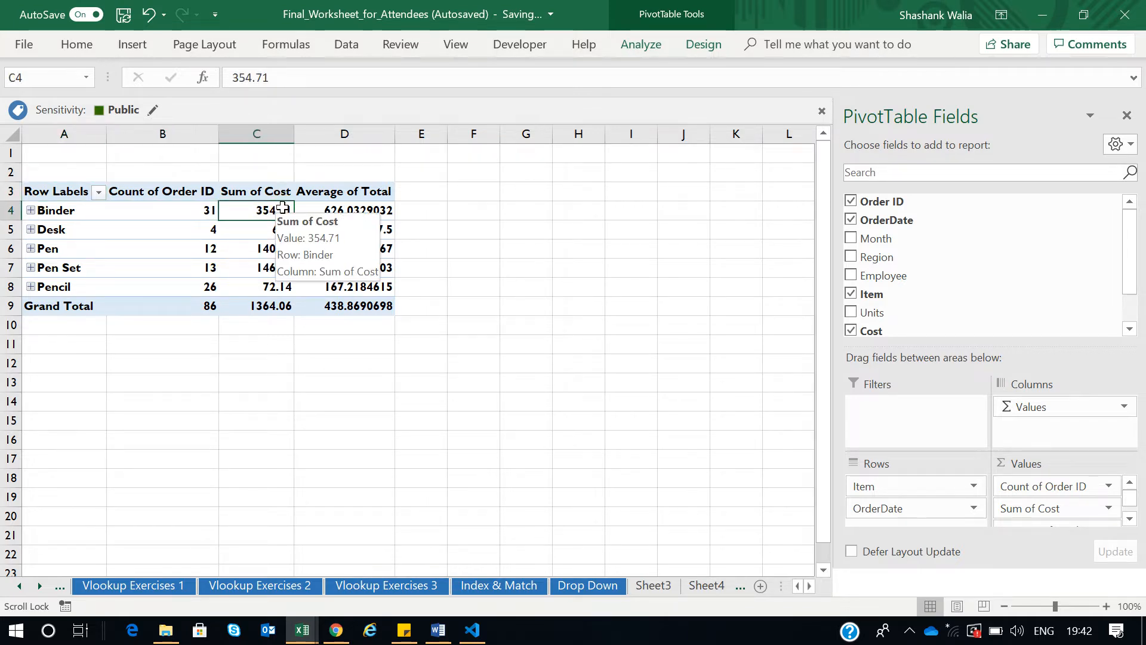
{"action": "left_click", "coordinate": [379, 210]}
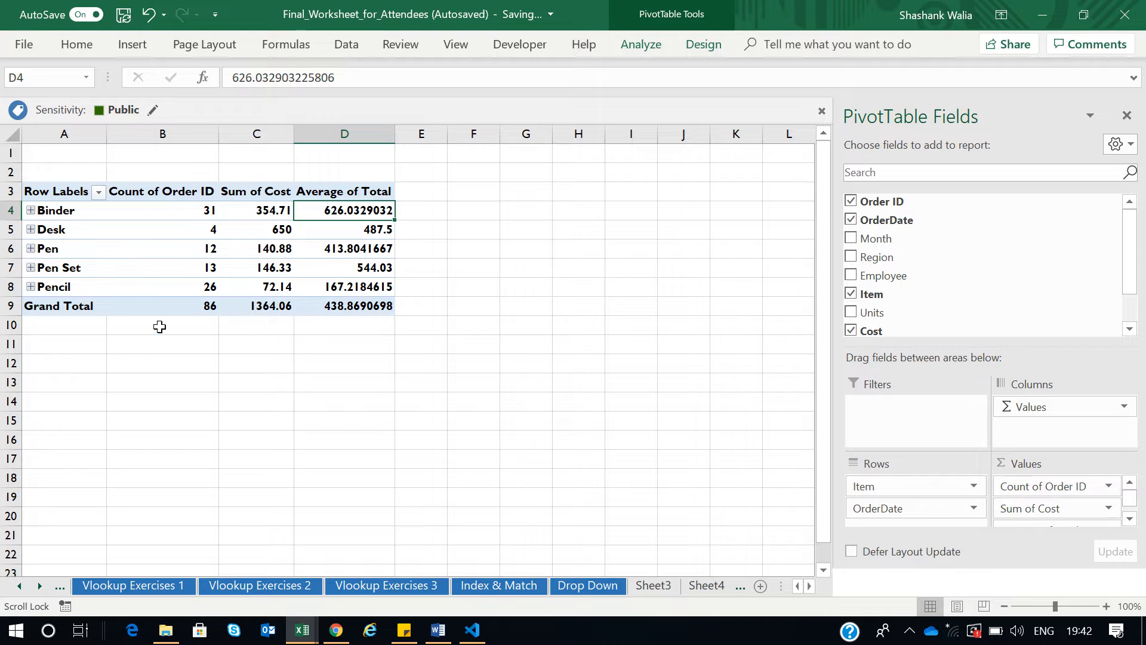
{"action": "left_click", "coordinate": [30, 210]}
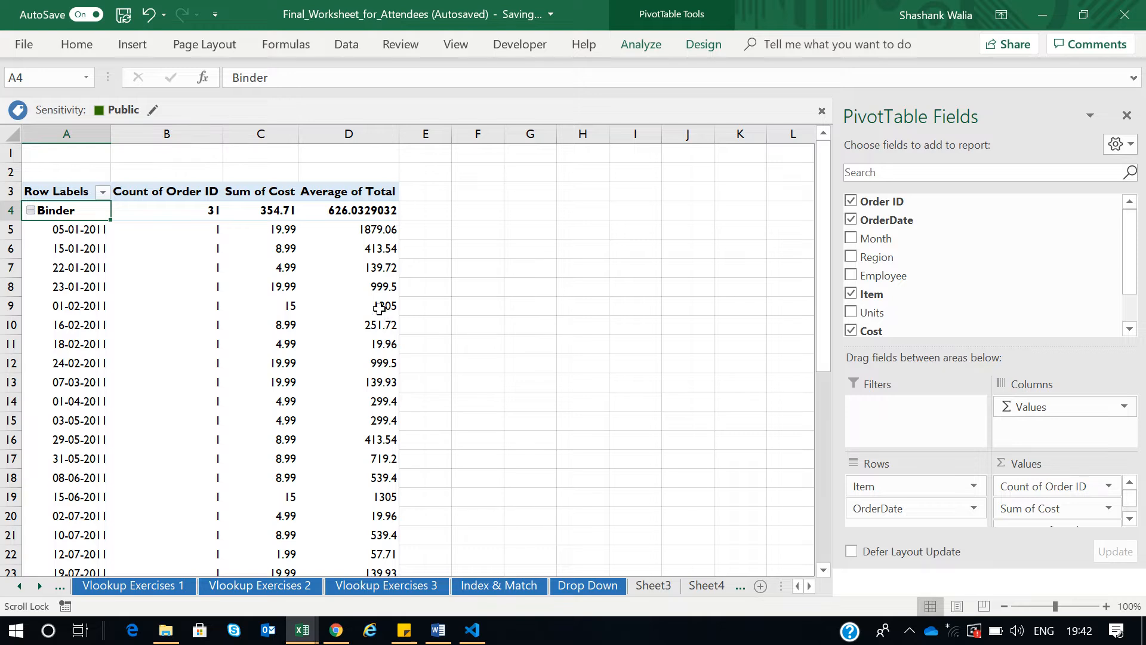
{"action": "mouse_move", "coordinate": [379, 308]}
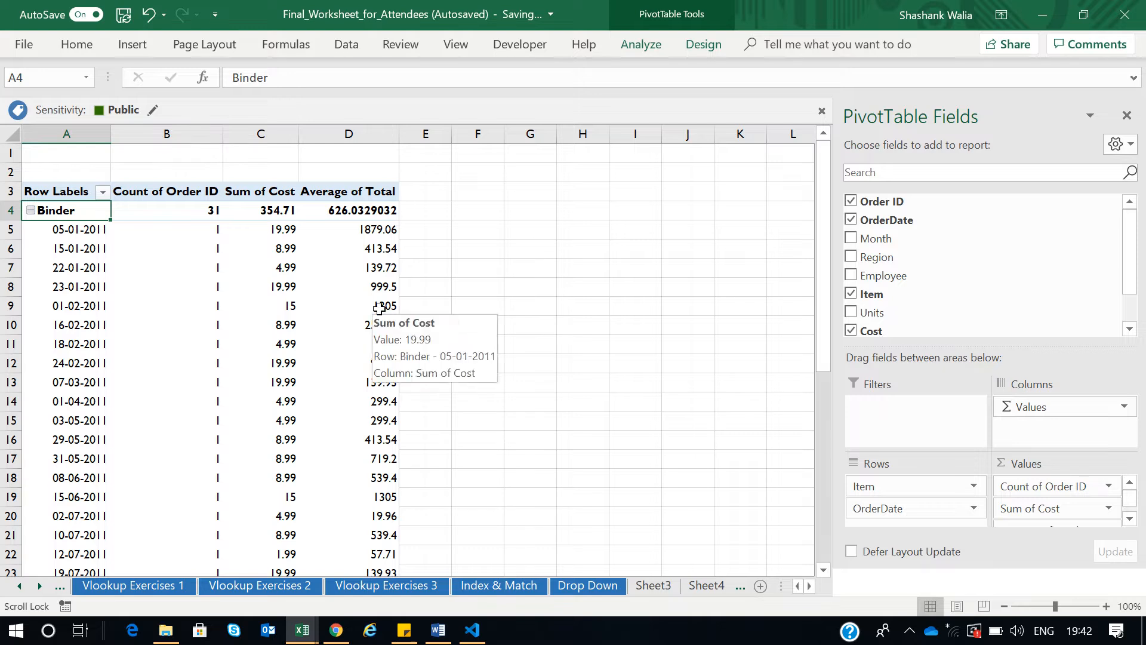
{"action": "left_click", "coordinate": [31, 210]}
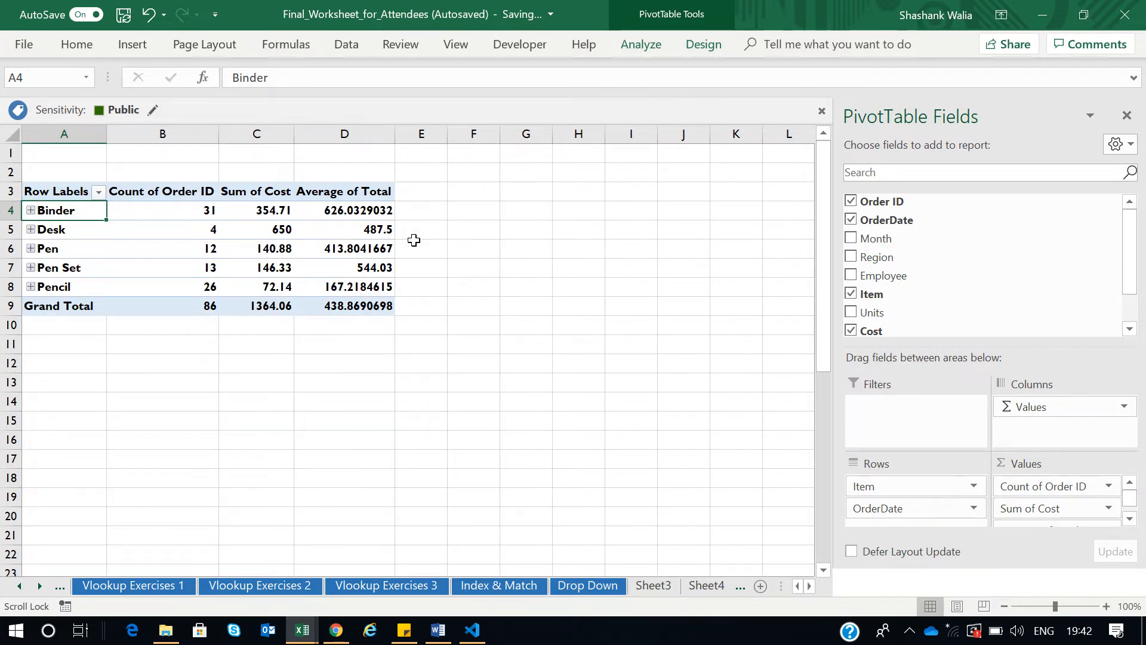
Step: Insert an empty PivotTable from the order table (A3:I89) at cell K13 of the existing Pivot Data sheet
{"action": "left_click", "coordinate": [740, 586]}
{"action": "left_click", "coordinate": [700, 585]}
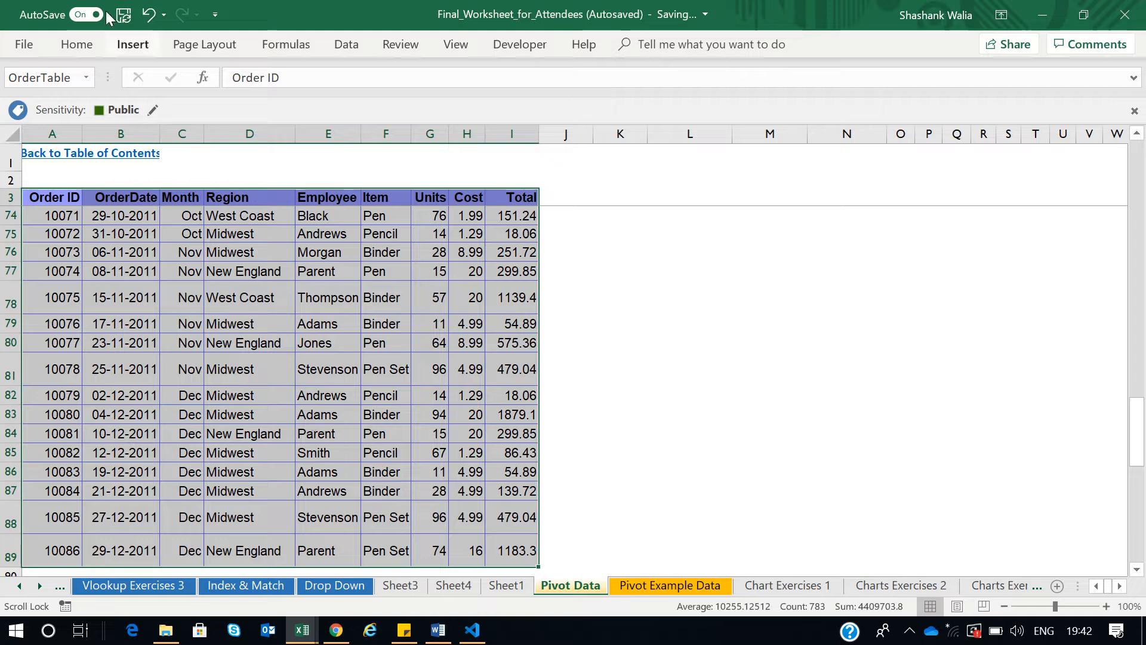
{"action": "left_click", "coordinate": [130, 44]}
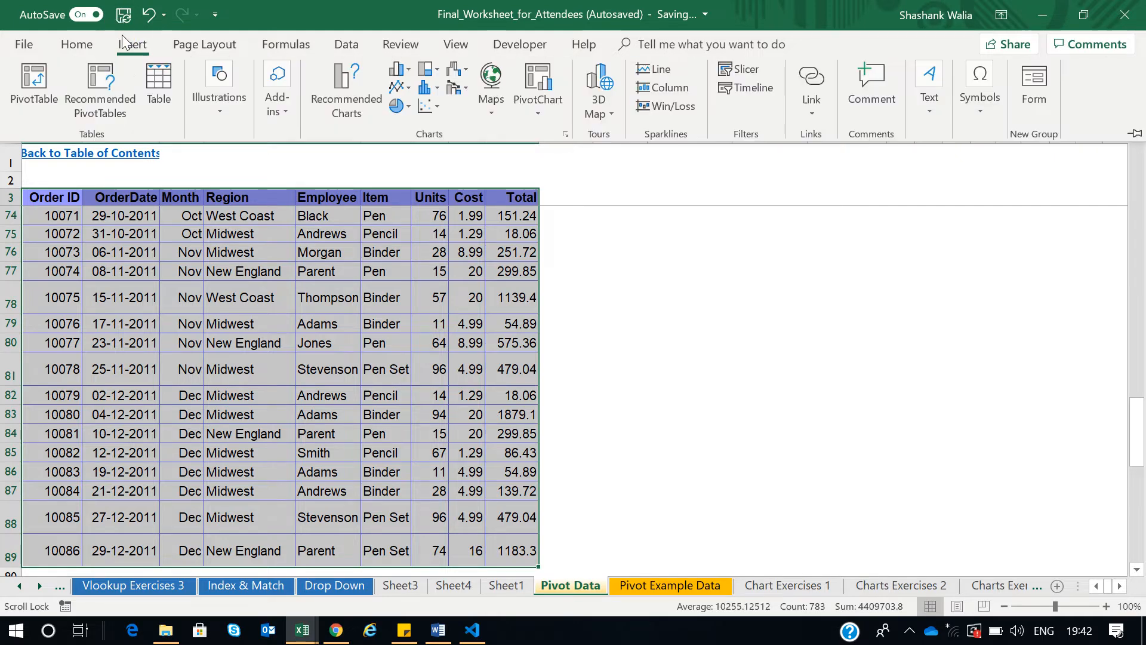
{"action": "left_click", "coordinate": [29, 89]}
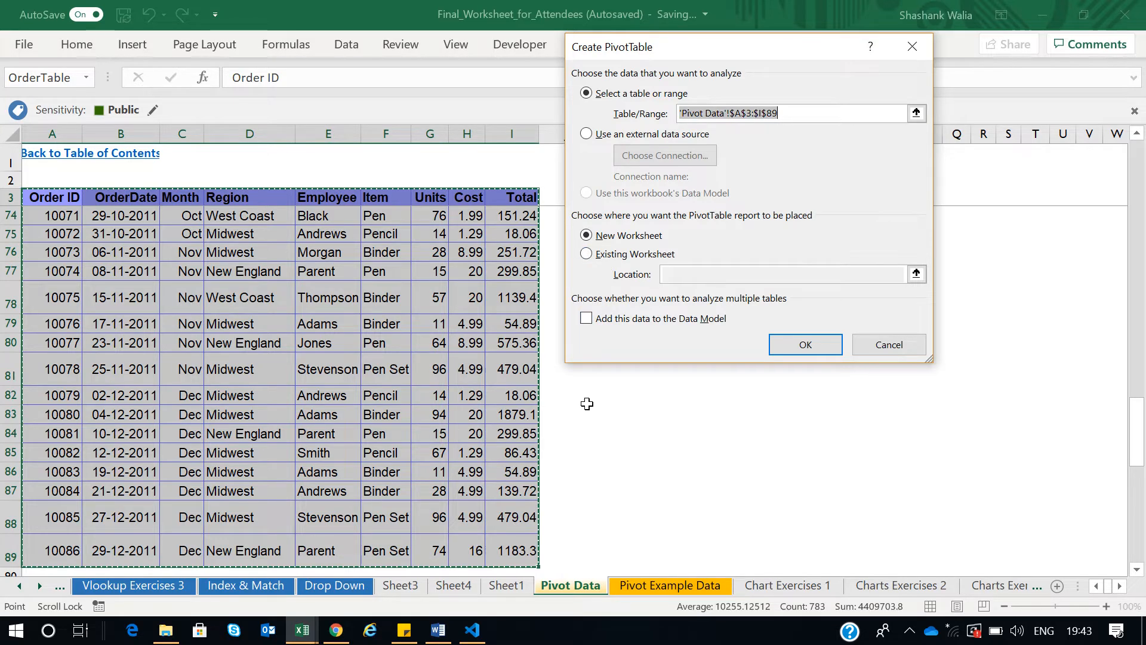
{"action": "scroll", "coordinate": [555, 443], "scroll_direction": "up", "scroll_amount": 10}
{"action": "scroll", "coordinate": [555, 443], "scroll_direction": "up", "scroll_amount": 13}
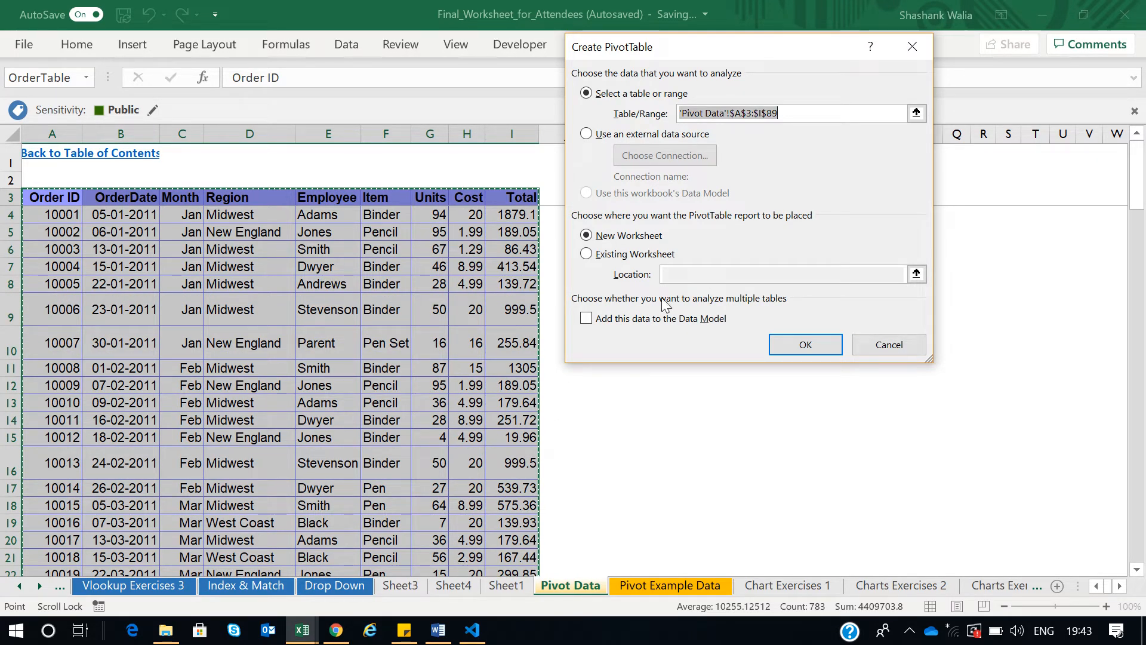
{"action": "left_click", "coordinate": [586, 254]}
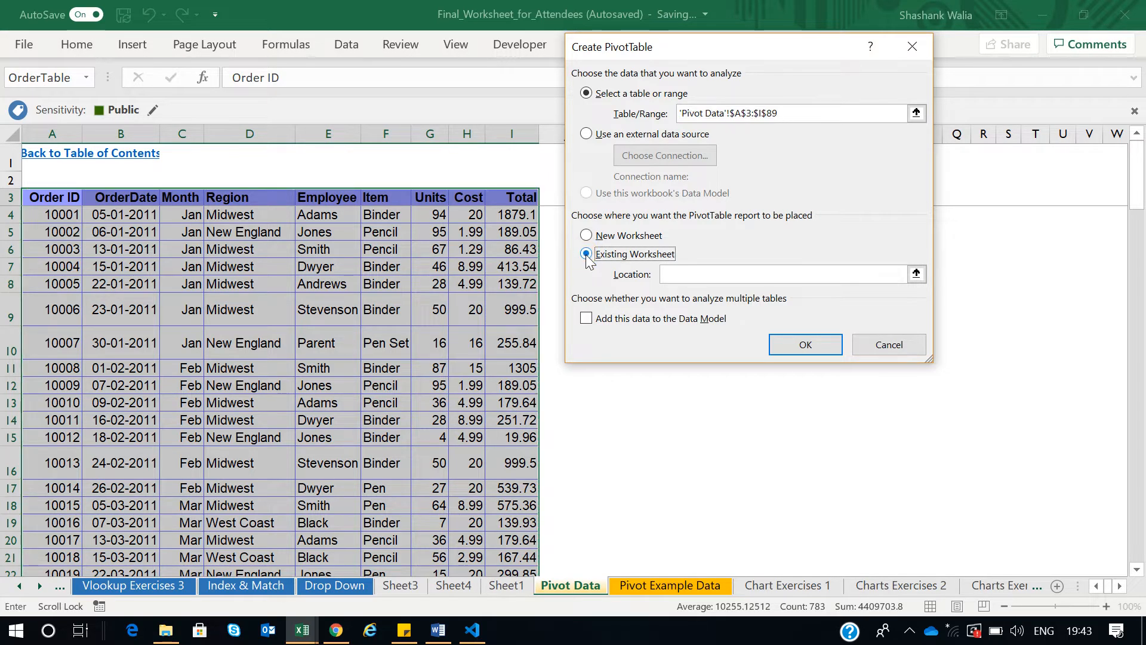
{"action": "left_click_drag", "start_coordinate": [743, 50], "coordinate": [361, 59]}
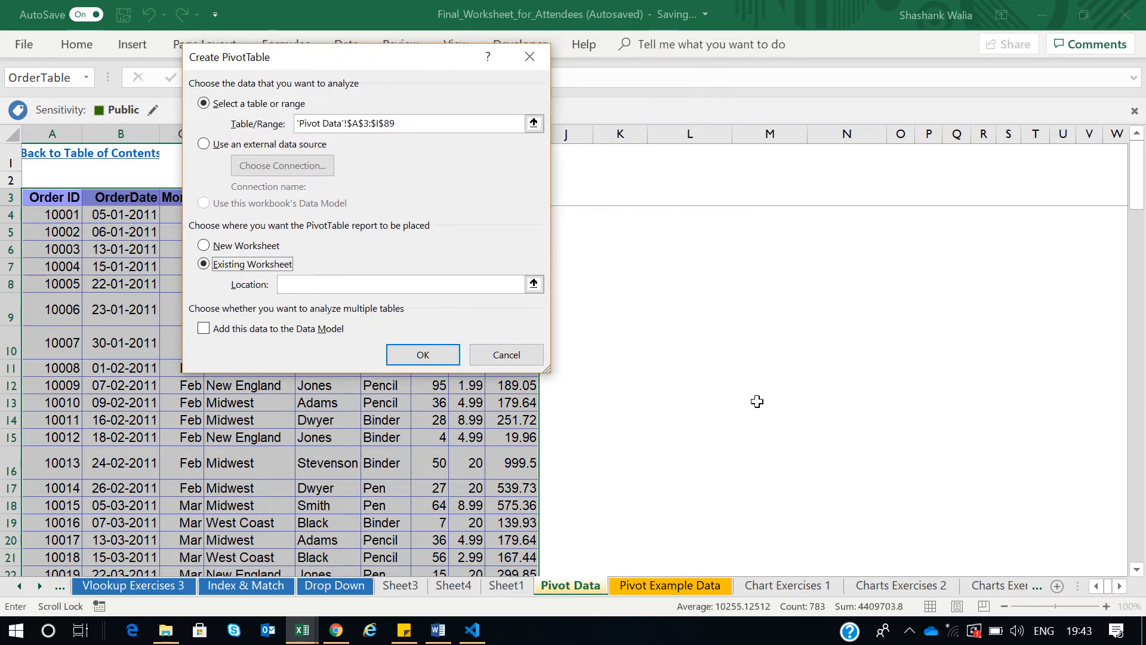
{"action": "left_click", "coordinate": [534, 284]}
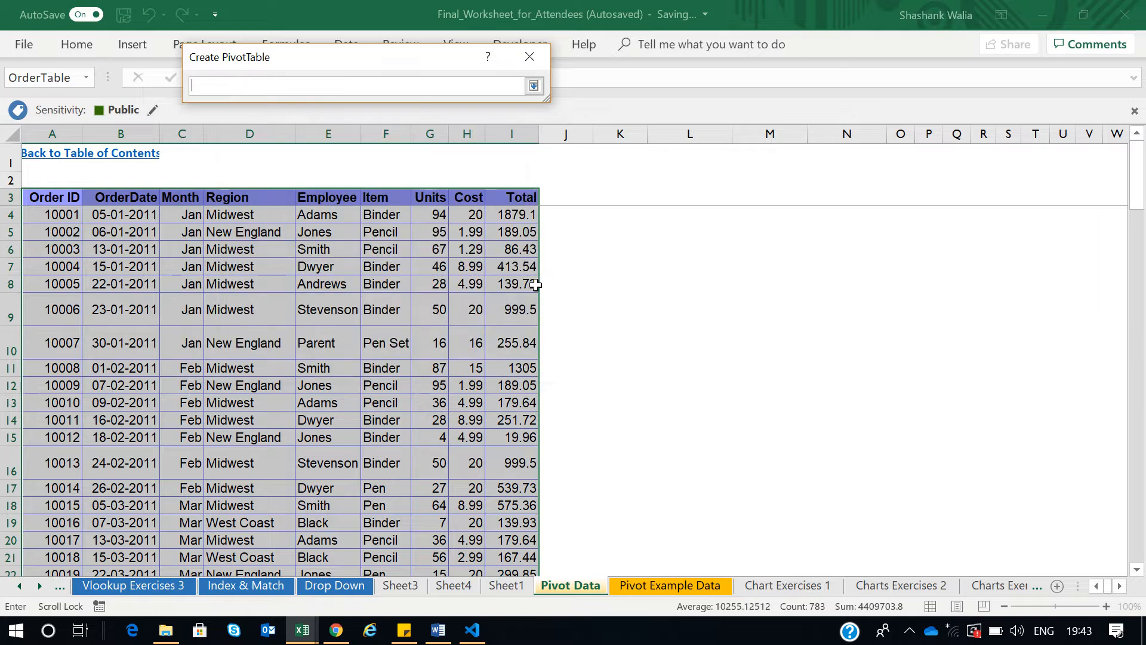
{"action": "left_click", "coordinate": [627, 402]}
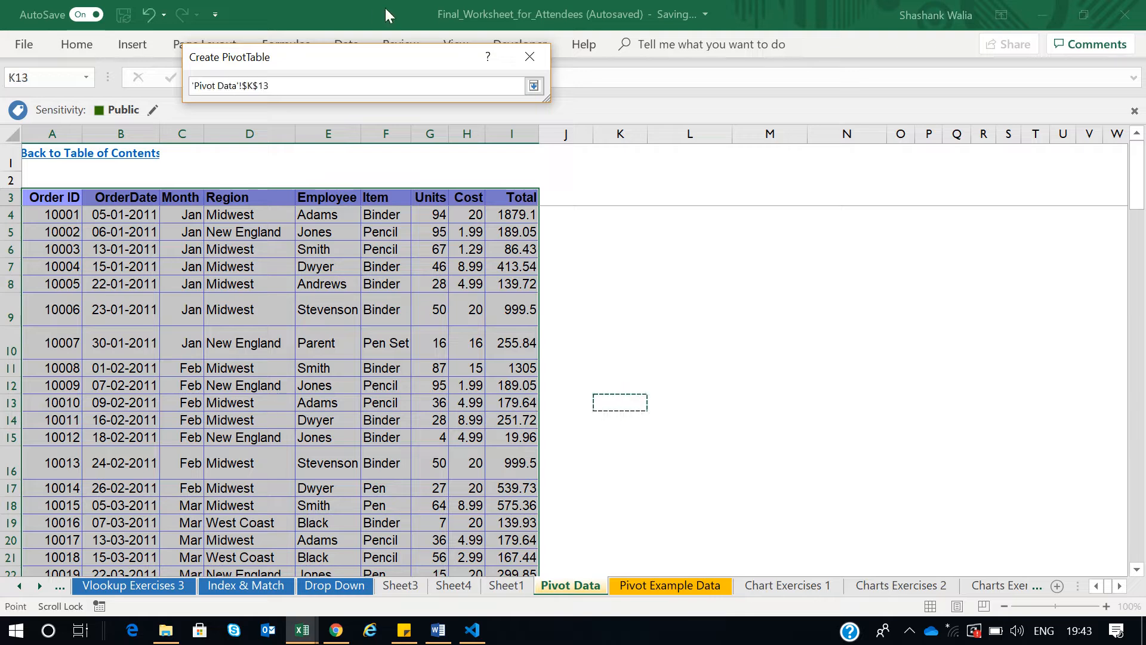
{"action": "left_click", "coordinate": [534, 86]}
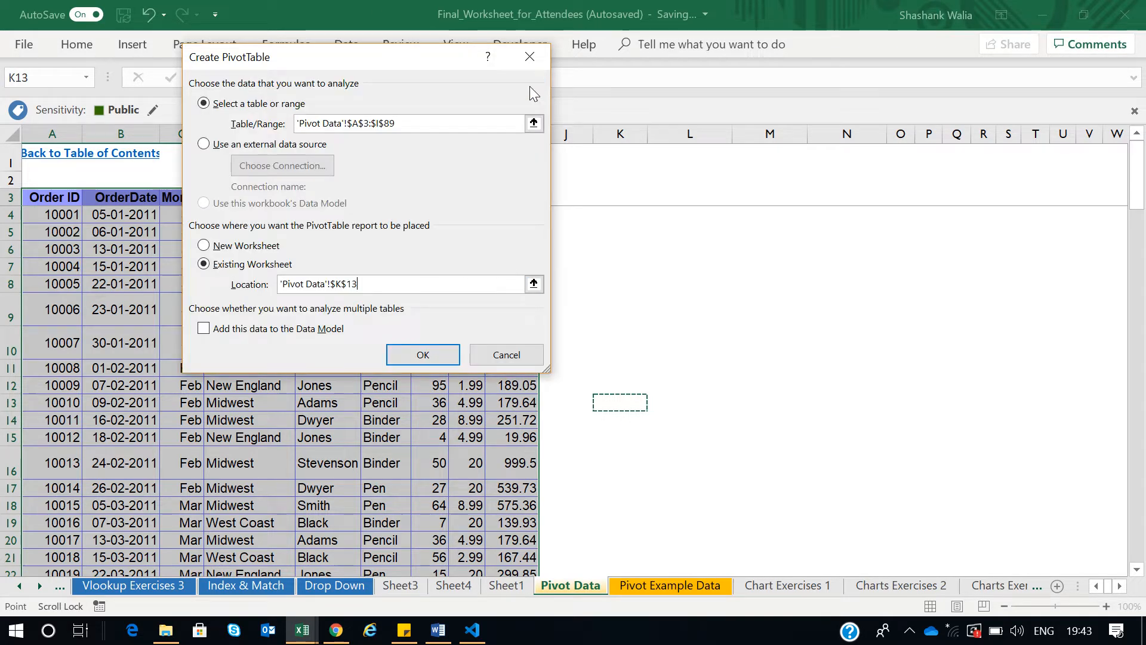
{"action": "left_click", "coordinate": [421, 360]}
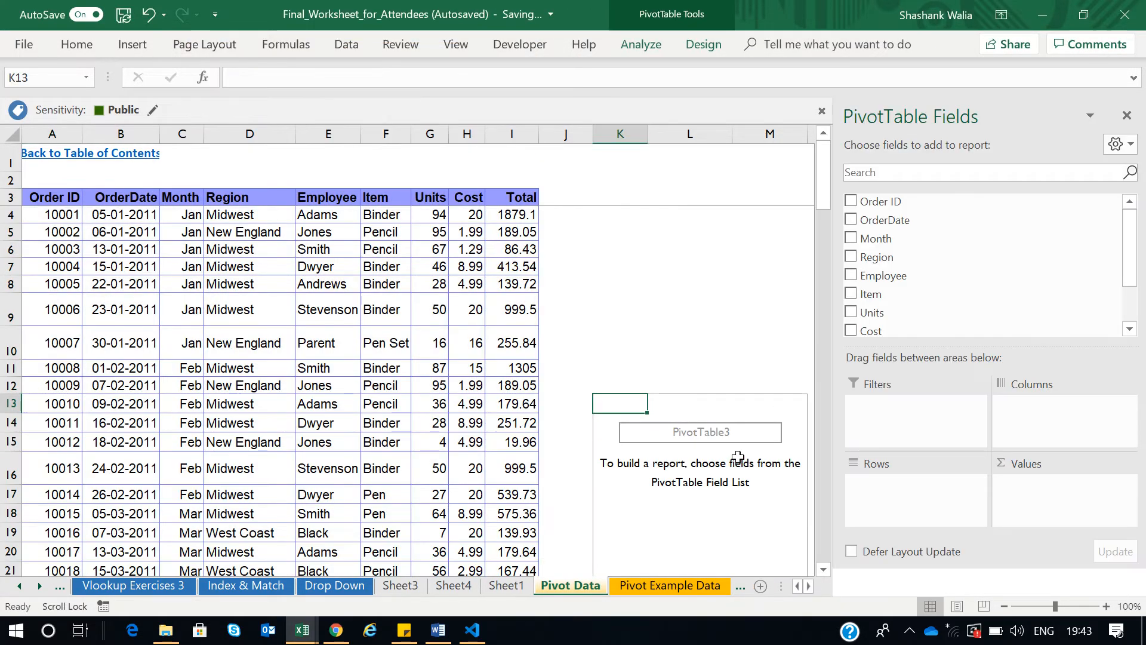
Step: Lay out the PivotTable with Item as rows and the sums of Units and Cost as values
{"action": "scroll", "coordinate": [730, 453], "scroll_direction": "down", "scroll_amount": 1}
{"action": "scroll", "coordinate": [729, 452], "scroll_direction": "down", "scroll_amount": 2}
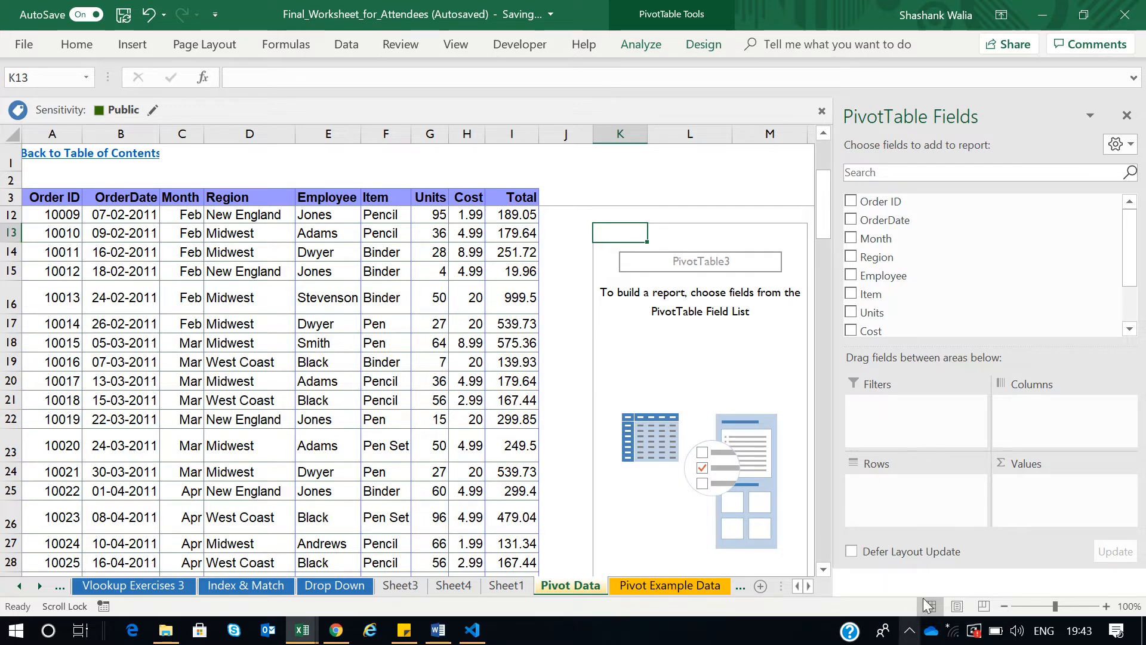
{"action": "left_click", "coordinate": [851, 295]}
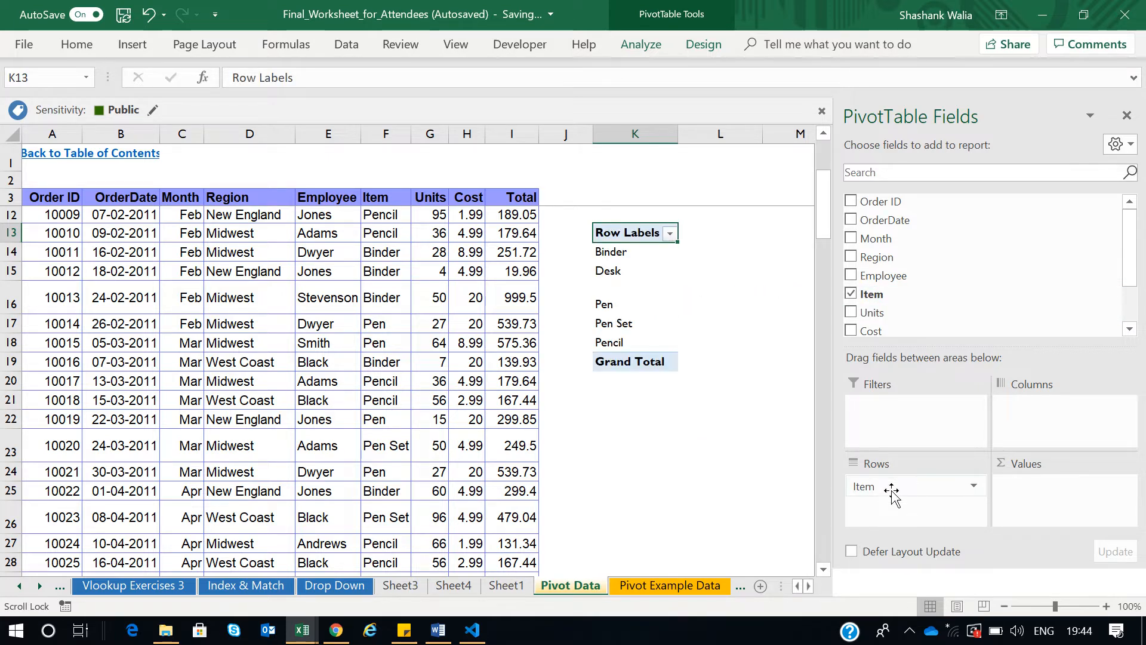
{"action": "scroll", "coordinate": [896, 294], "scroll_direction": "down", "scroll_amount": 1}
{"action": "mouse_move", "coordinate": [890, 486]}
{"action": "left_mouse_down"}
{"action": "mouse_move", "coordinate": [901, 512]}
{"action": "mouse_move", "coordinate": [900, 302]}
{"action": "mouse_move", "coordinate": [877, 288]}
{"action": "mouse_move", "coordinate": [894, 492]}
{"action": "left_mouse_up"}
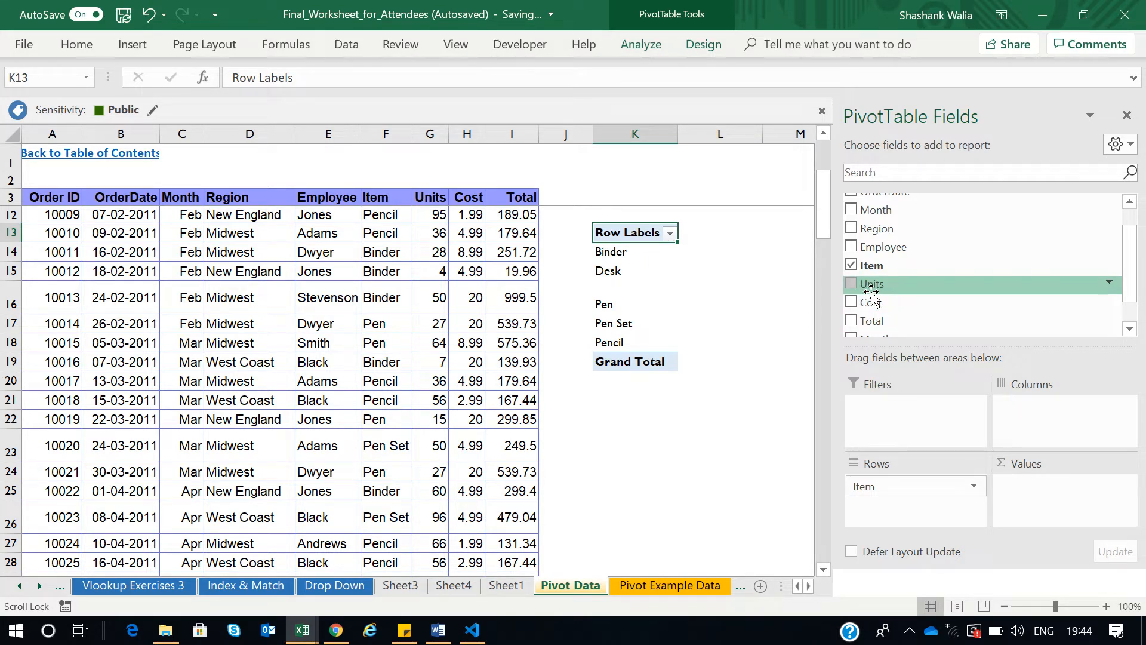
{"action": "left_click_drag", "start_coordinate": [871, 293], "coordinate": [1042, 487]}
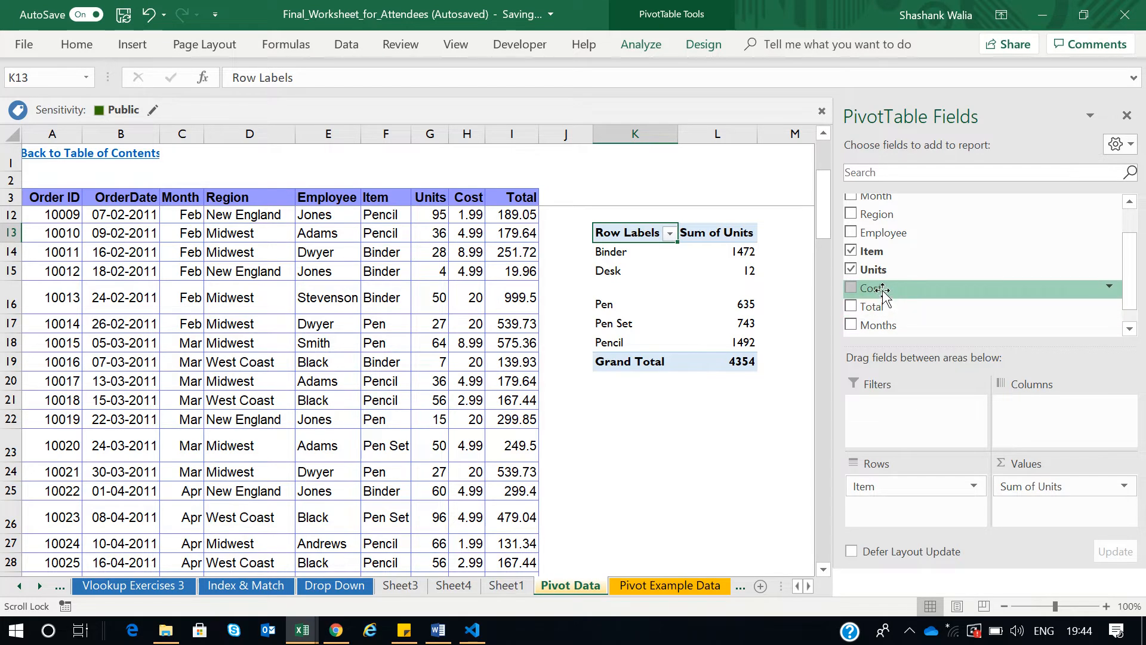
{"action": "left_click_drag", "start_coordinate": [882, 289], "coordinate": [1044, 504]}
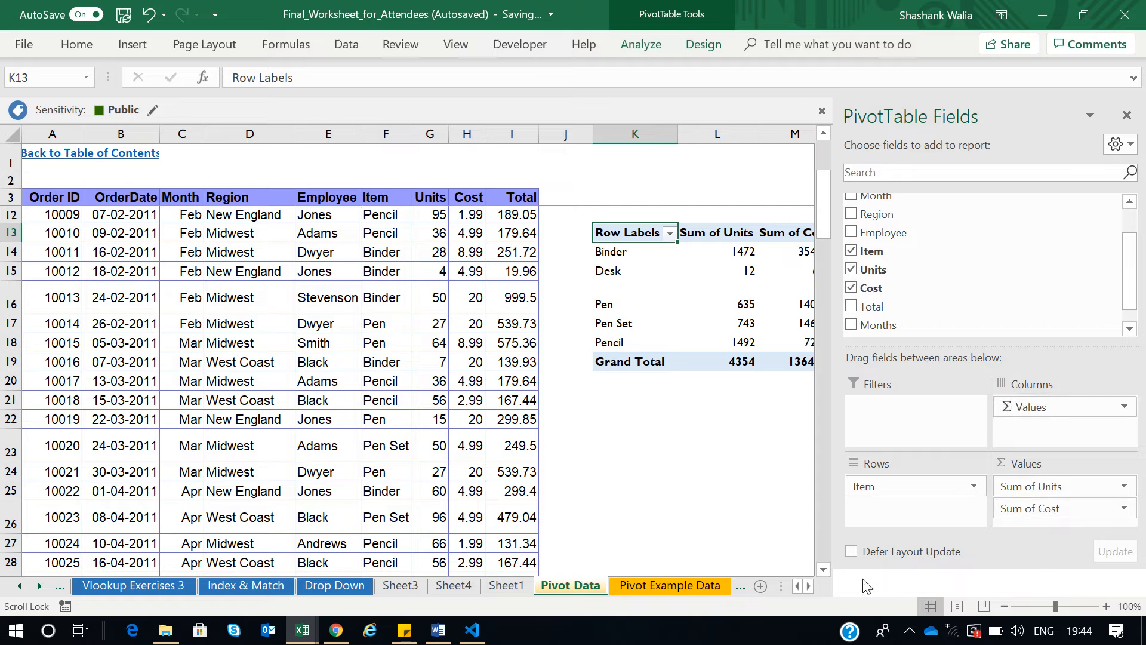
Step: Add Employee as a second row field beneath Item in the PivotTable
{"action": "left_click", "coordinate": [806, 587]}
{"action": "left_click", "coordinate": [807, 587]}
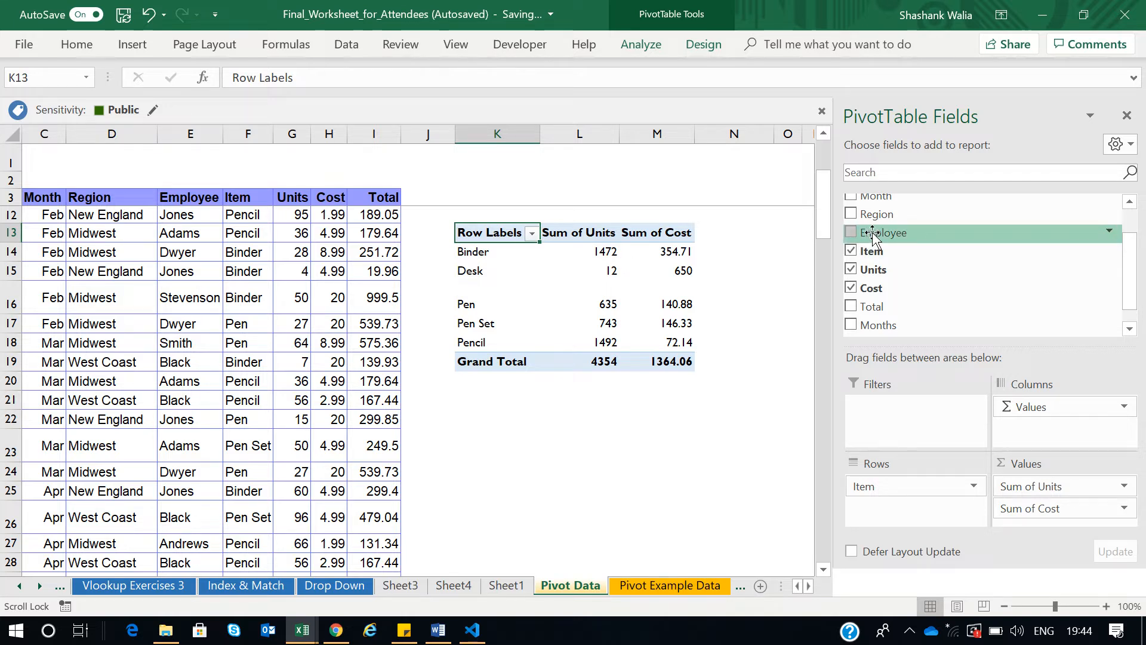
{"action": "mouse_move", "coordinate": [872, 236]}
{"action": "left_mouse_down"}
{"action": "mouse_move", "coordinate": [905, 305]}
{"action": "mouse_move", "coordinate": [892, 510]}
{"action": "left_mouse_up"}
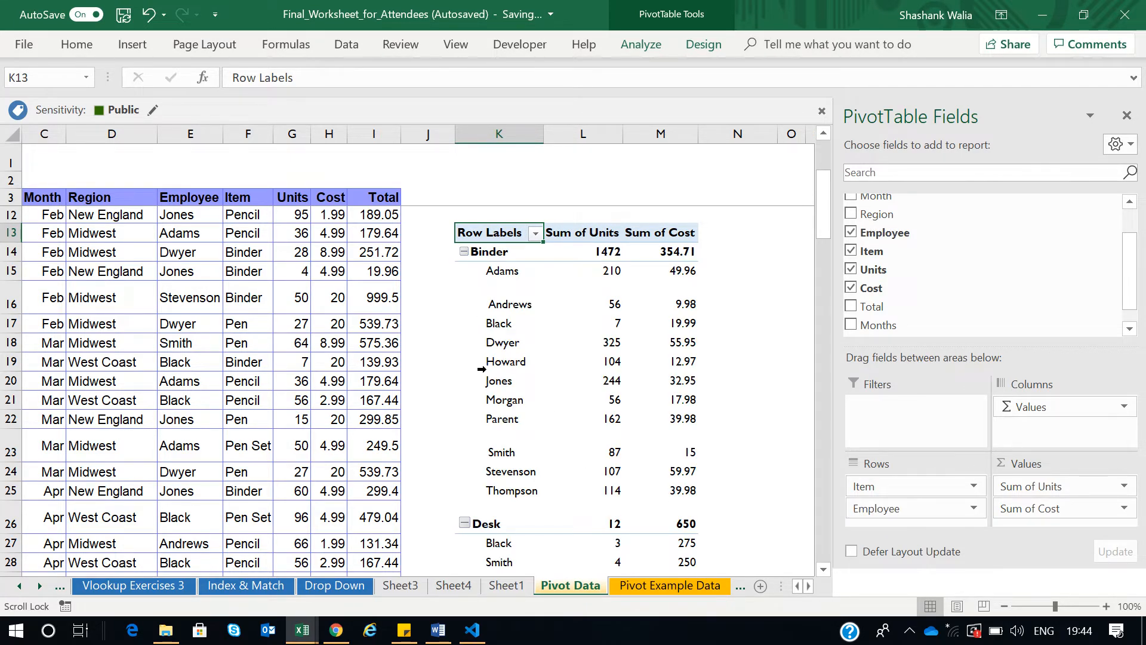
Step: Collapse the employee breakdown of Binder, Desk, Pen, Pen Set and Pencil in the PivotTable
{"action": "left_click", "coordinate": [464, 252]}
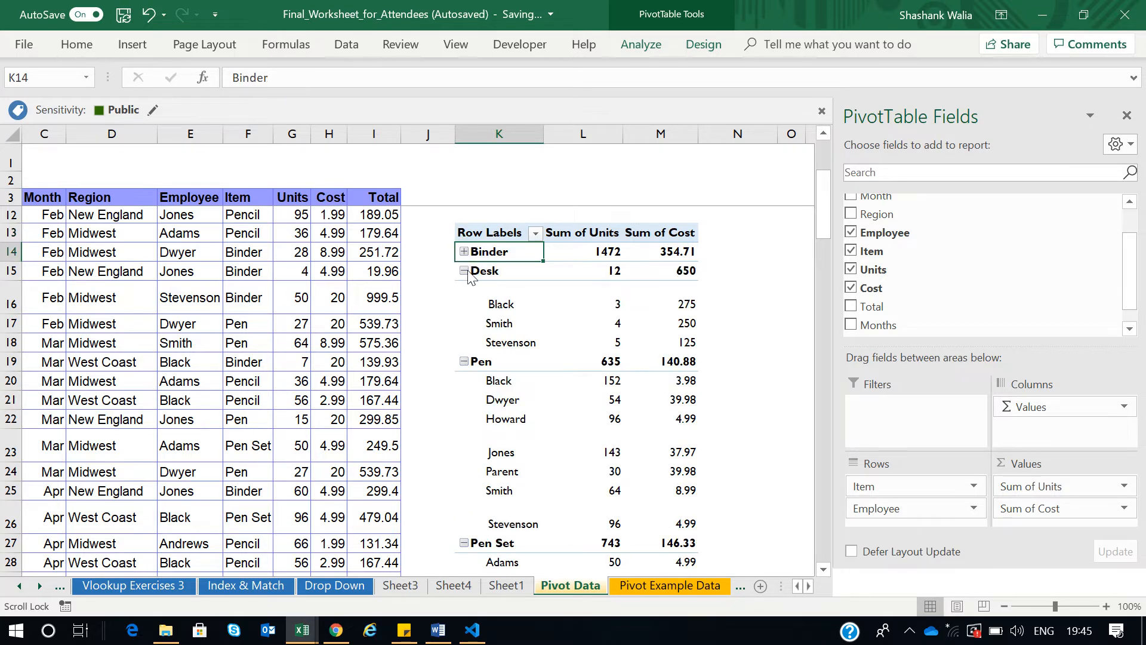
{"action": "left_click", "coordinate": [465, 271]}
{"action": "left_click", "coordinate": [465, 304]}
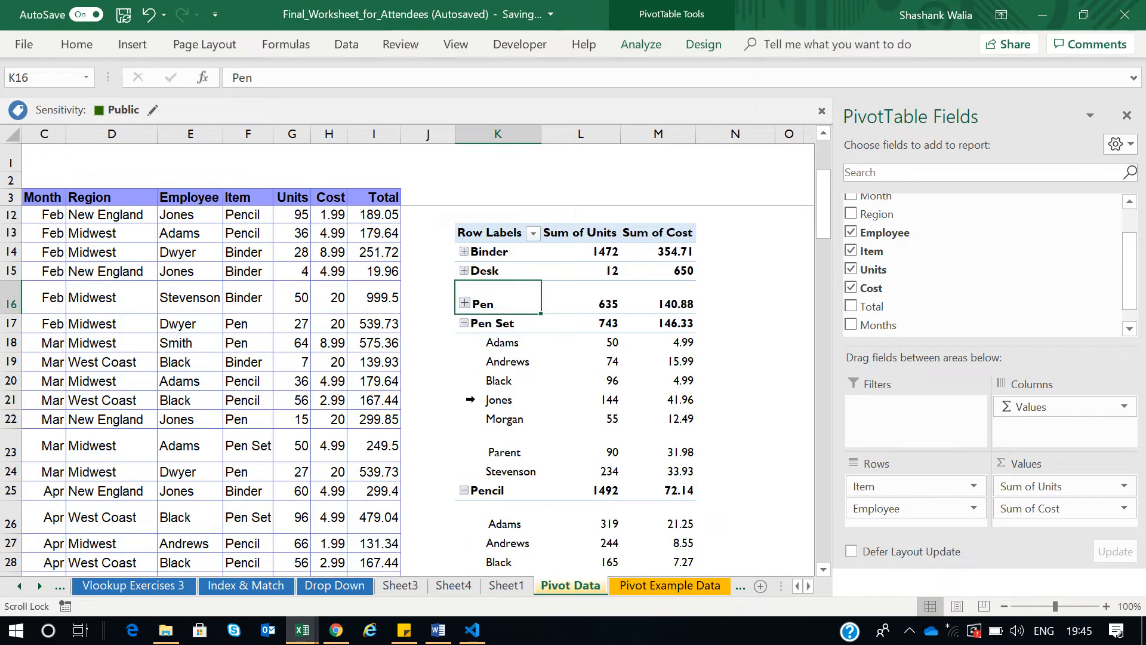
{"action": "left_click", "coordinate": [465, 323]}
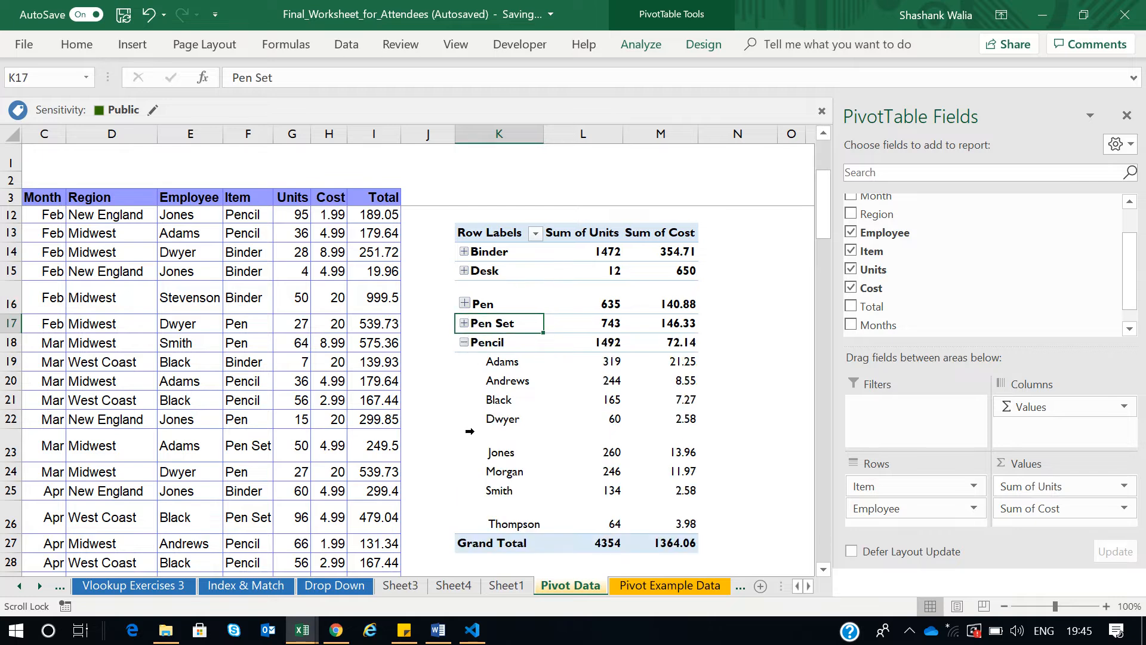
{"action": "left_click", "coordinate": [464, 342]}
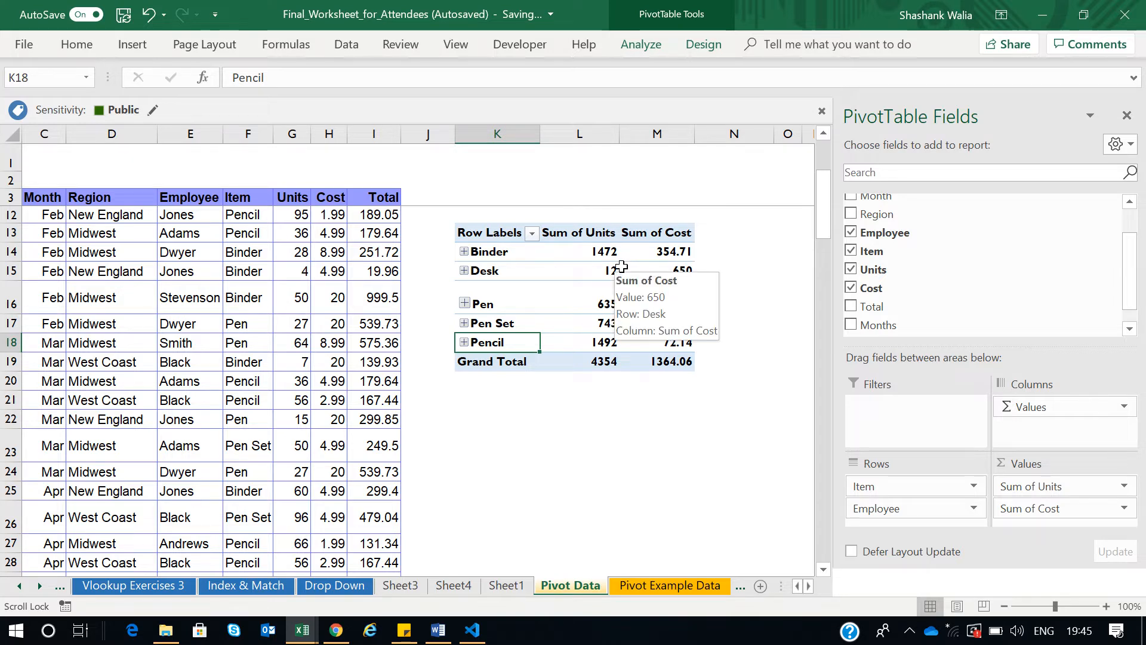
Step: Expand the Binder row to examine its units and cost per employee, and collapse it again
{"action": "left_click", "coordinate": [463, 251]}
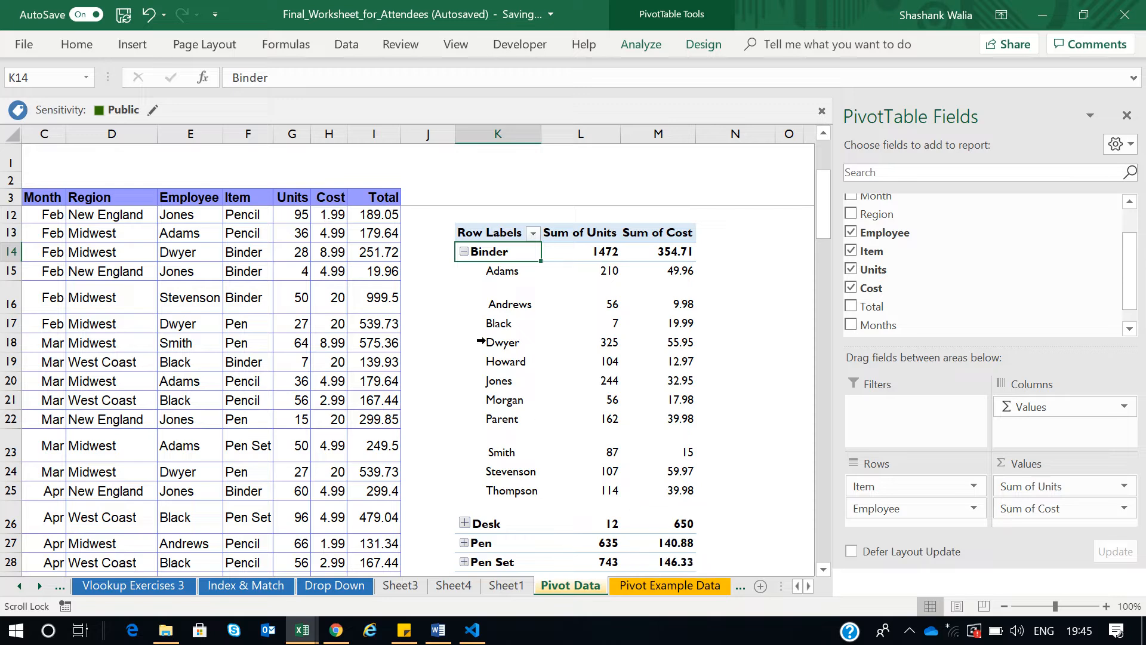
{"action": "left_click", "coordinate": [464, 251]}
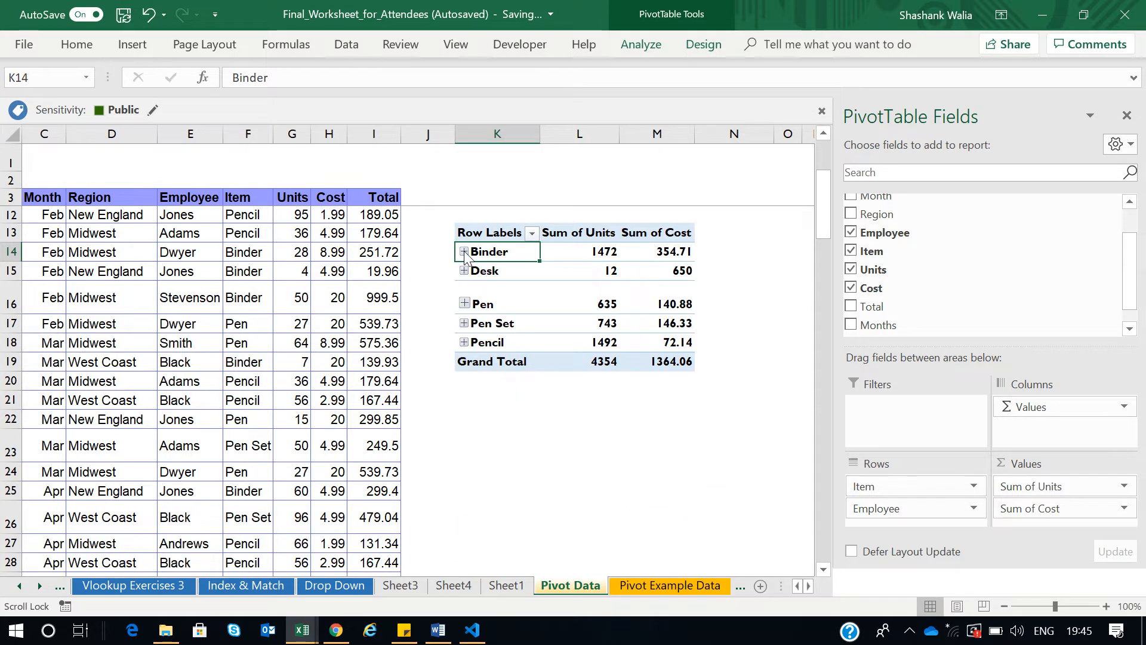
{"action": "left_click", "coordinate": [469, 400]}
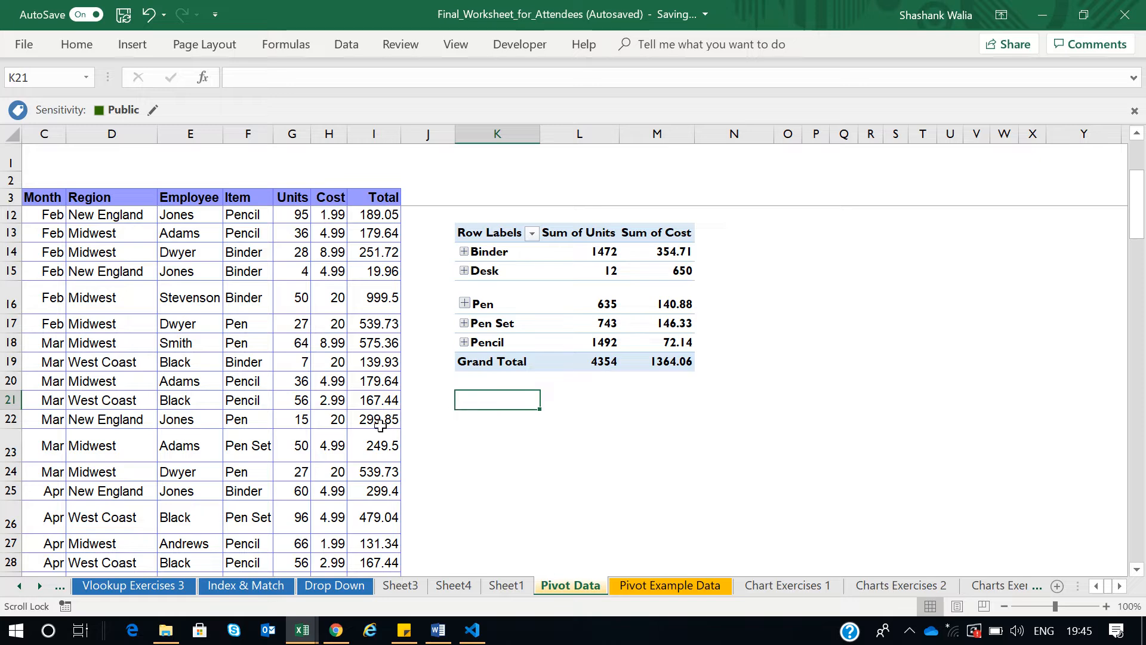
Step: Select the whole order table on the Pivot Data sheet again, from the Order ID header to the last Total value (A3:I89)
{"action": "scroll", "coordinate": [199, 391], "scroll_direction": "up", "scroll_amount": 3}
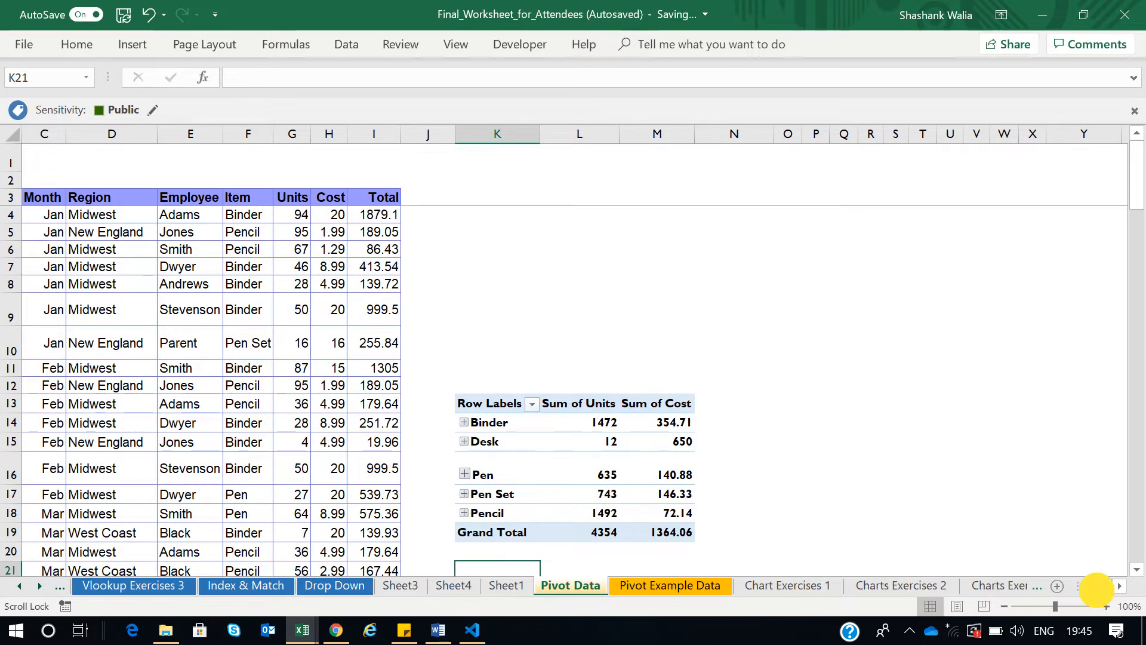
{"action": "left_click", "coordinate": [1096, 586]}
{"action": "left_click", "coordinate": [1096, 586]}
{"action": "left_click", "coordinate": [76, 198]}
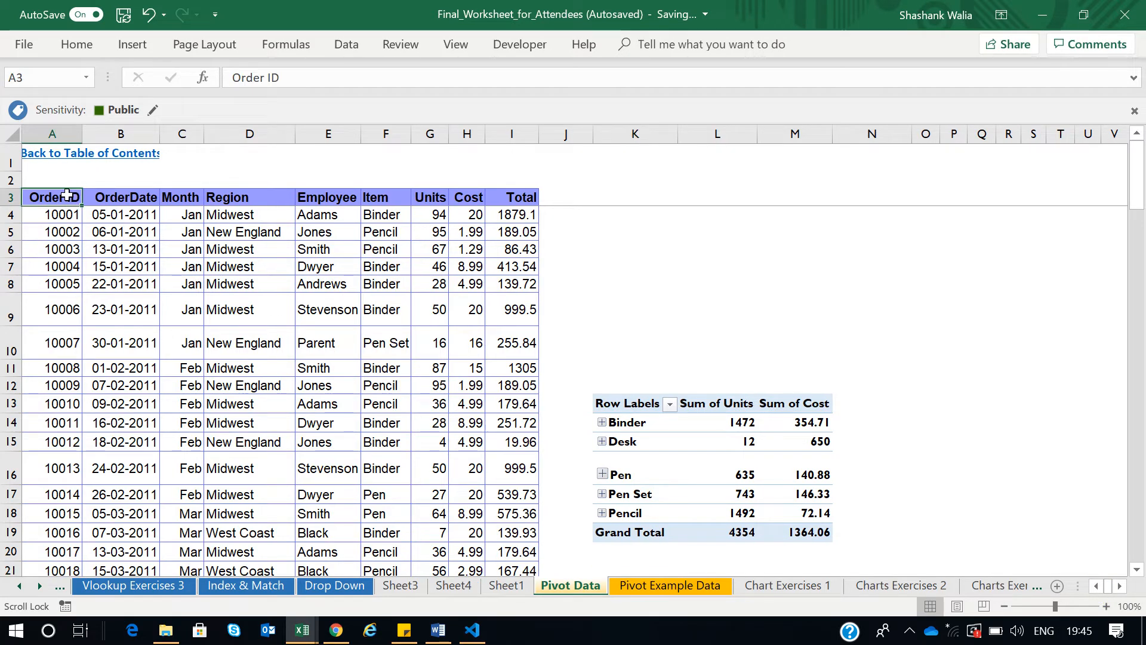
{"action": "key", "text": "ctrl+shift+Down"}
{"action": "key", "text": "ctrl+shift+Right"}
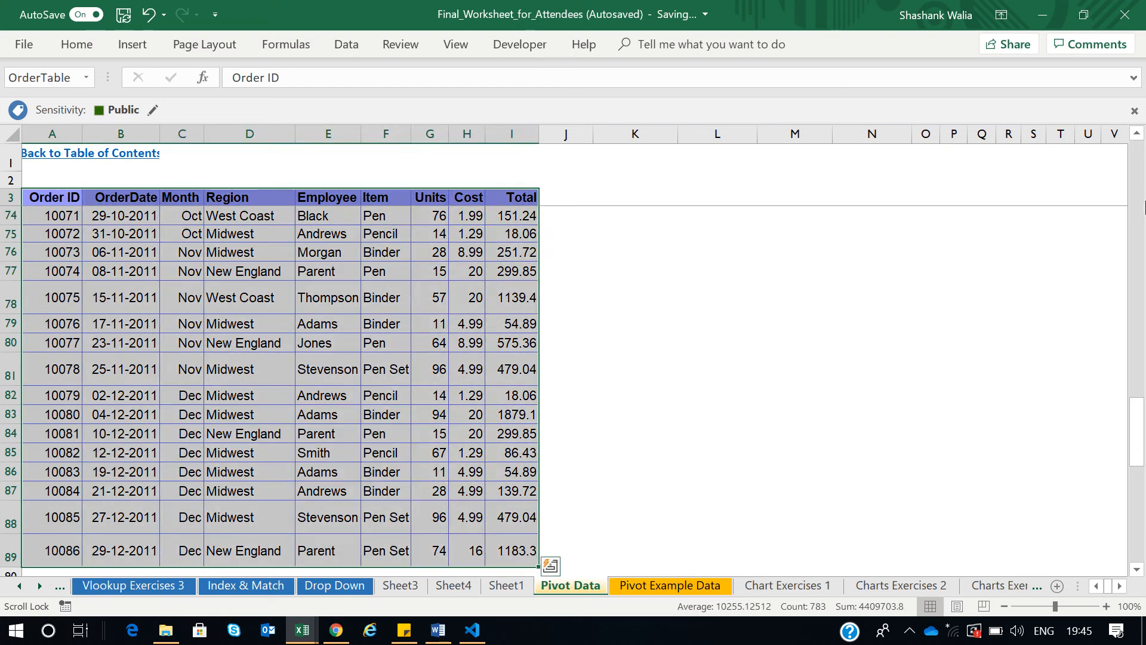
{"action": "left_click_drag", "start_coordinate": [1136, 441], "coordinate": [1137, 218]}
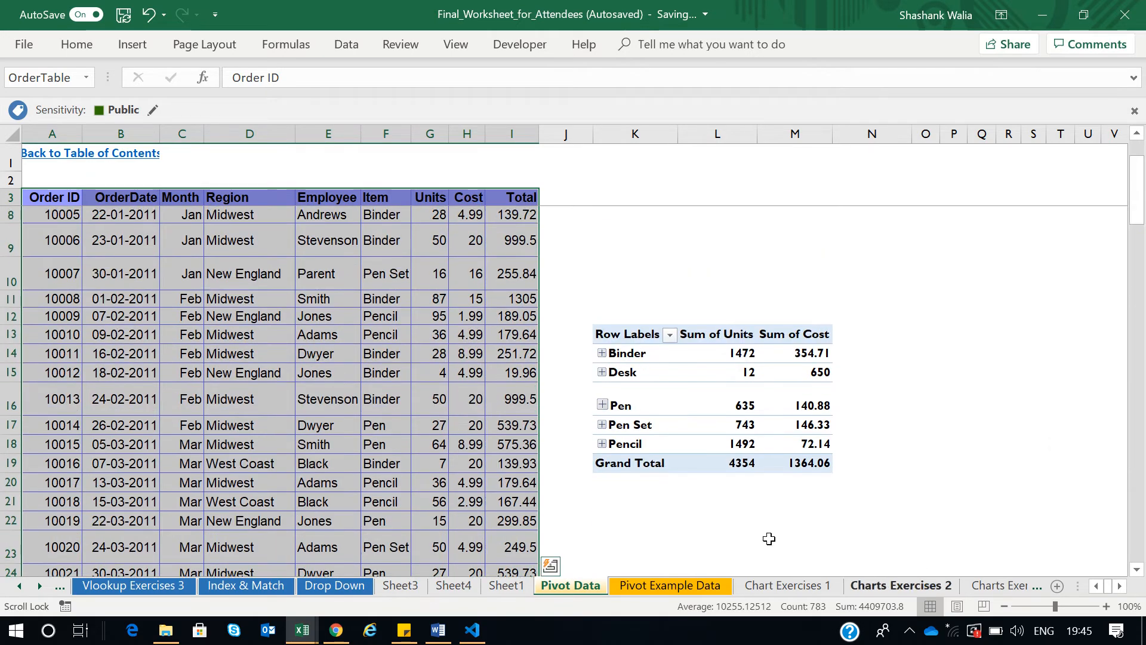
Step: Insert a PivotTable from the selected order table A3:I89 on the existing Pivot Data sheet, located at cell K24
{"action": "left_click", "coordinate": [132, 46]}
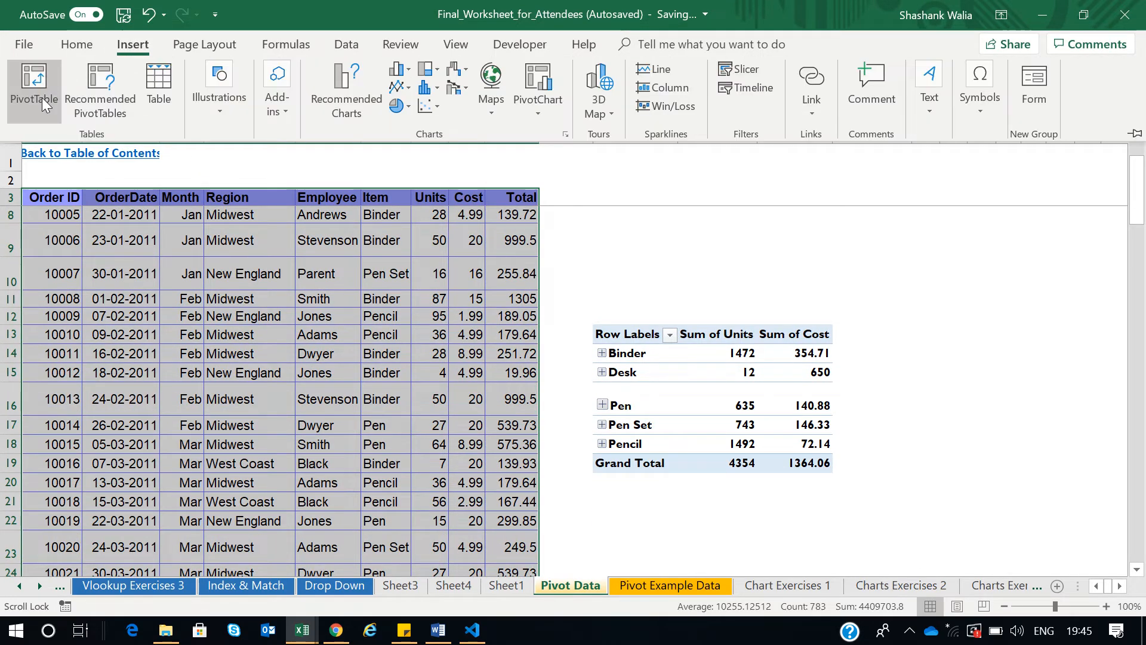
{"action": "left_click", "coordinate": [42, 98]}
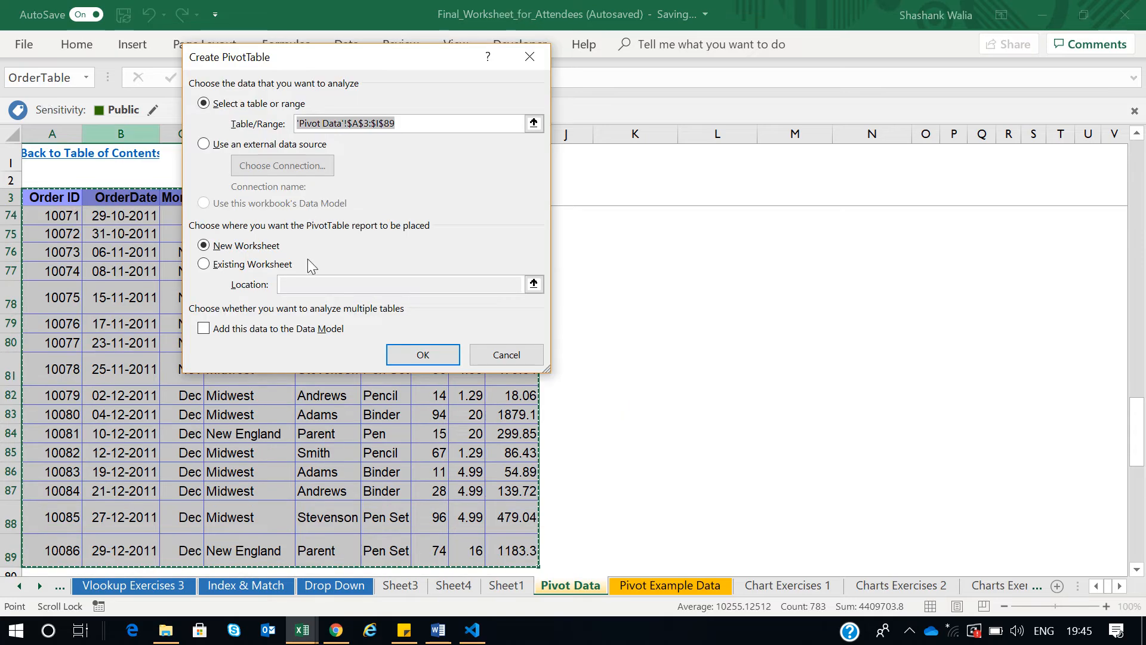
{"action": "left_click", "coordinate": [217, 267]}
{"action": "left_click", "coordinate": [533, 283]}
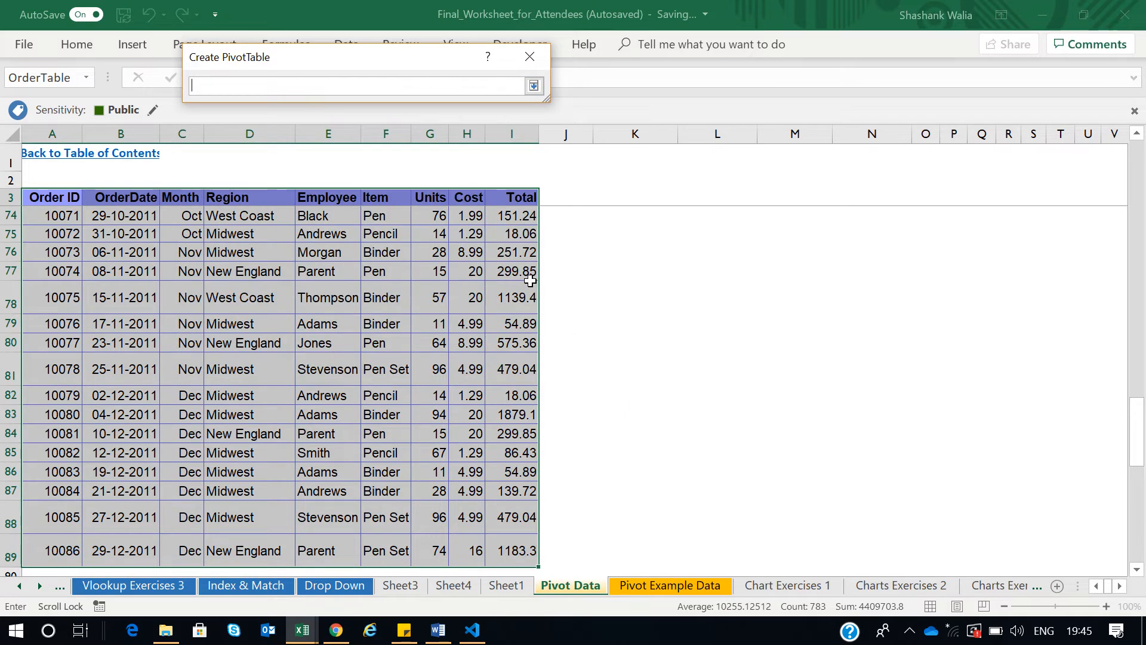
{"action": "scroll", "coordinate": [693, 417], "scroll_direction": "down", "scroll_amount": 2}
{"action": "scroll", "coordinate": [695, 416], "scroll_direction": "up", "scroll_amount": 1}
{"action": "scroll", "coordinate": [695, 416], "scroll_direction": "up", "scroll_amount": 20}
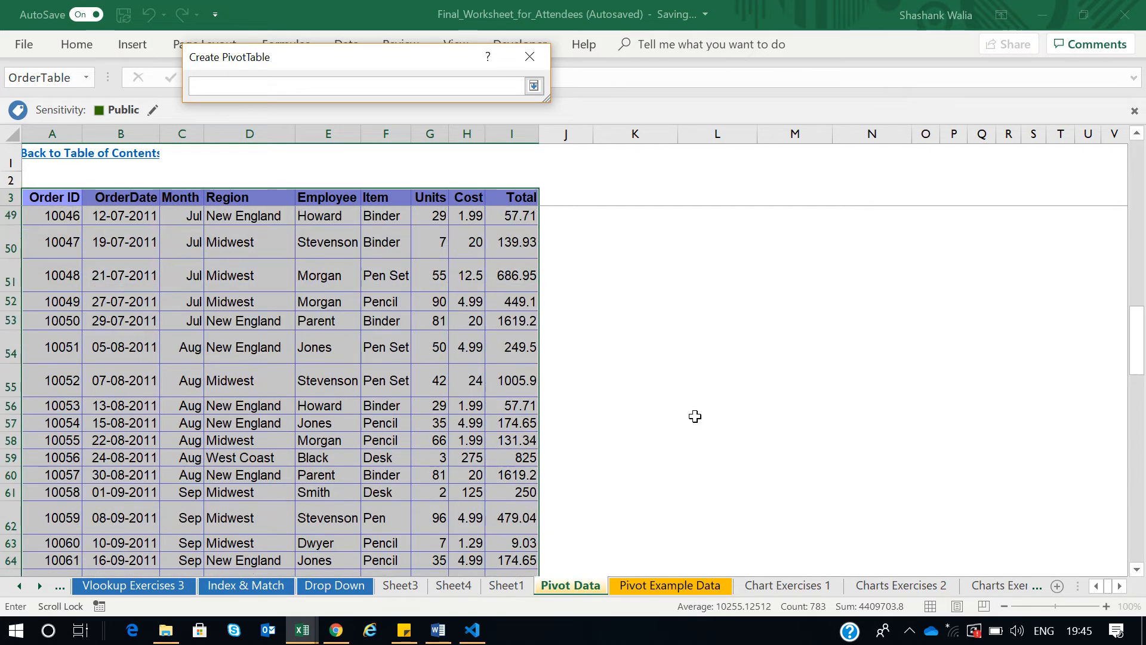
{"action": "scroll", "coordinate": [694, 416], "scroll_direction": "up", "scroll_amount": 2}
{"action": "scroll", "coordinate": [681, 434], "scroll_direction": "down", "scroll_amount": 1}
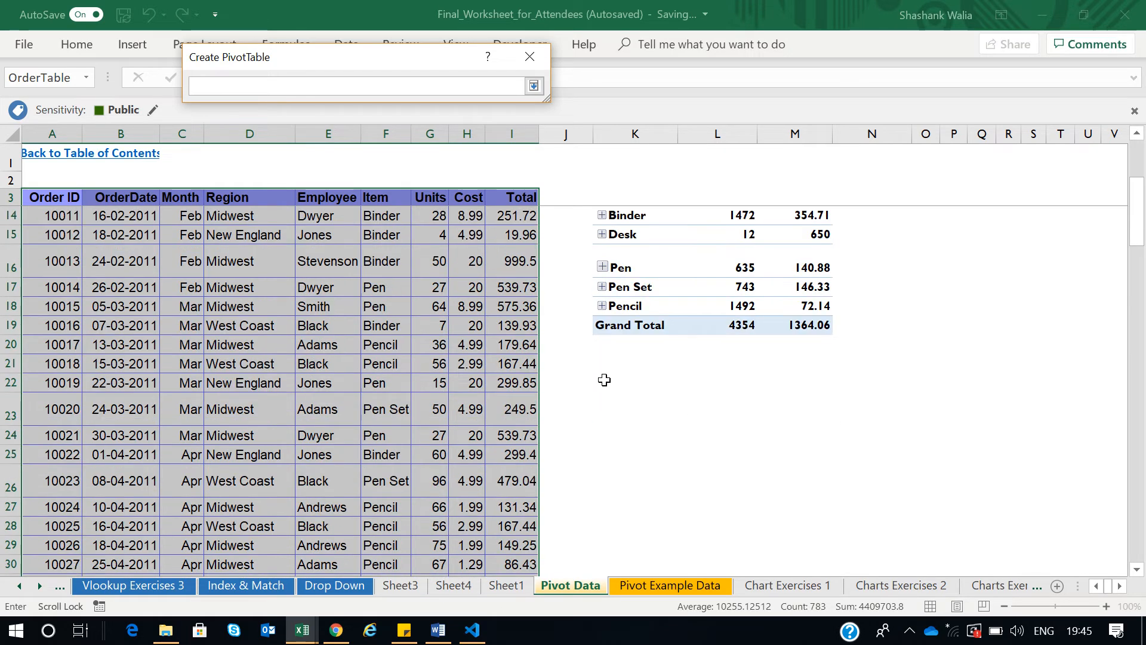
{"action": "left_click", "coordinate": [609, 439]}
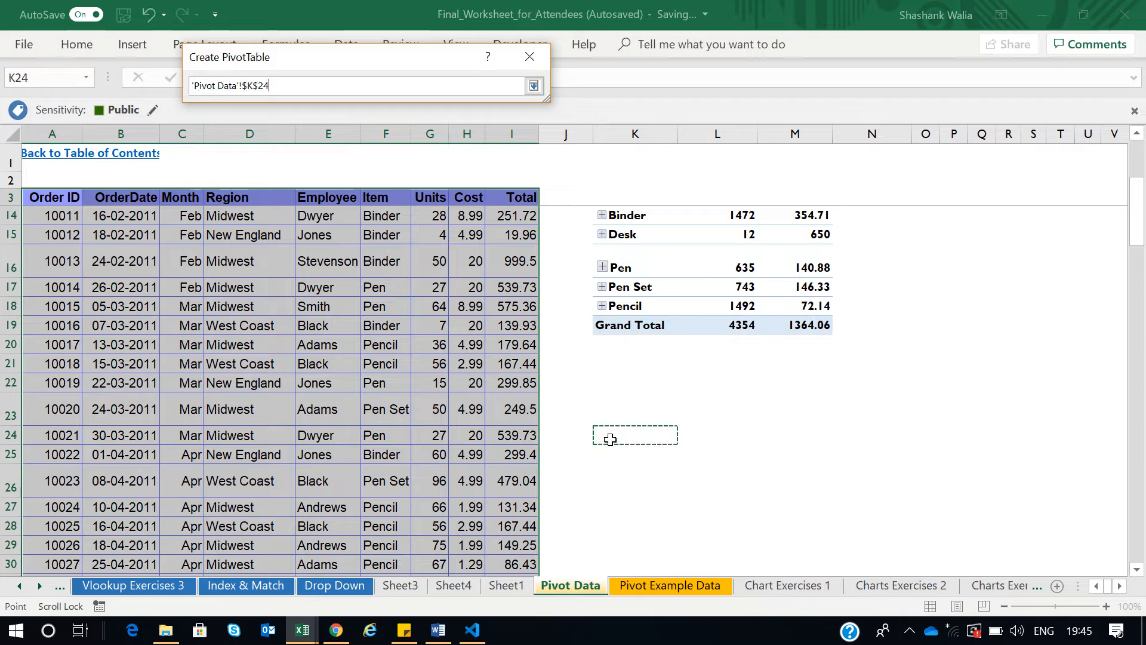
{"action": "left_click", "coordinate": [533, 85]}
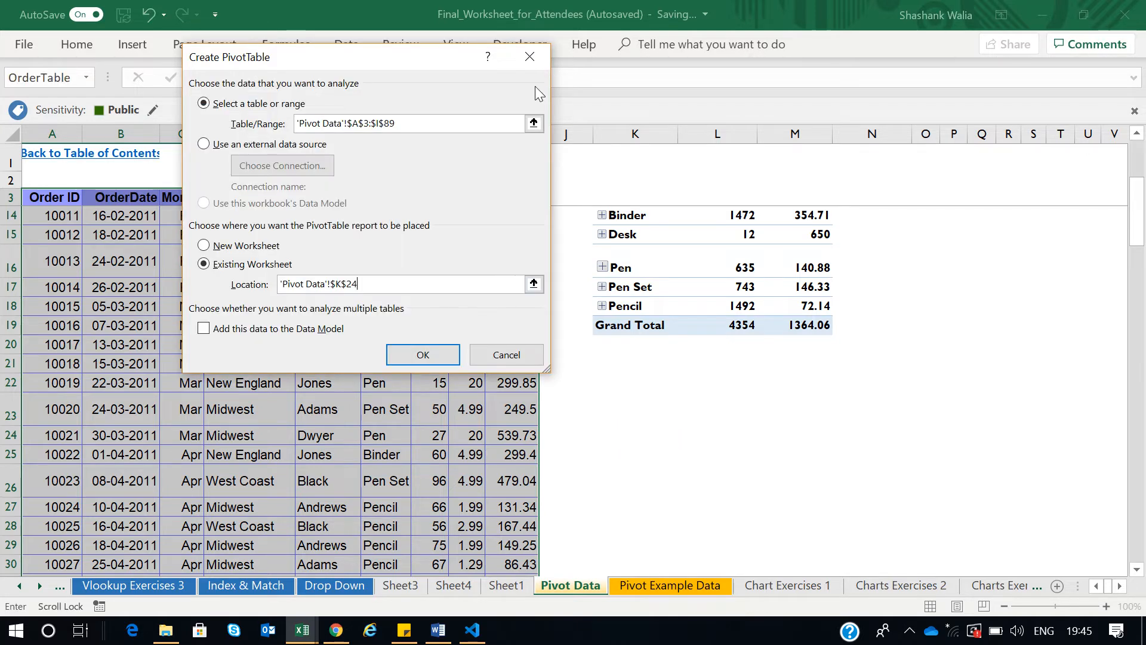
{"action": "left_click", "coordinate": [421, 357]}
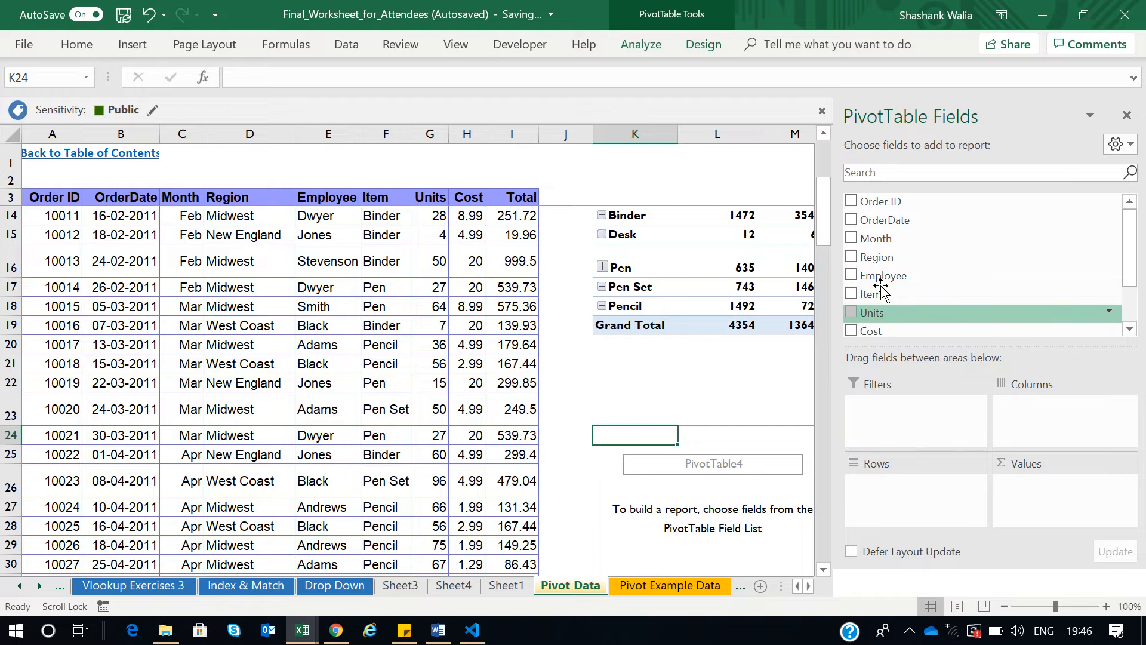
Step: Lay out the new PivotTable with Region as rows, Sum of Cost as values and Month as report filter, and close the field list
{"action": "left_click_drag", "start_coordinate": [865, 258], "coordinate": [907, 506]}
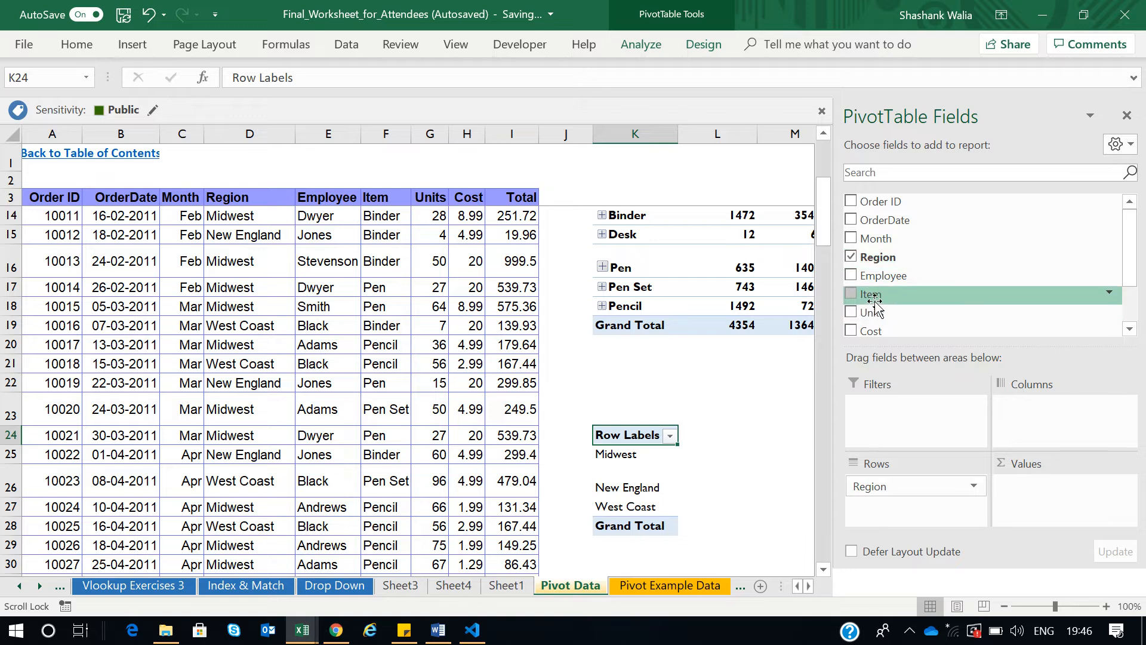
{"action": "left_click_drag", "start_coordinate": [879, 314], "coordinate": [1060, 490]}
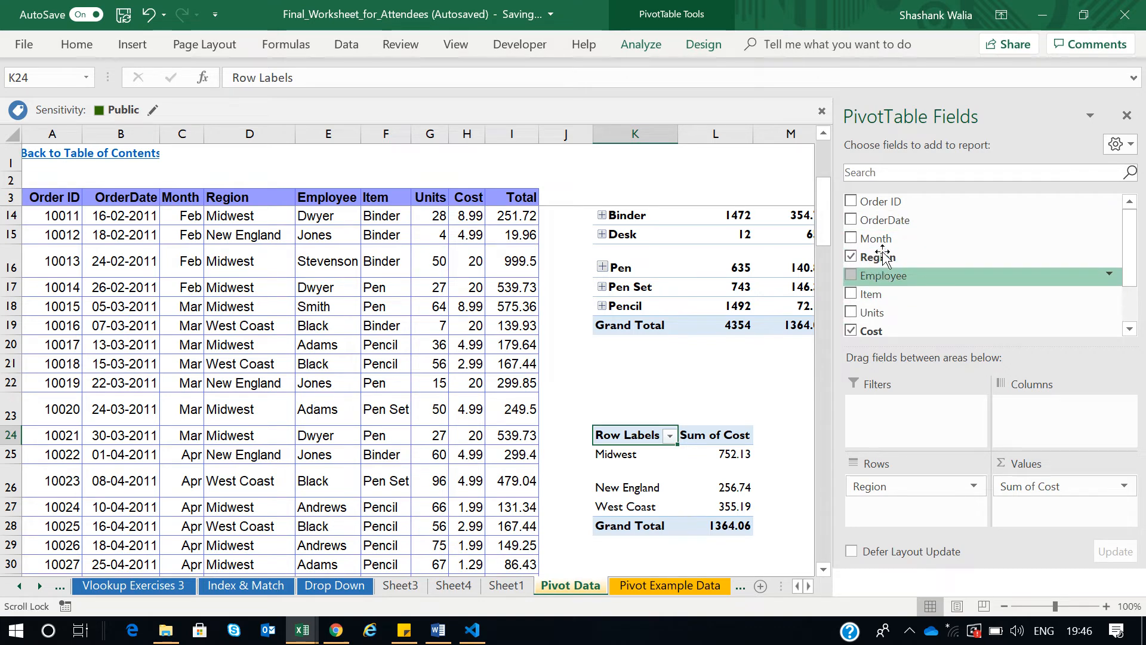
{"action": "left_click_drag", "start_coordinate": [871, 239], "coordinate": [888, 416]}
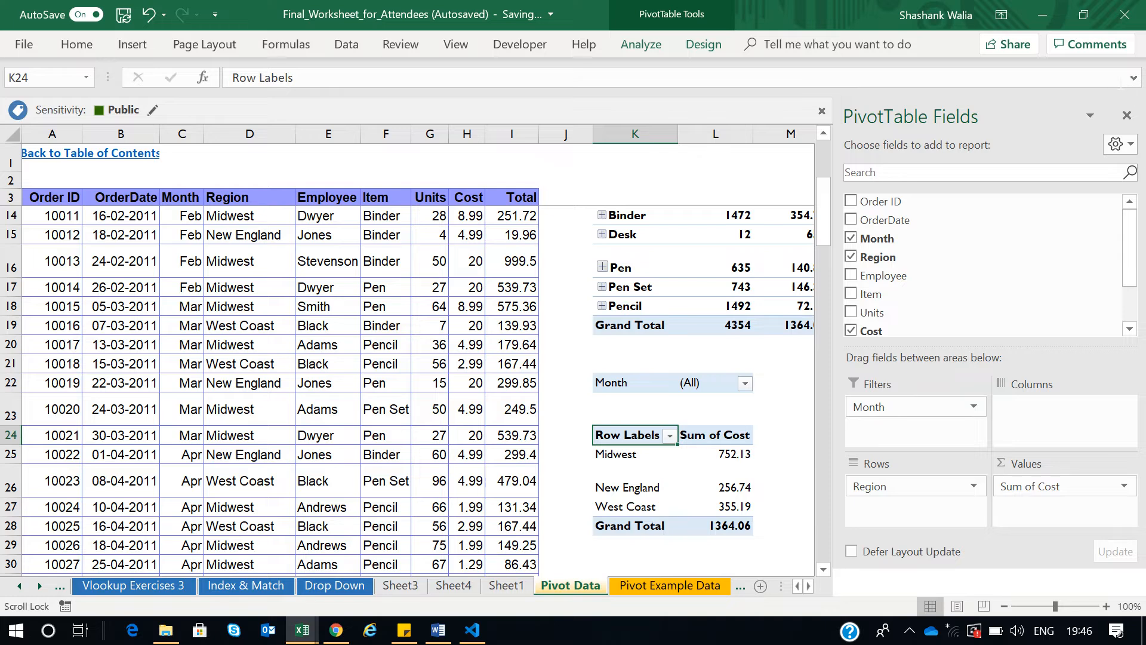
{"action": "left_click", "coordinate": [1127, 115]}
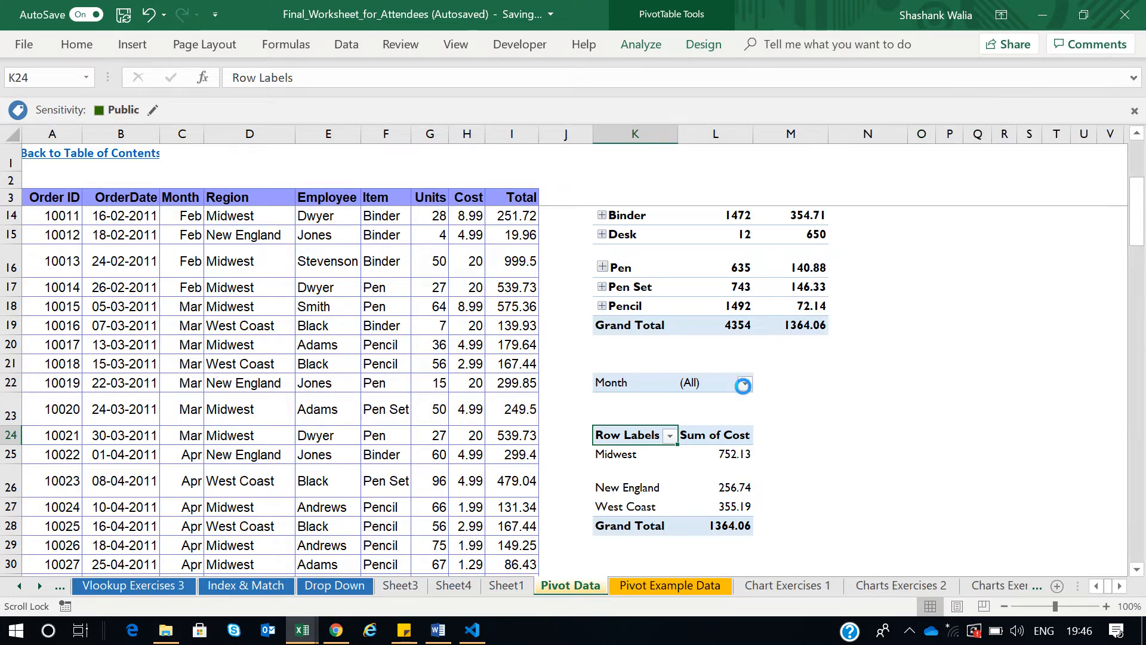
Step: Filter the region cost PivotTable by Month to Apr, and switch the filter to Feb
{"action": "left_click", "coordinate": [745, 383]}
{"action": "left_click", "coordinate": [565, 231]}
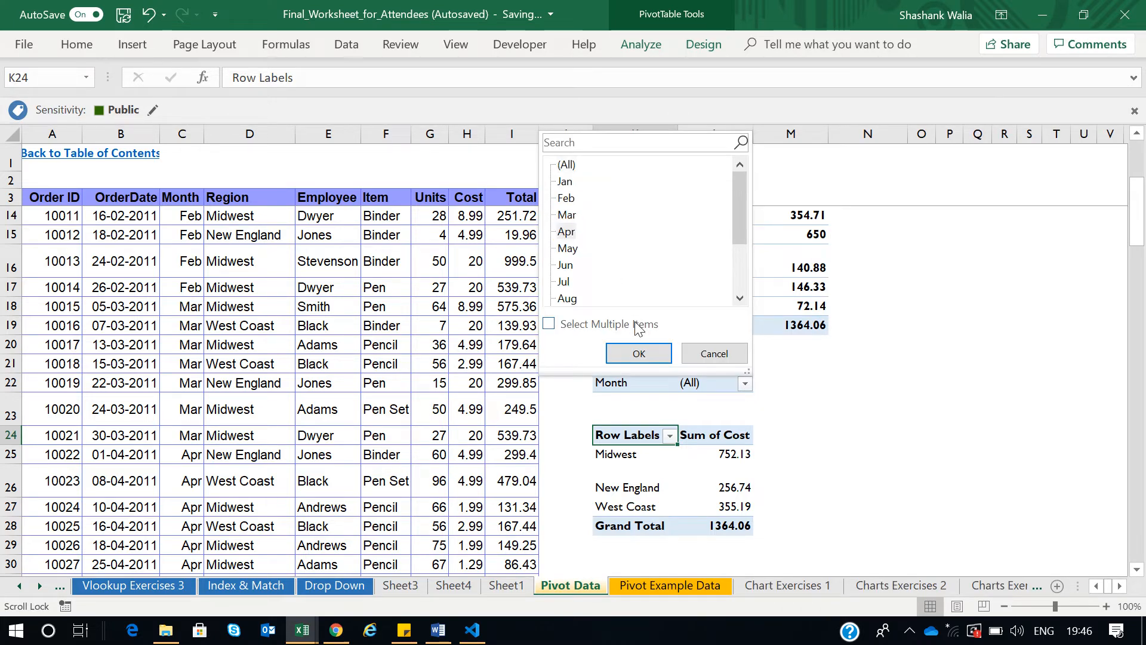
{"action": "left_click", "coordinate": [638, 354]}
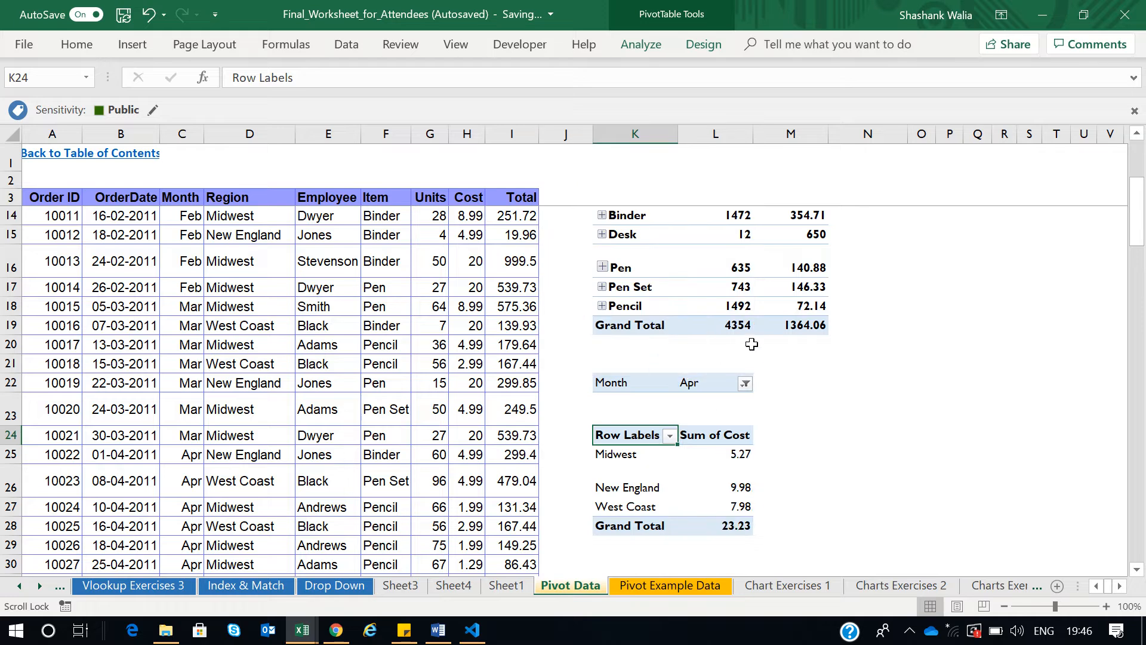
{"action": "left_click", "coordinate": [745, 383]}
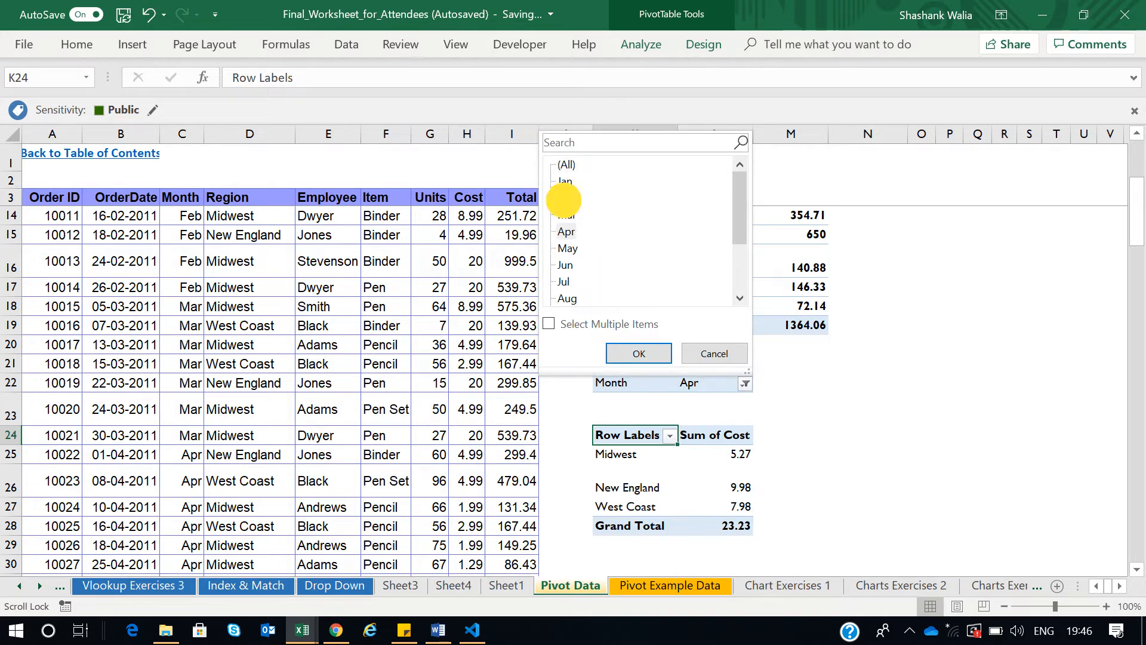
{"action": "left_click", "coordinate": [564, 198]}
{"action": "left_click", "coordinate": [639, 353]}
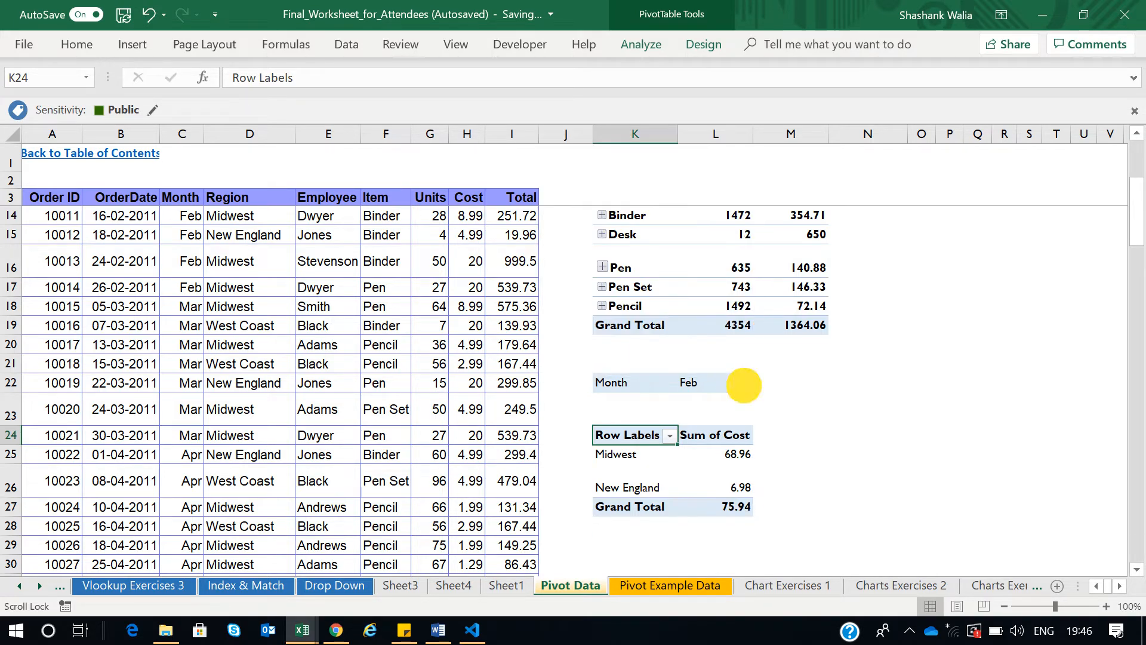
Step: Set the Month filter of the region cost PivotTable to May
{"action": "left_click", "coordinate": [745, 383]}
{"action": "left_click", "coordinate": [638, 353]}
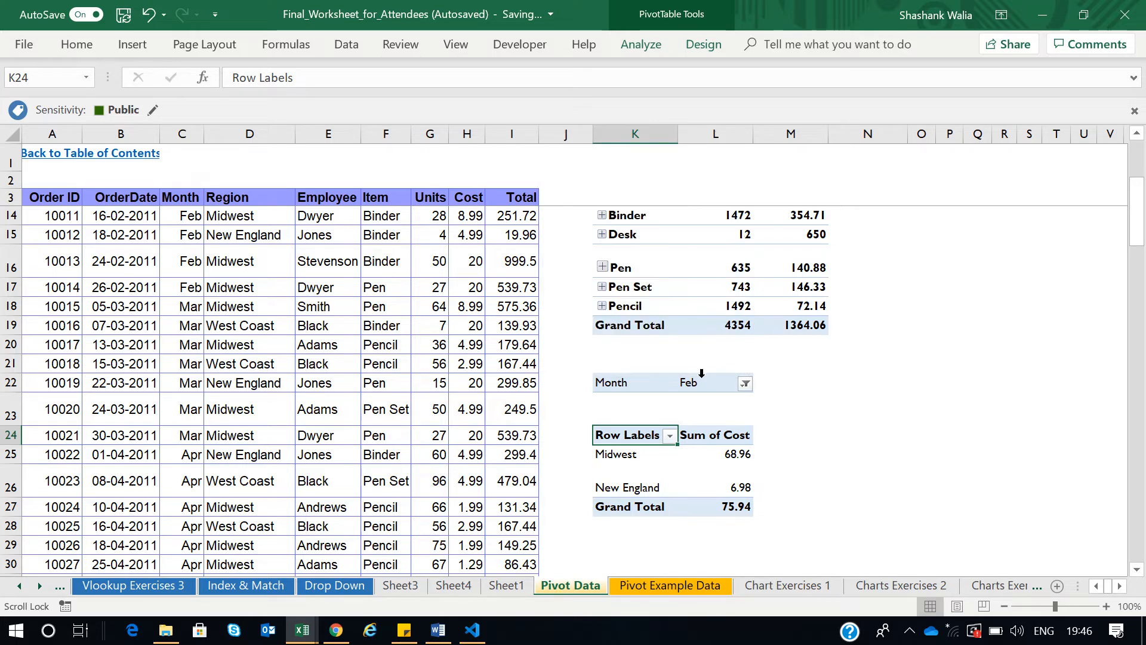
{"action": "left_click", "coordinate": [745, 383]}
{"action": "left_click", "coordinate": [825, 429]}
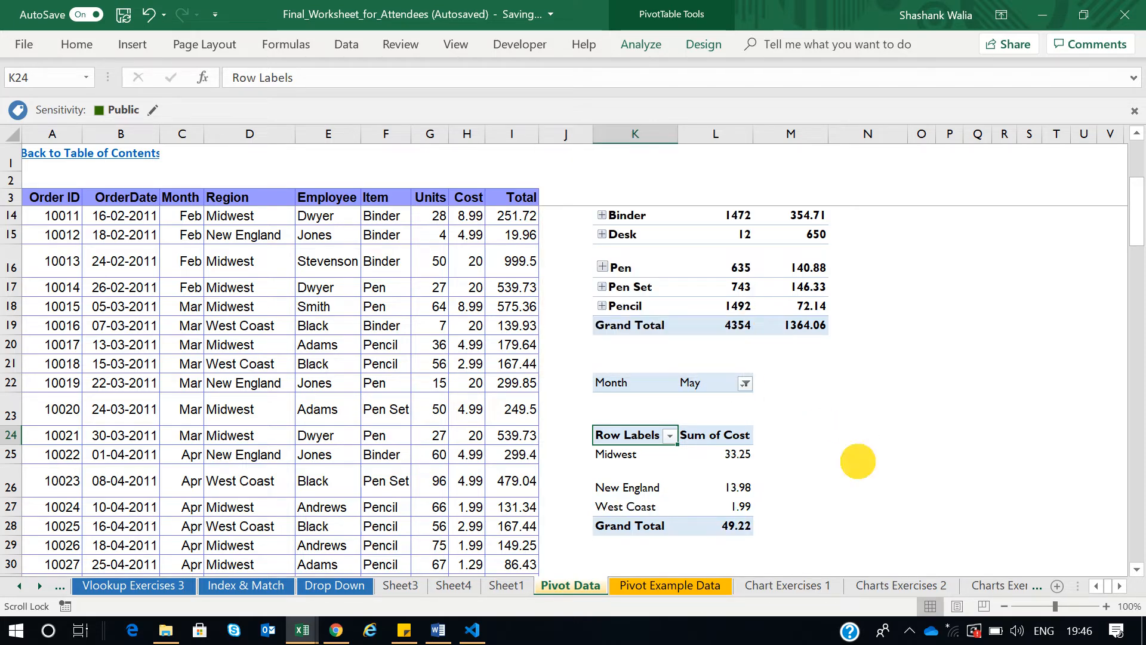
Step: Examine the two PivotTables beside the order table and the month choices offered by the Month report filter
{"action": "left_click", "coordinate": [858, 461]}
{"action": "scroll", "coordinate": [858, 462], "scroll_direction": "up", "scroll_amount": 2}
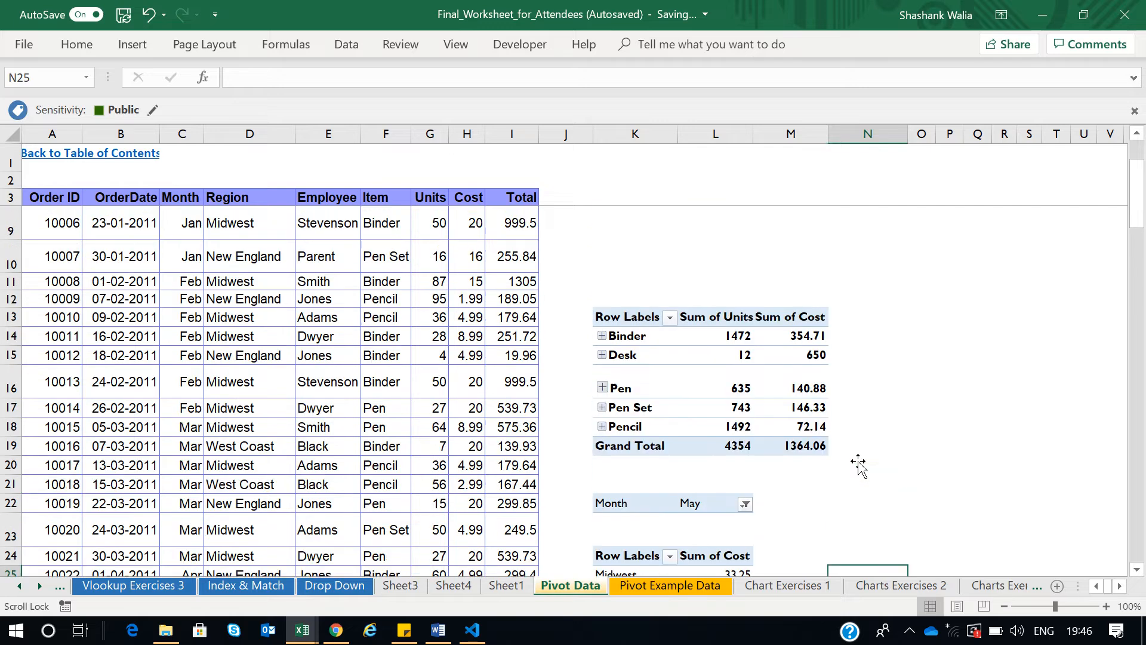
{"action": "scroll", "coordinate": [855, 463], "scroll_direction": "down", "scroll_amount": 1}
{"action": "scroll", "coordinate": [853, 463], "scroll_direction": "down", "scroll_amount": 1}
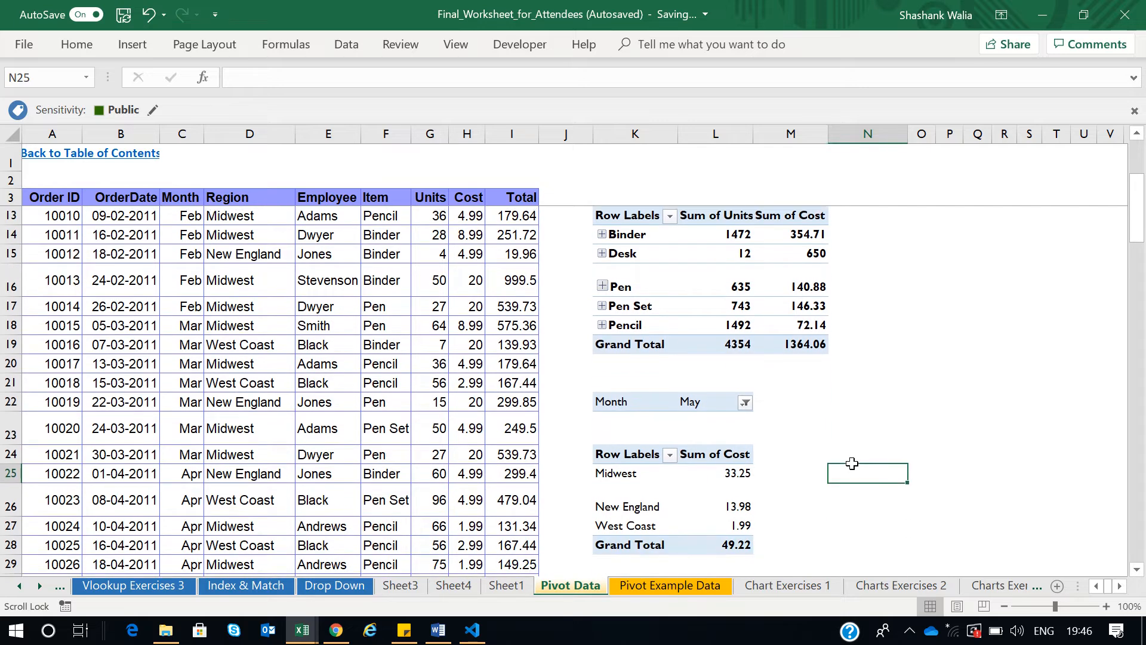
{"action": "left_click", "coordinate": [1119, 586]}
{"action": "left_click", "coordinate": [1119, 586]}
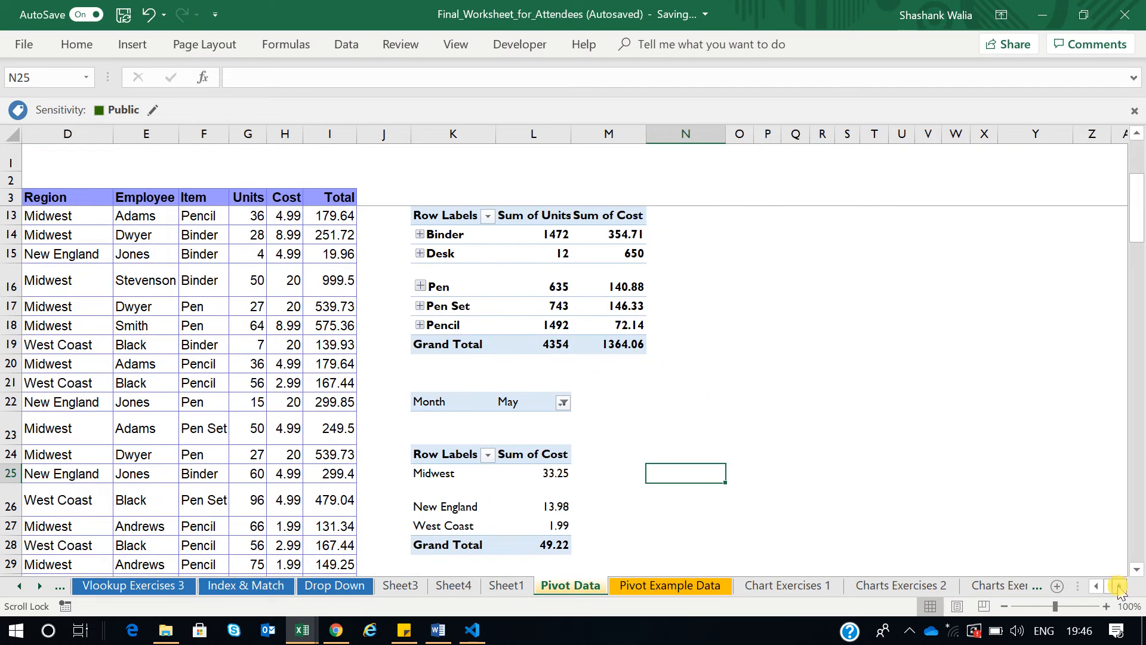
{"action": "scroll", "coordinate": [608, 494], "scroll_direction": "down", "scroll_amount": 1}
{"action": "scroll", "coordinate": [608, 494], "scroll_direction": "up", "scroll_amount": 1}
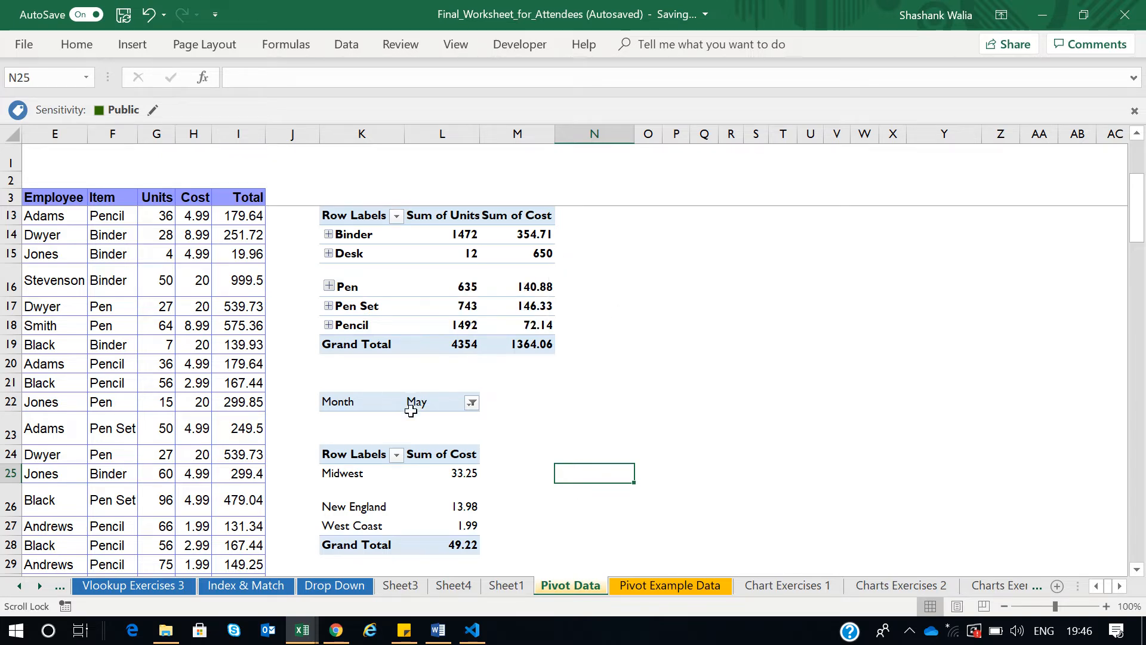
{"action": "left_click", "coordinate": [472, 403]}
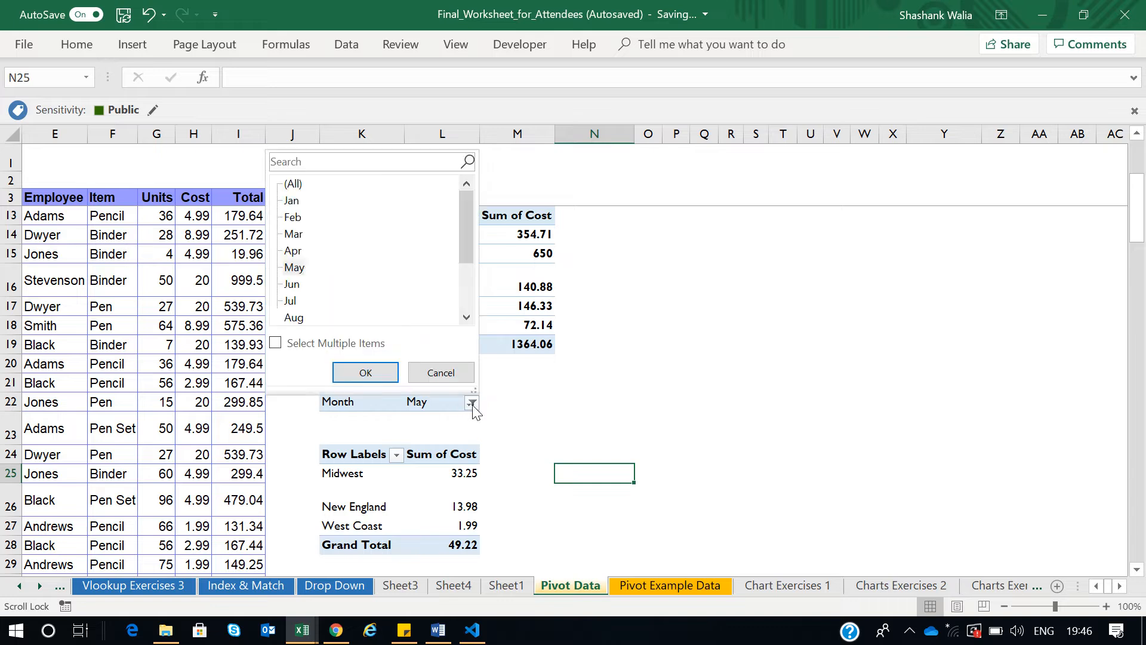
{"action": "left_click", "coordinate": [441, 371]}
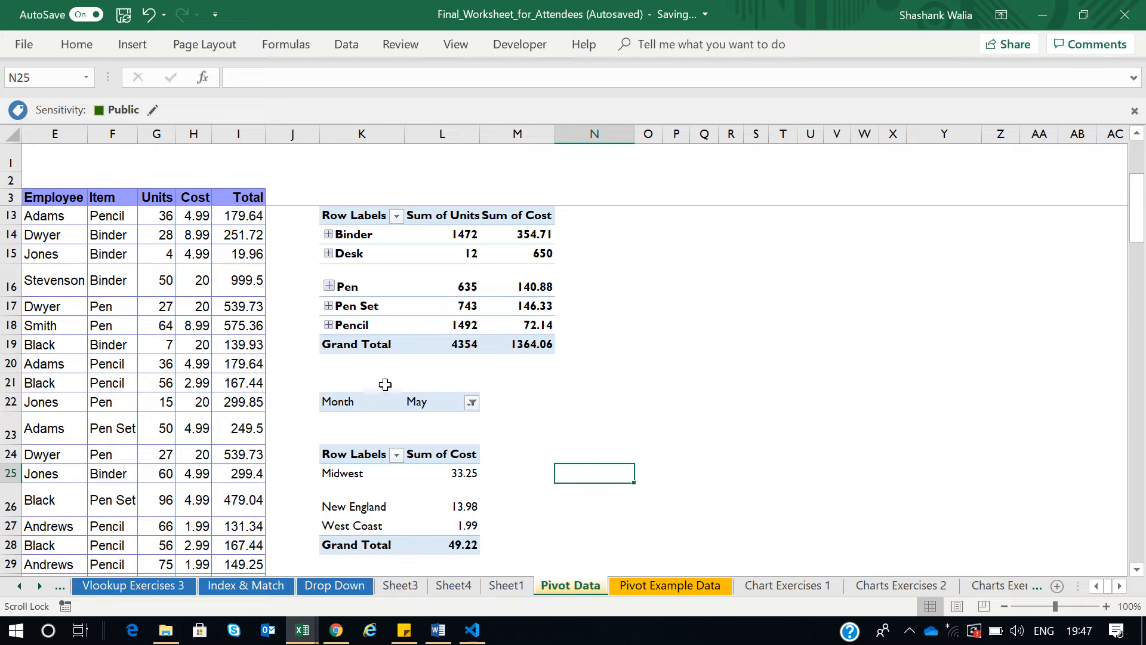
Step: Insert a slicer for the Item field on the PivotTable that summarizes units and cost
{"action": "left_click", "coordinate": [424, 284]}
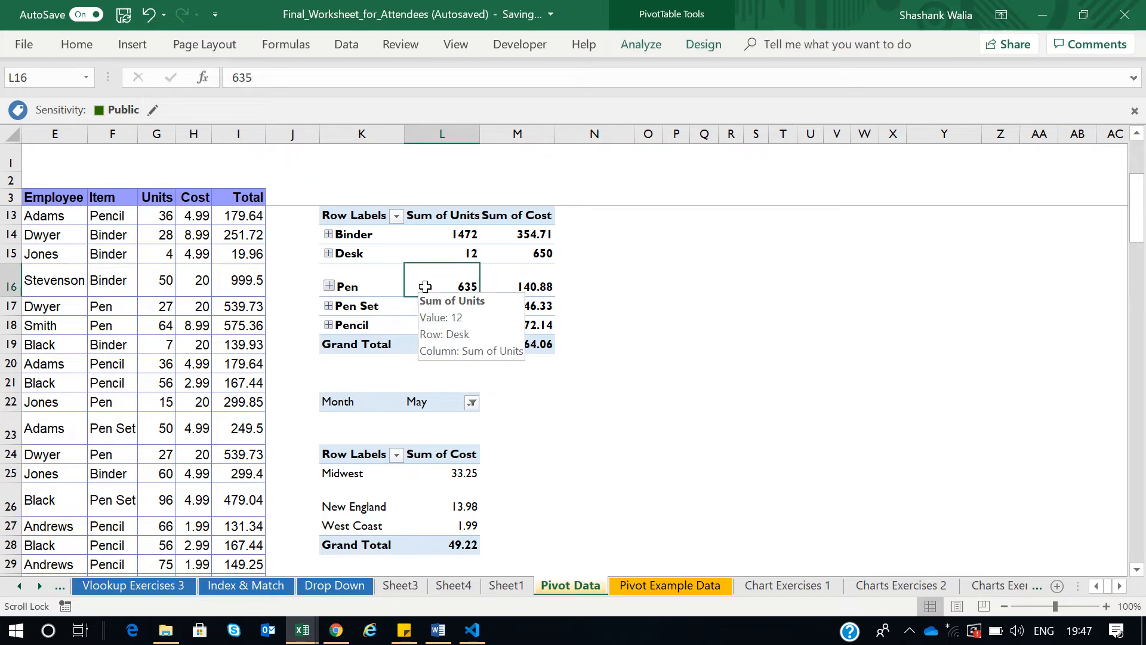
{"action": "left_click", "coordinate": [133, 44]}
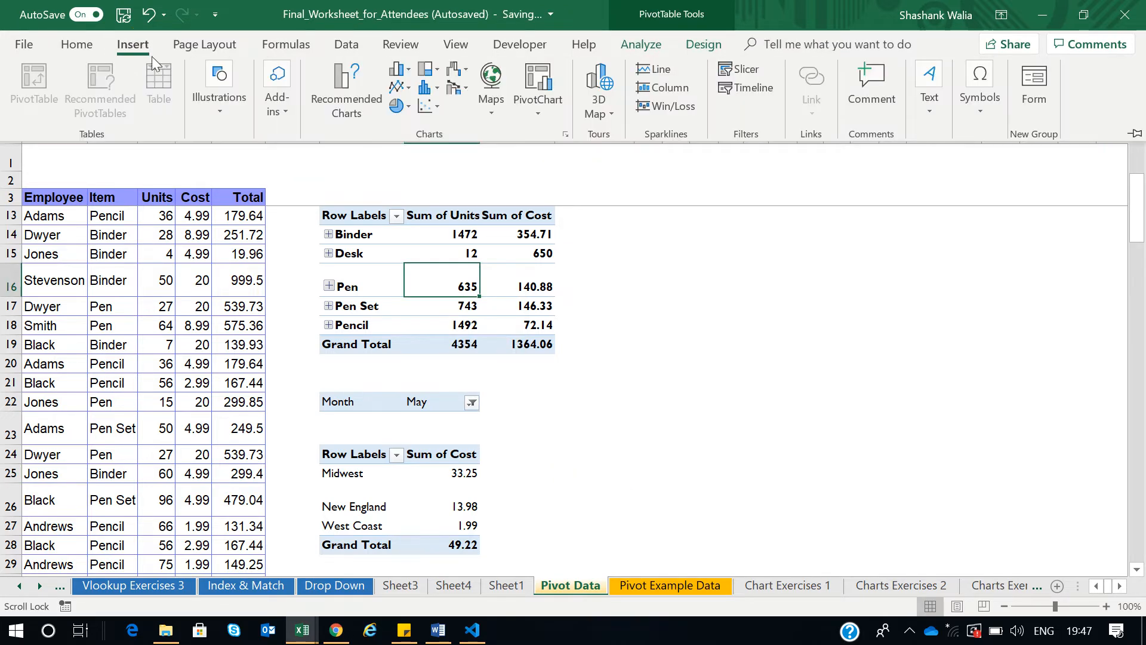
{"action": "left_click", "coordinate": [746, 67]}
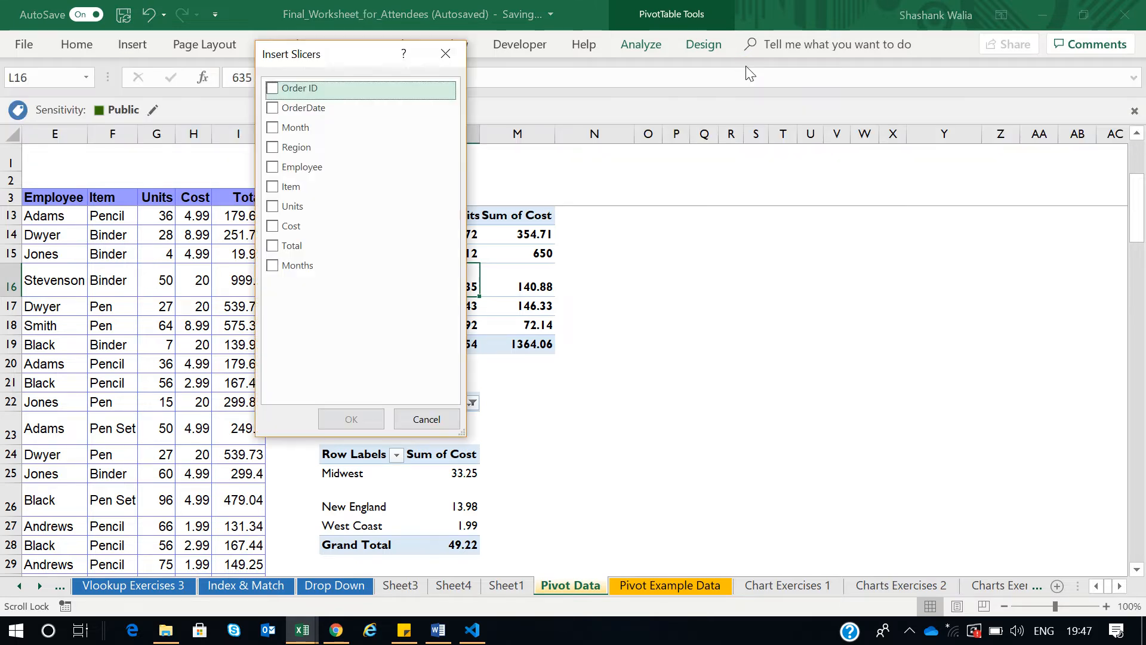
{"action": "left_click_drag", "start_coordinate": [348, 55], "coordinate": [707, 74]}
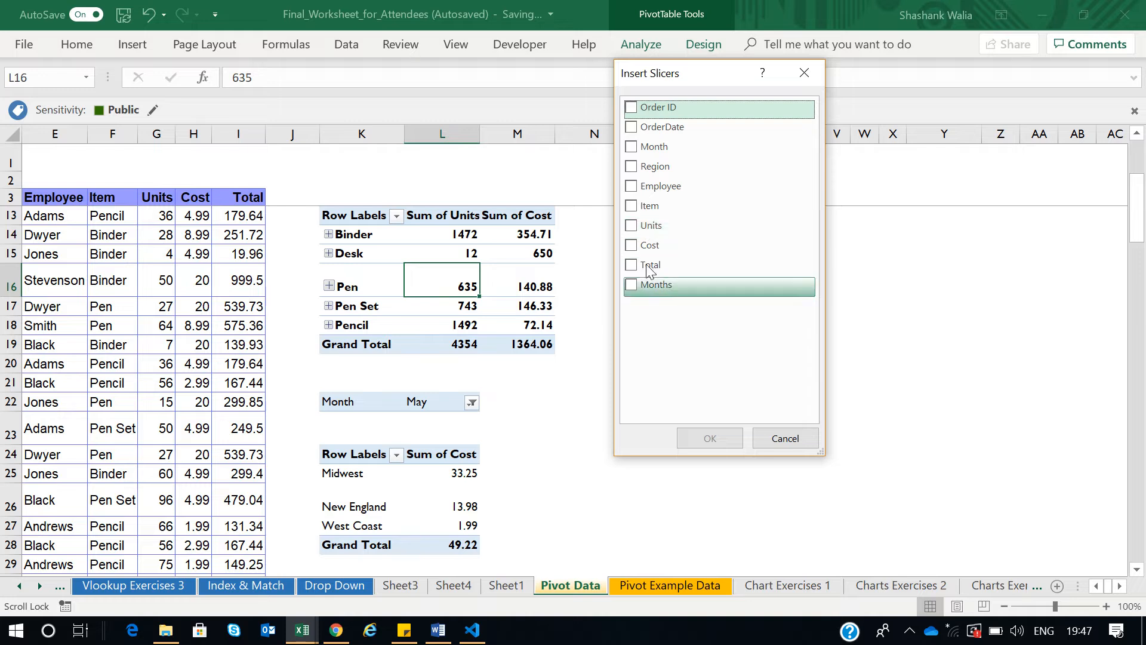
{"action": "left_click", "coordinate": [629, 206]}
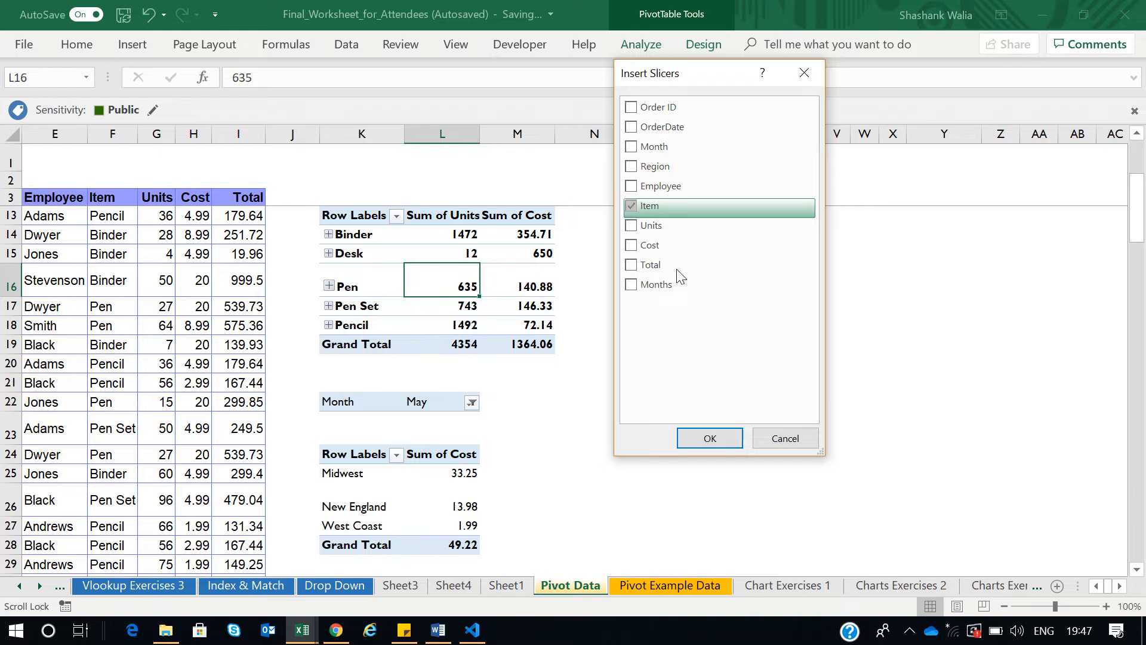
{"action": "left_click", "coordinate": [708, 439]}
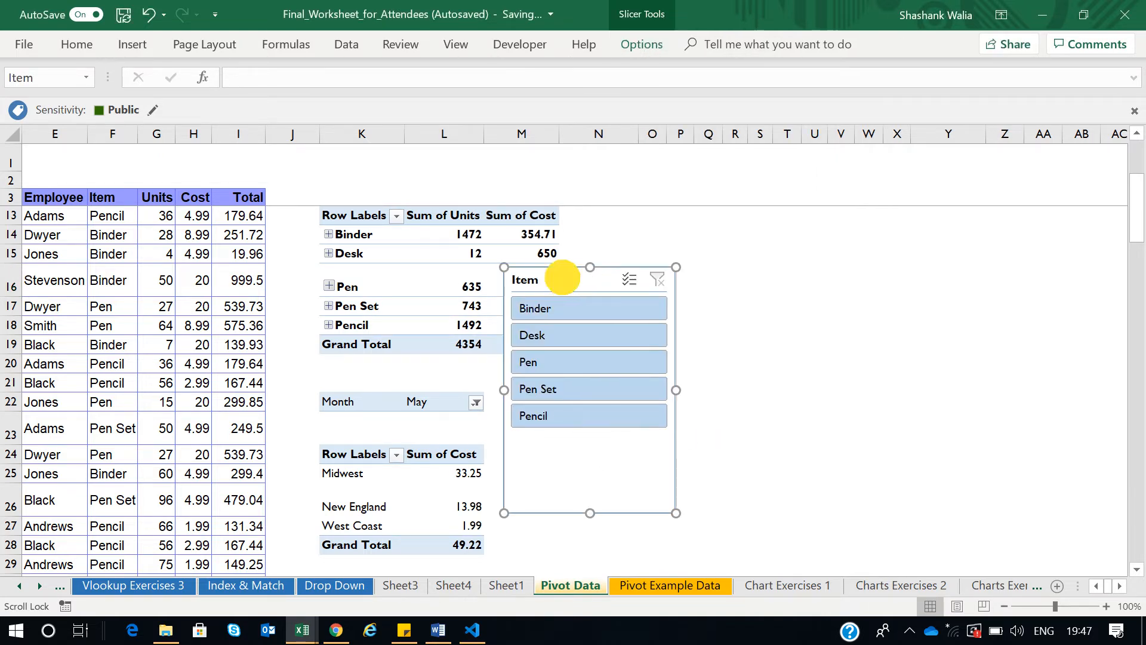
Step: Place the Item slicer just right of the units and cost PivotTable and shorten it to fit its five buttons
{"action": "left_click_drag", "start_coordinate": [561, 278], "coordinate": [625, 222]}
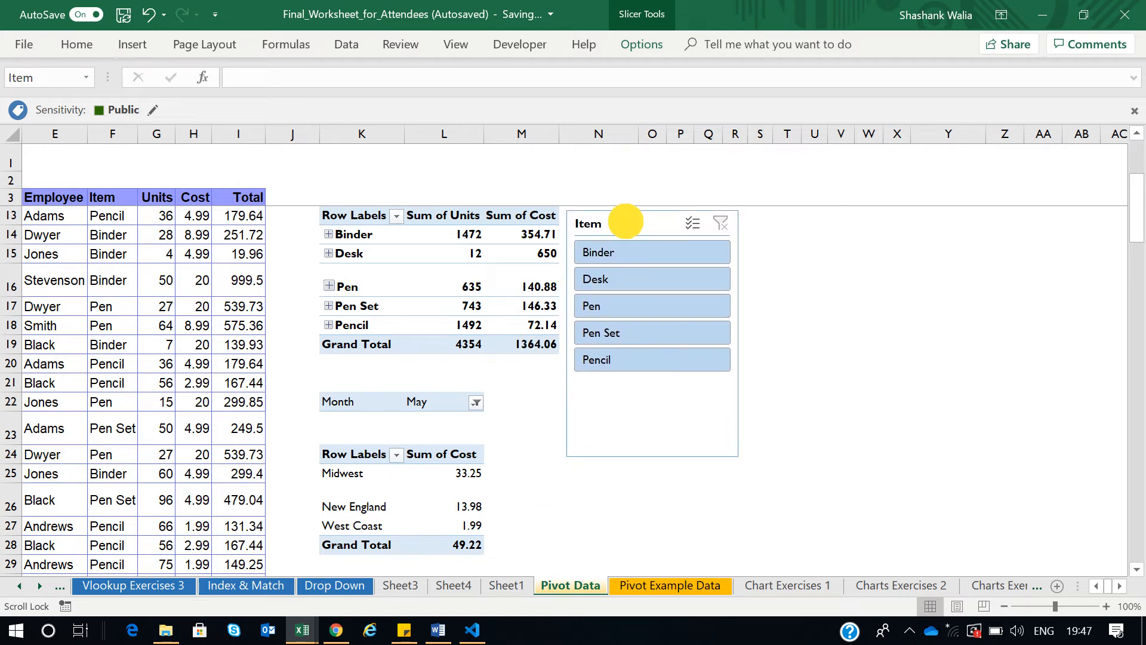
{"action": "left_click_drag", "start_coordinate": [653, 457], "coordinate": [653, 388]}
{"action": "left_click", "coordinate": [818, 341]}
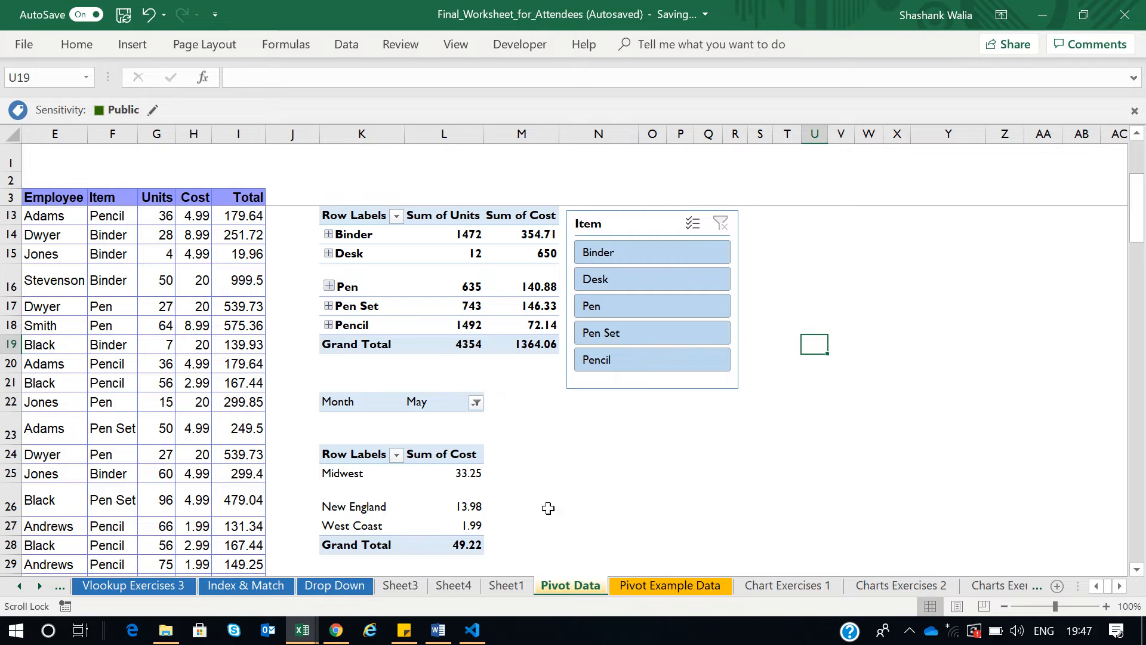
Step: Filter the units and cost PivotTable with the Item slicer by Binder, Desk, Pen and Pen Set, one at a time
{"action": "left_click", "coordinate": [642, 252]}
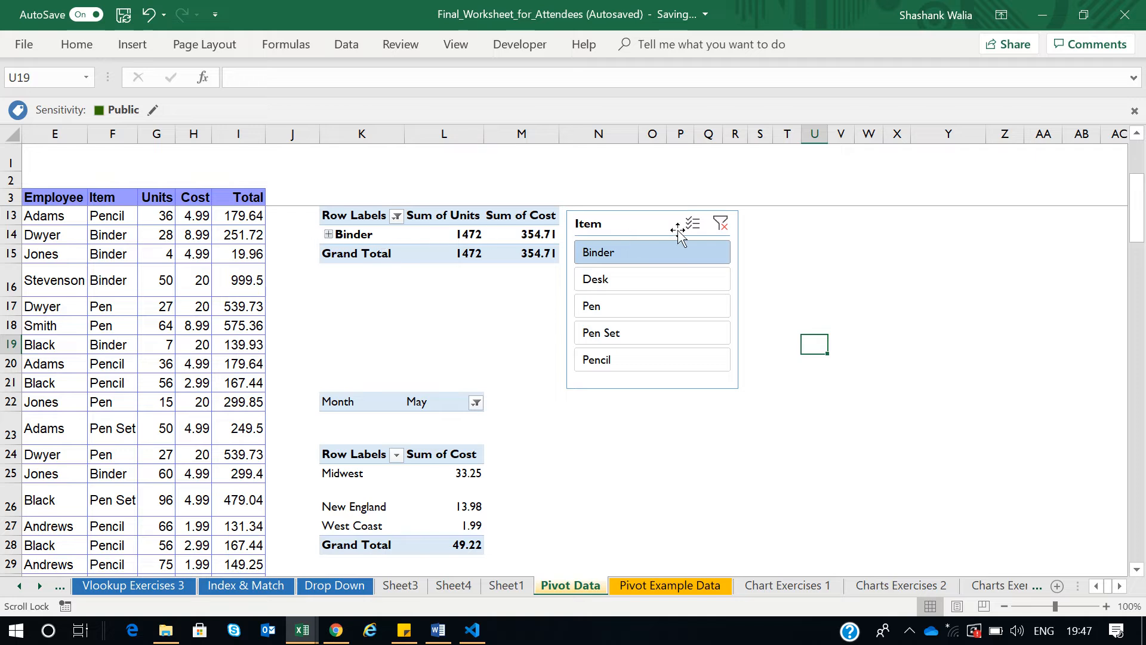
{"action": "left_click", "coordinate": [644, 277]}
{"action": "left_click", "coordinate": [623, 310]}
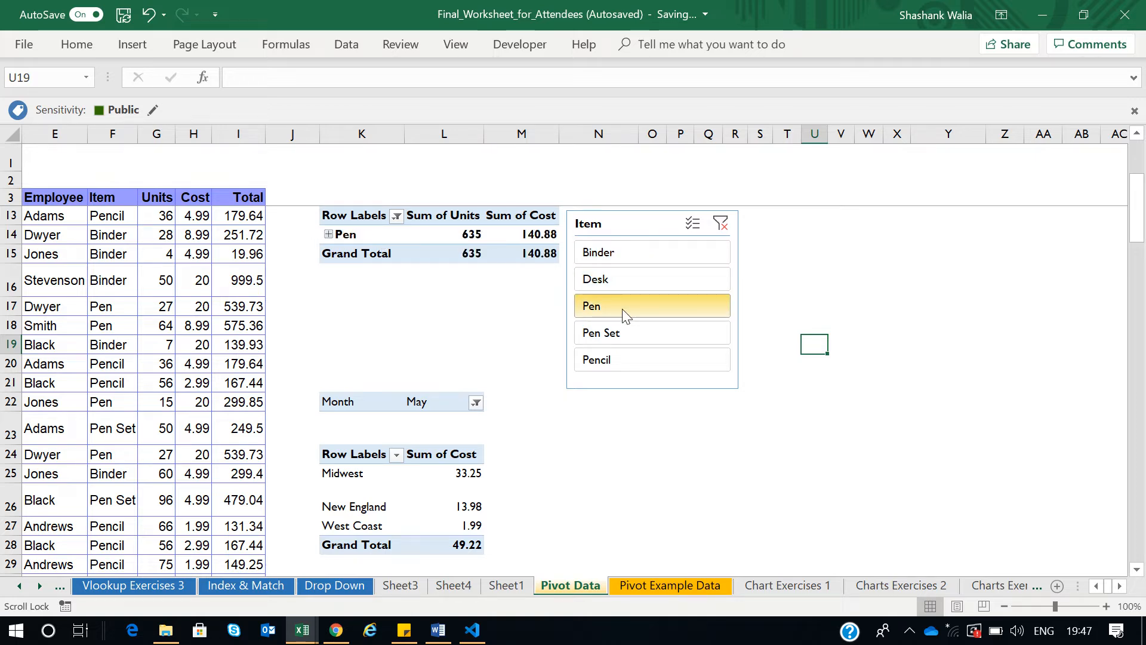
{"action": "left_click", "coordinate": [632, 331]}
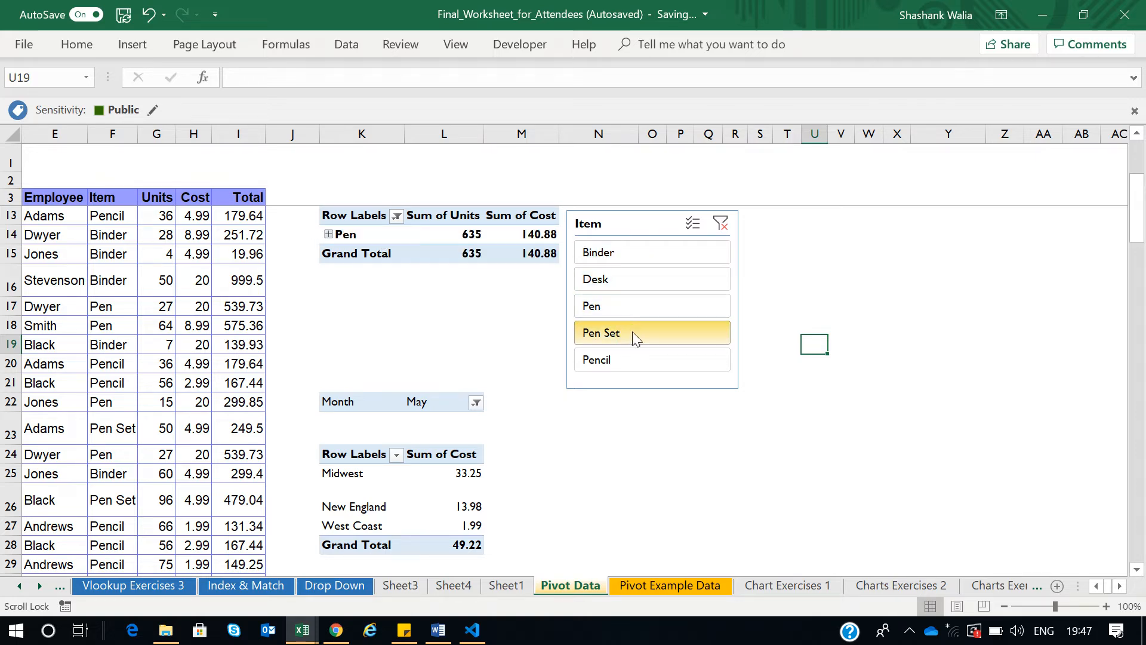
Step: Clear the Item slicer's filter and narrow the slicer to a width of about 3.18 cm
{"action": "left_click", "coordinate": [721, 223]}
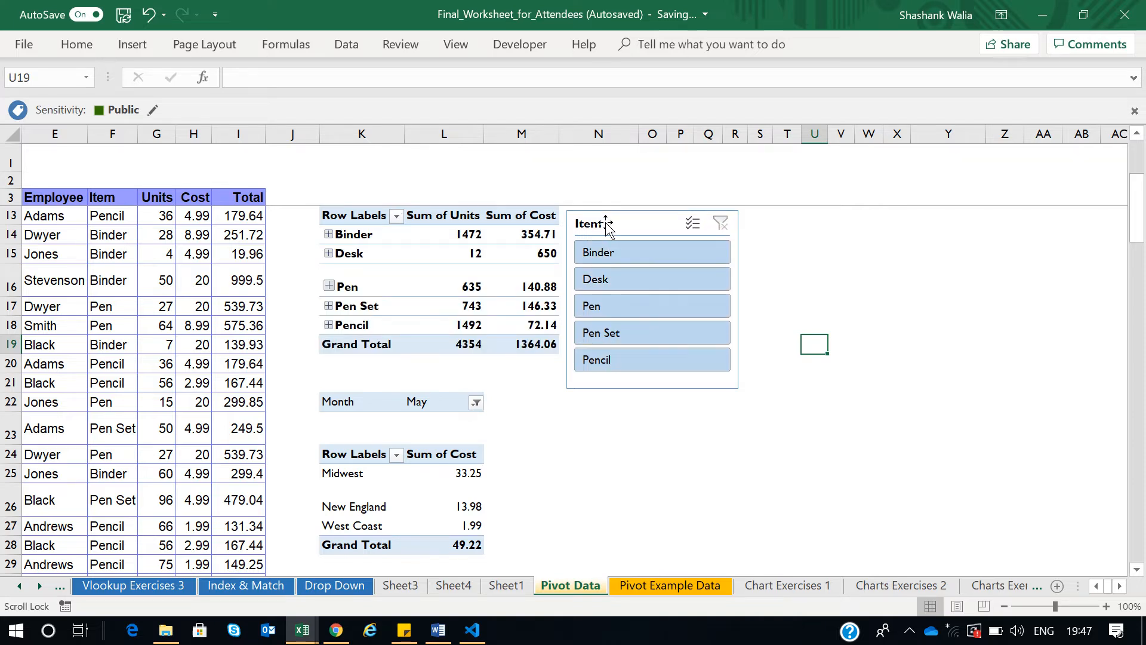
{"action": "left_click_drag", "start_coordinate": [621, 221], "coordinate": [619, 217]}
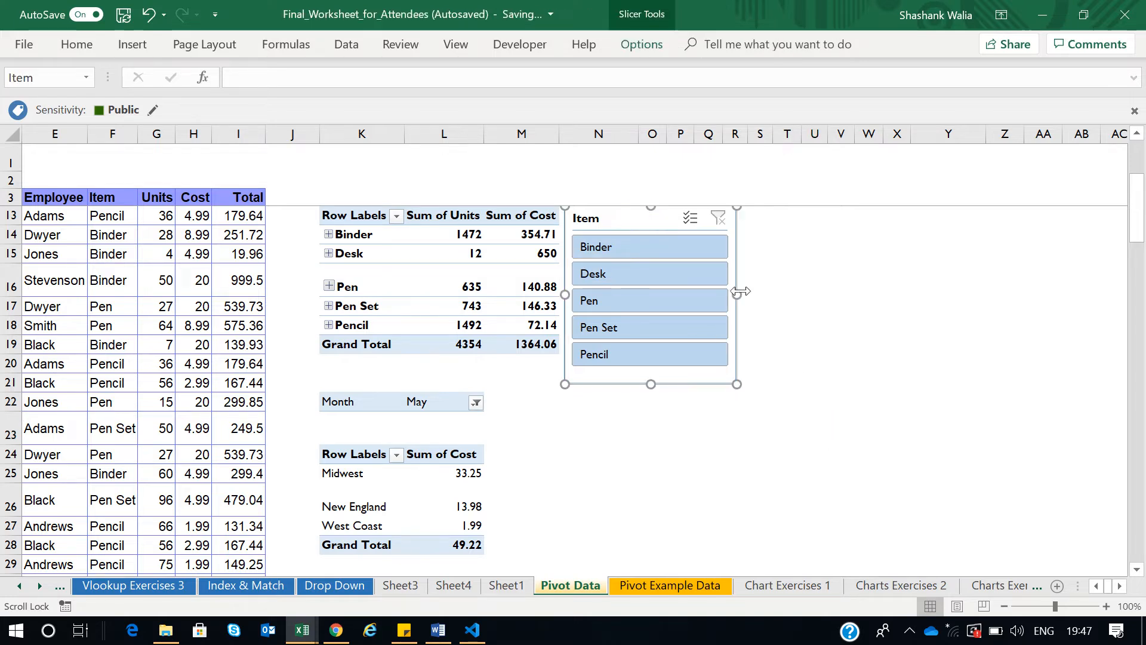
{"action": "left_click_drag", "start_coordinate": [740, 291], "coordinate": [672, 295]}
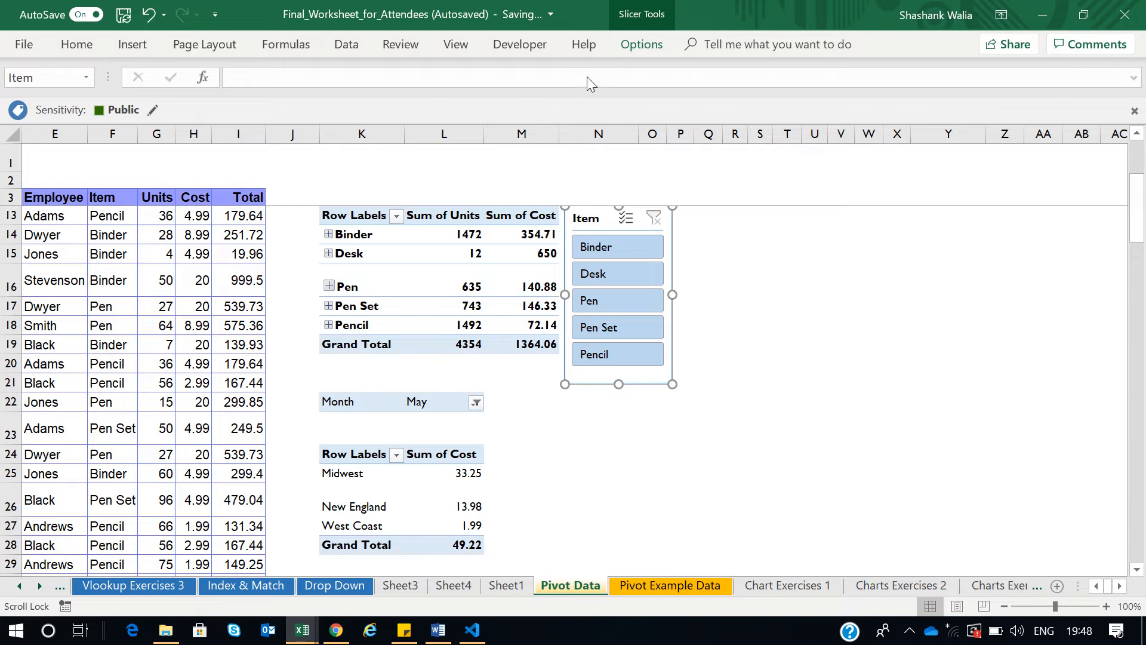
Step: Arrange the Item slicer's buttons in 3 columns and resize the slicer to about 7 cm wide and 2.65 cm high
{"action": "left_click", "coordinate": [633, 44]}
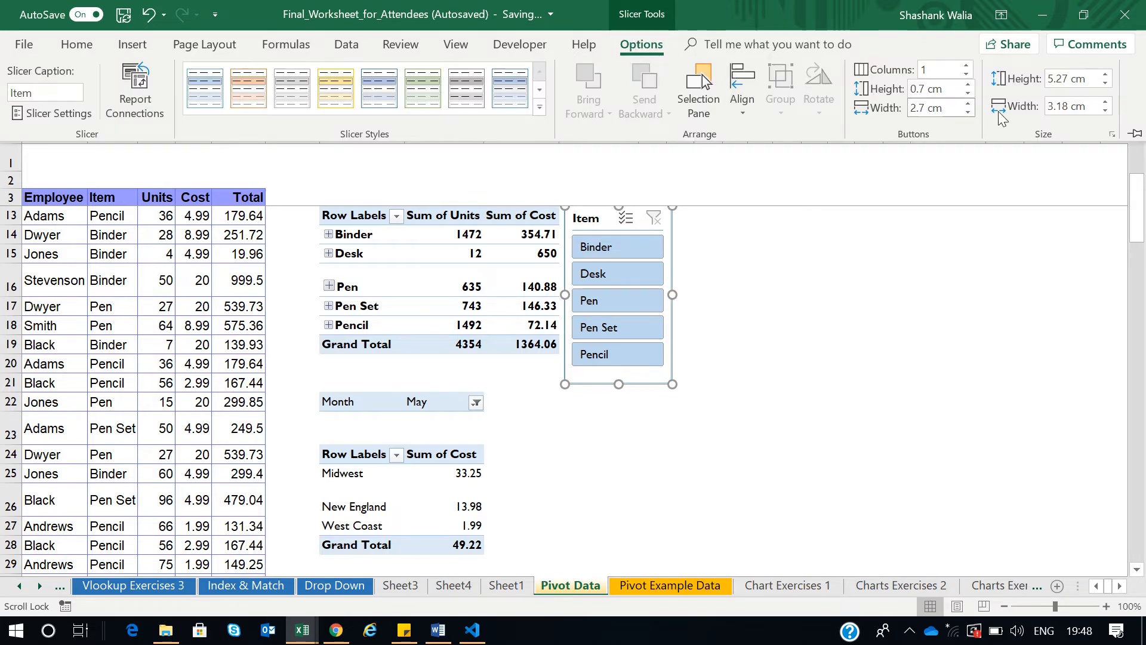
{"action": "left_click", "coordinate": [966, 66]}
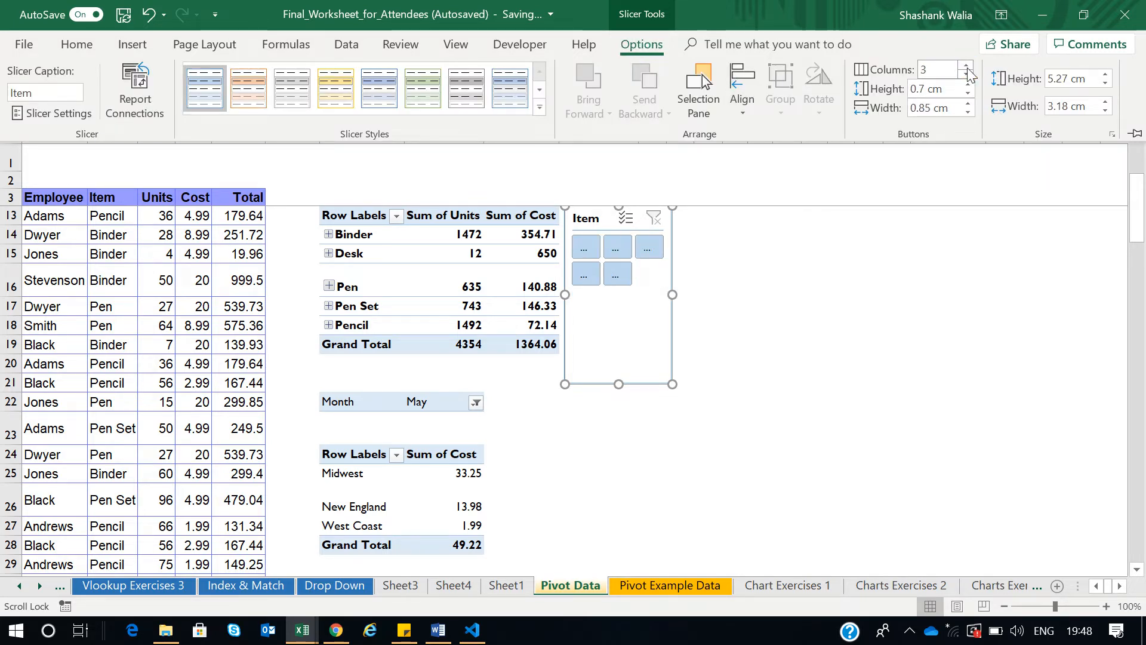
{"action": "left_click_drag", "start_coordinate": [670, 293], "coordinate": [801, 277]}
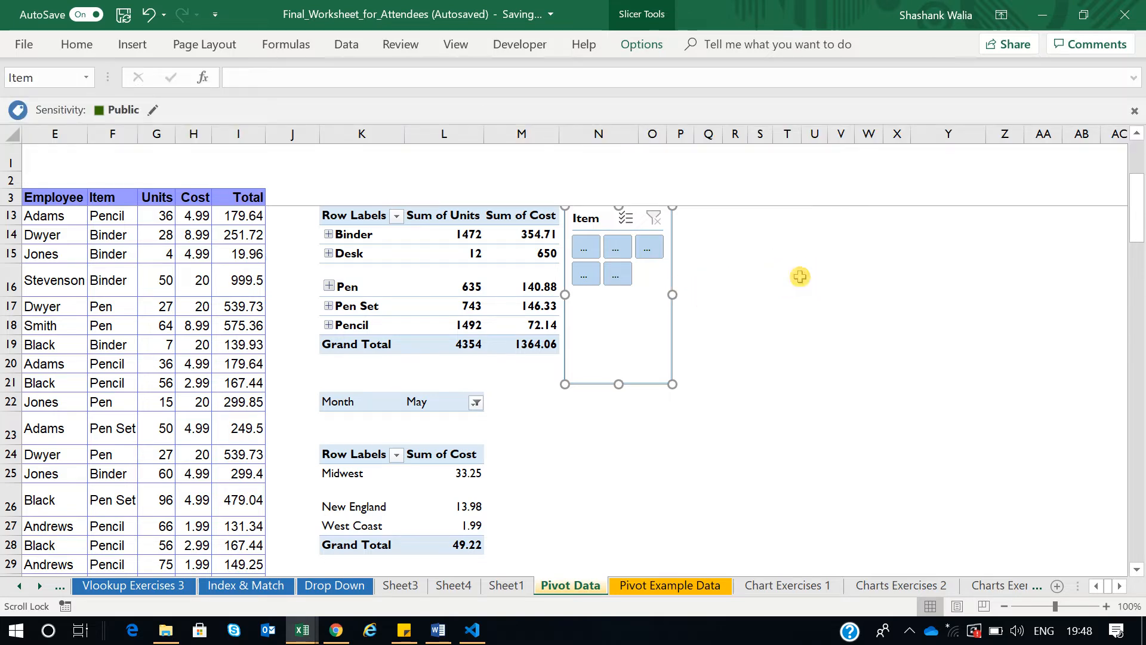
{"action": "left_click_drag", "start_coordinate": [672, 296], "coordinate": [801, 293]}
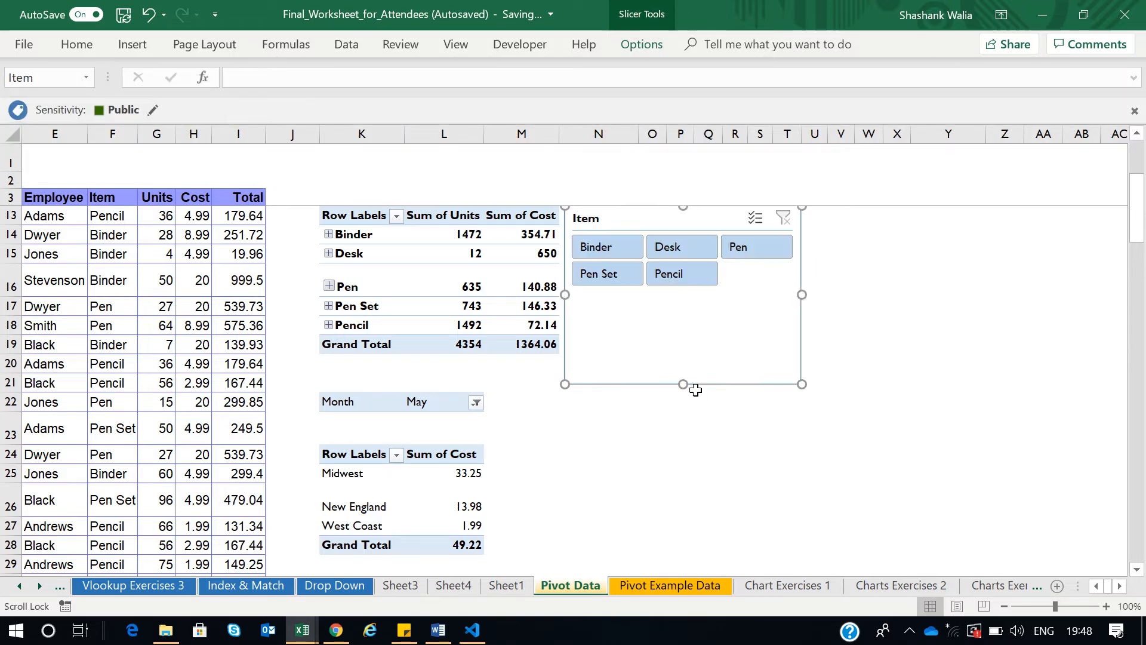
{"action": "left_click_drag", "start_coordinate": [684, 383], "coordinate": [681, 293]}
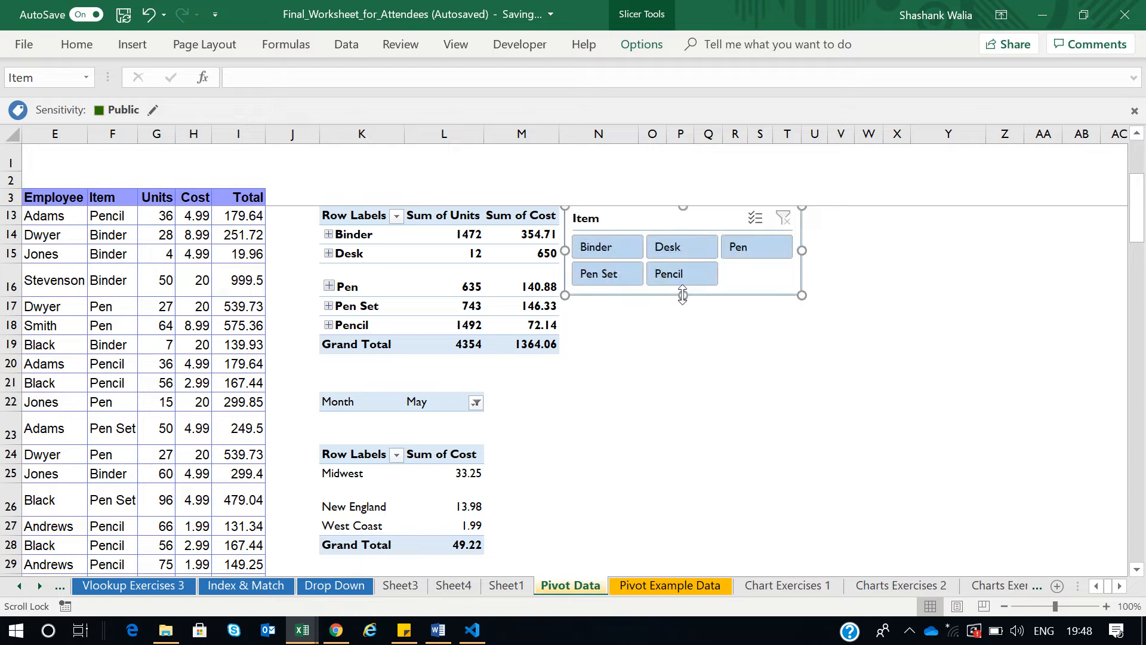
{"action": "left_click", "coordinate": [740, 362]}
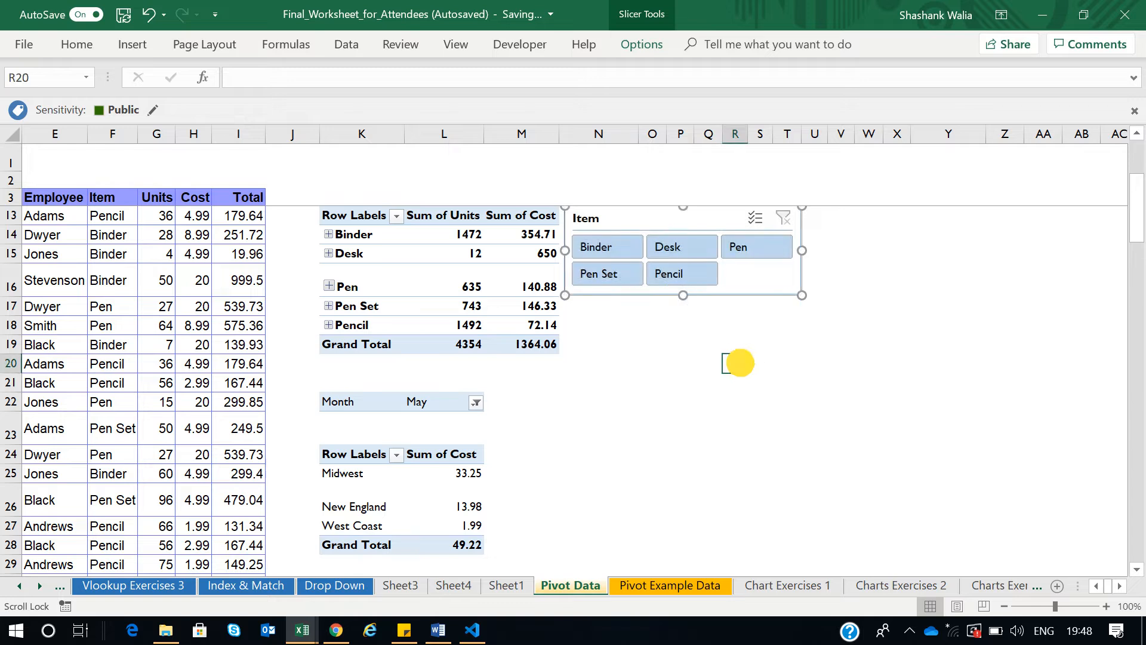
Step: Try the Item slicer with Pencil and Binder, clear its filter, and shift the slicer slightly away from the PivotTable
{"action": "left_click", "coordinate": [685, 276]}
{"action": "left_click", "coordinate": [597, 247]}
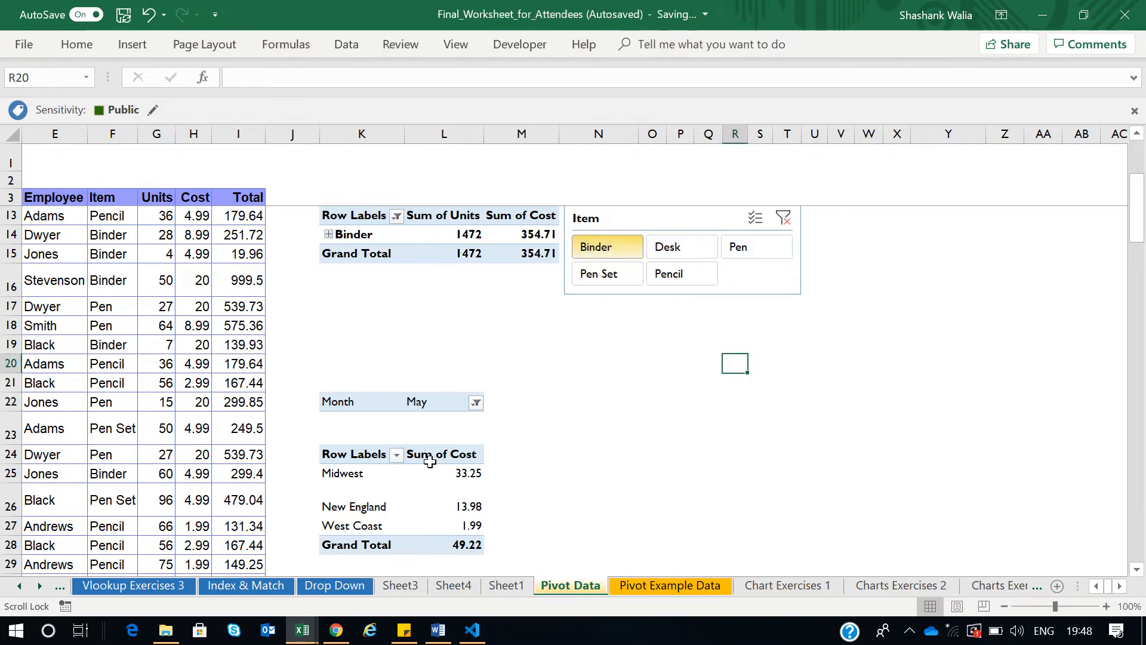
{"action": "left_click", "coordinate": [783, 218]}
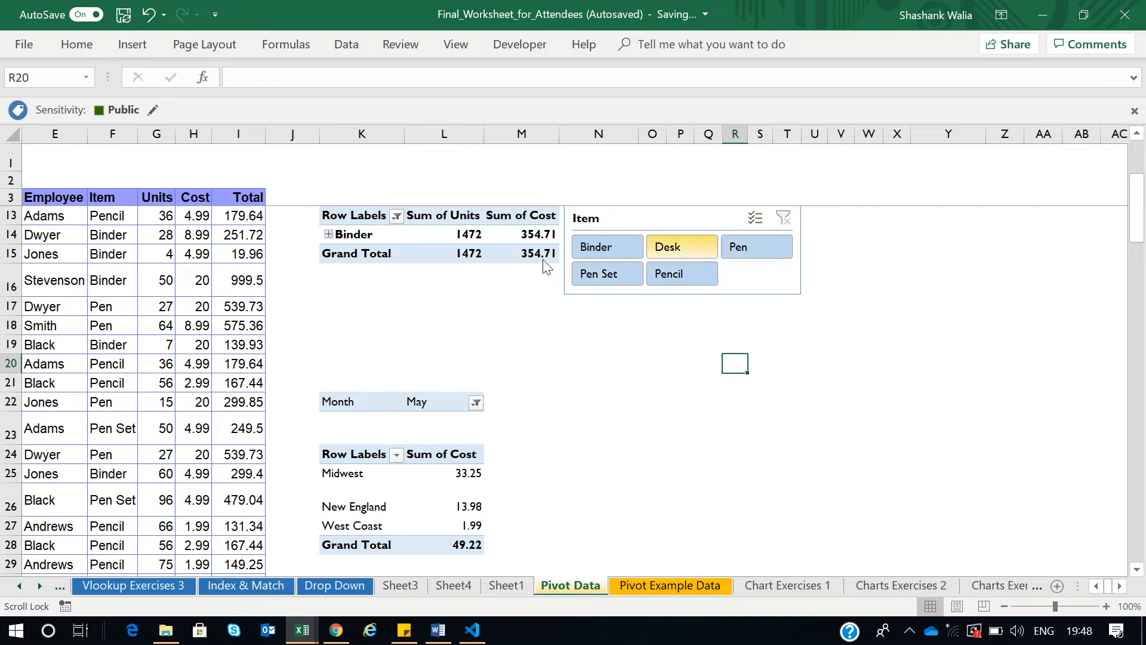
{"action": "left_click_drag", "start_coordinate": [652, 217], "coordinate": [663, 223]}
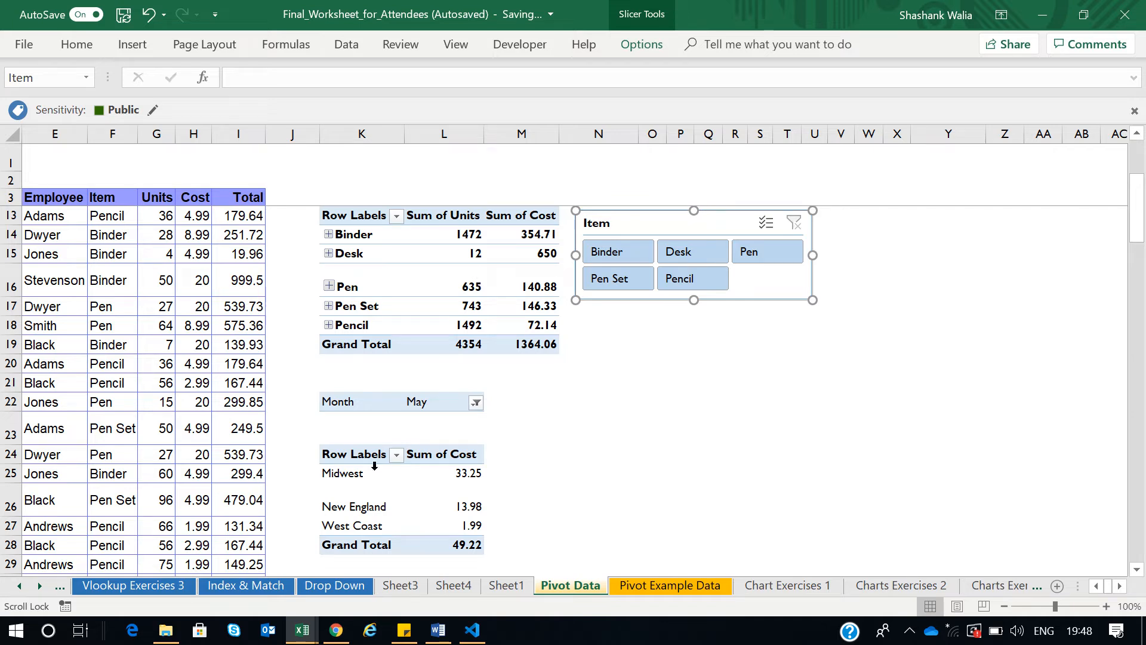
Step: Rename the PivotTable that summarizes units and cost by item as Itemswise
{"action": "left_click", "coordinate": [404, 270]}
{"action": "left_click", "coordinate": [421, 267]}
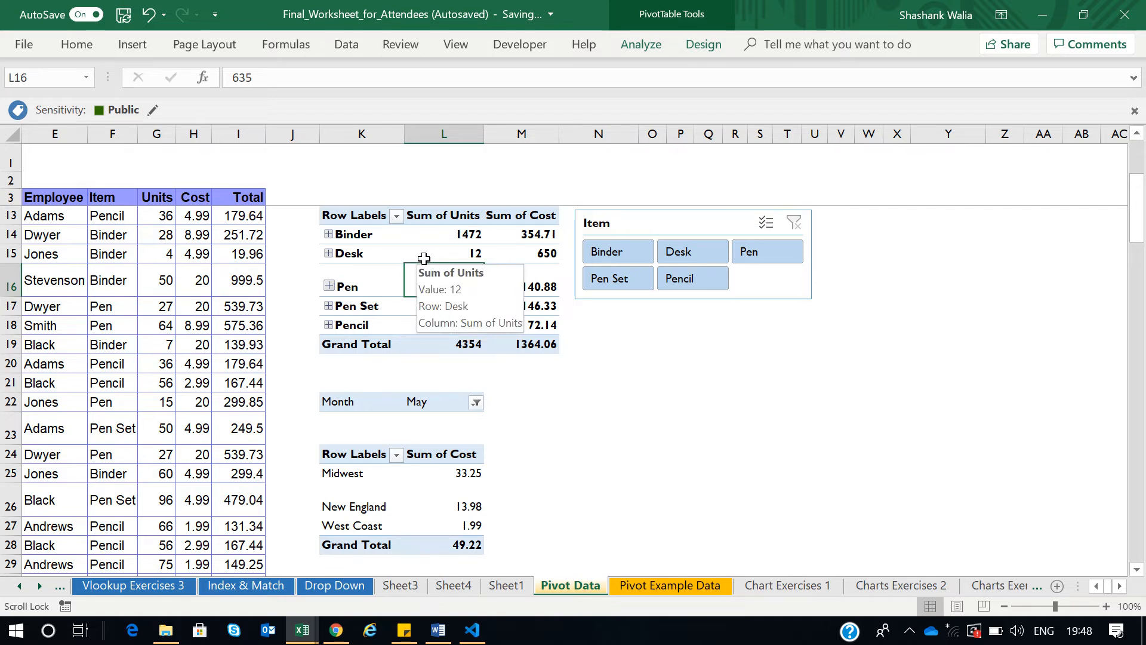
{"action": "left_click", "coordinate": [694, 48]}
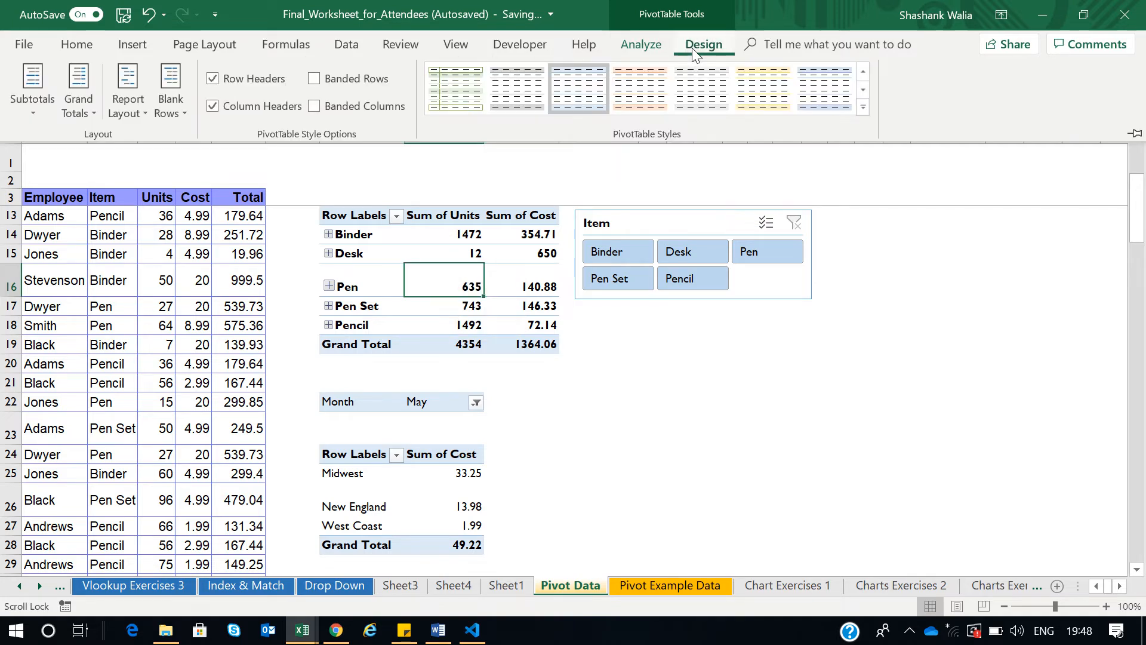
{"action": "left_click", "coordinate": [641, 48]}
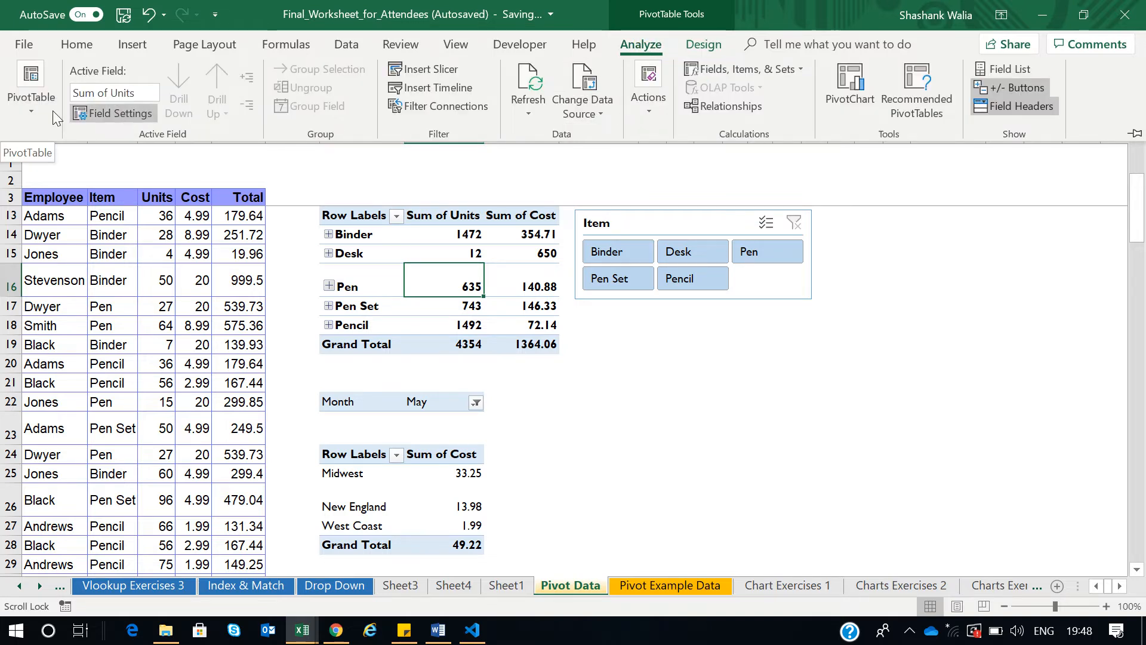
{"action": "left_click", "coordinate": [34, 117]}
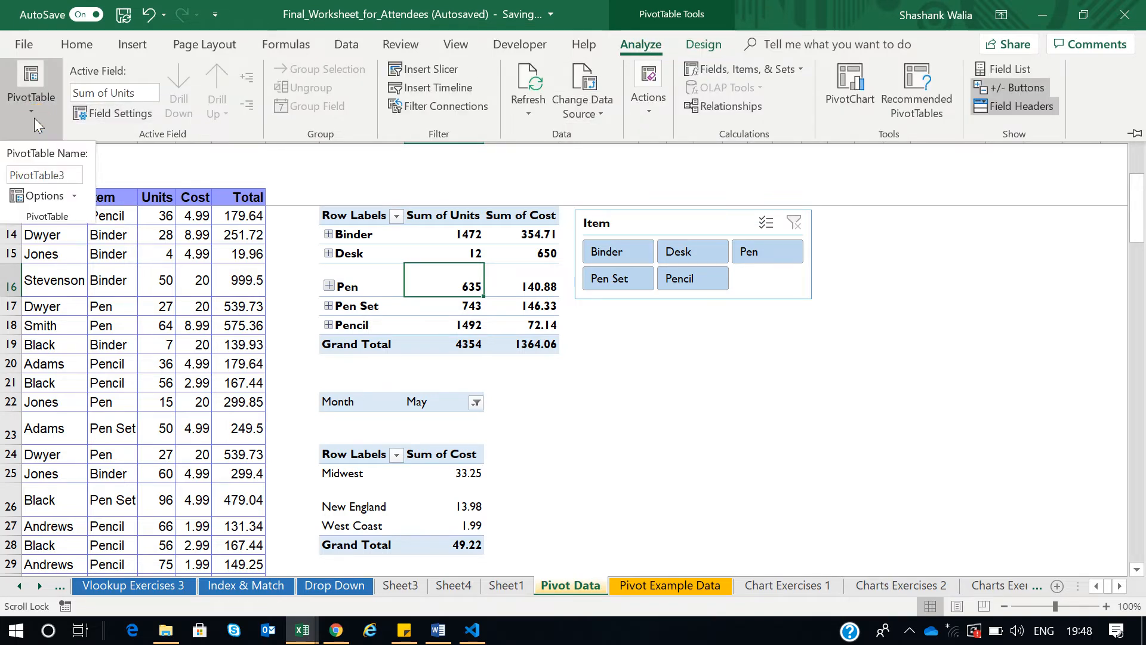
{"action": "left_click", "coordinate": [37, 175]}
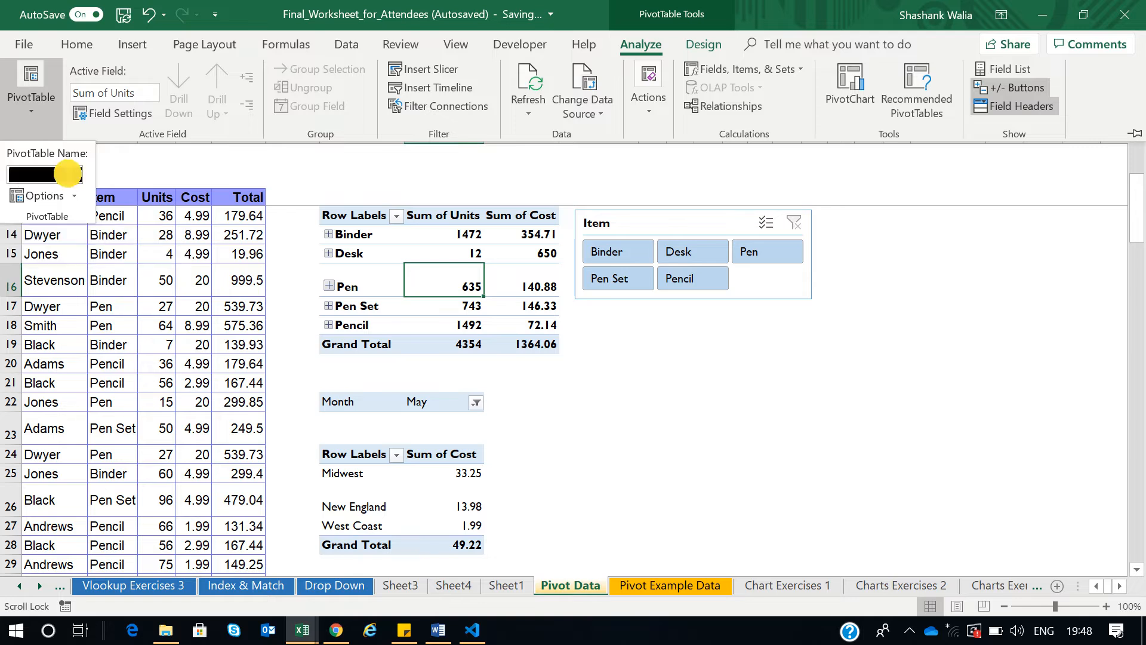
{"action": "type", "text": "It"}
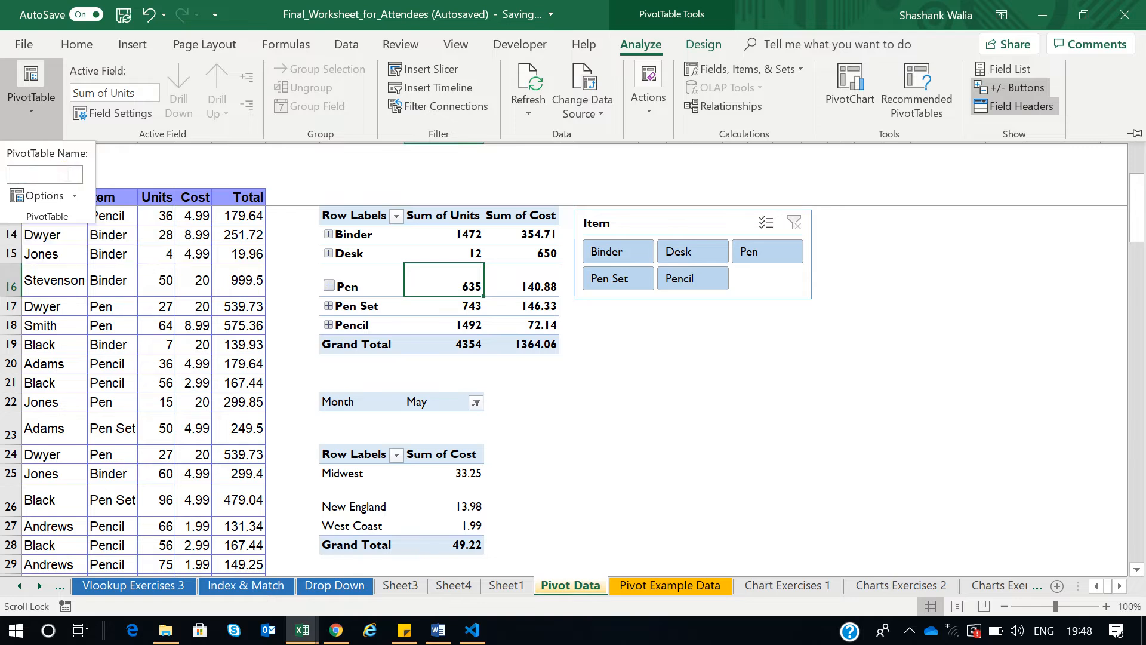
{"action": "type", "text": "emswis"}
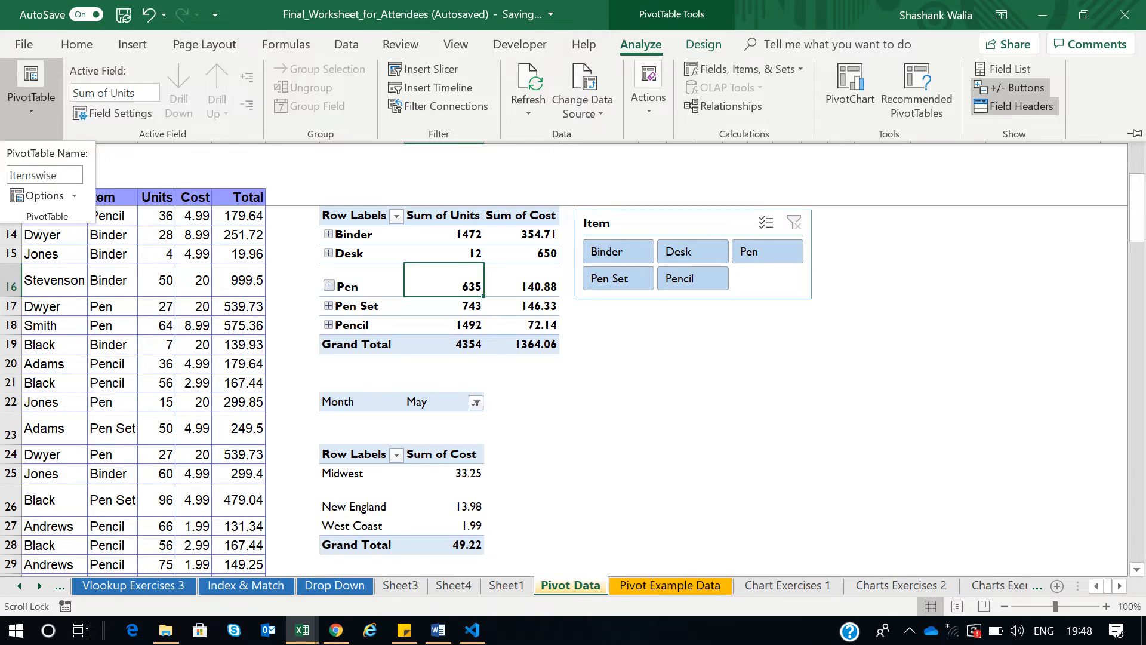
{"action": "type", "text": "e"}
{"action": "key", "text": "Return"}
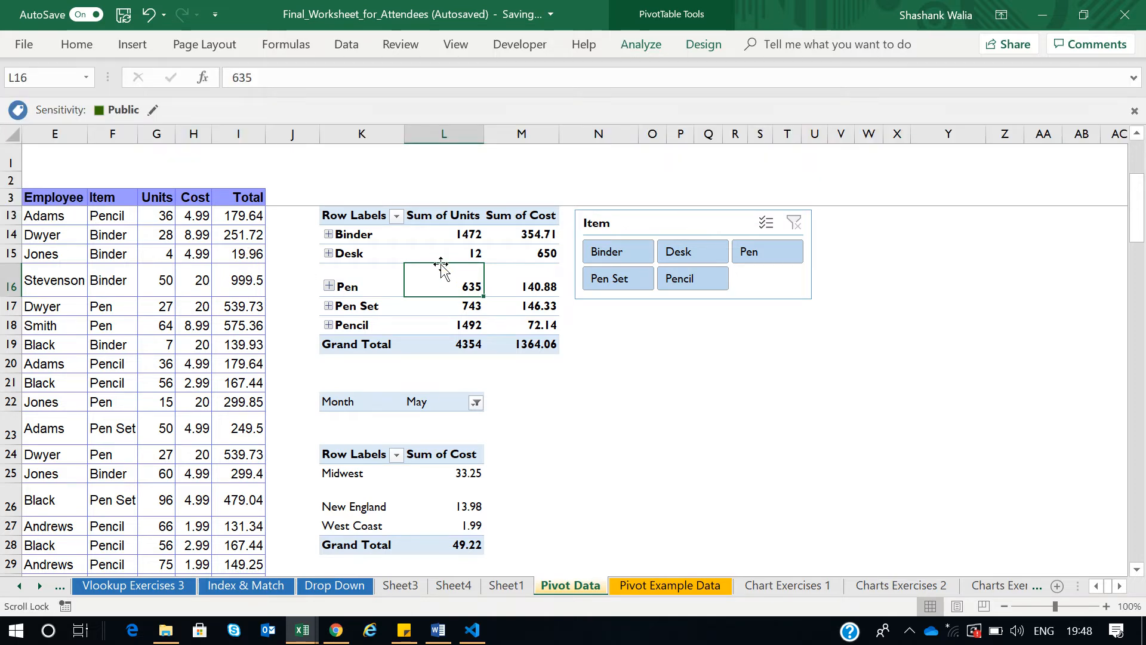
{"action": "left_click", "coordinate": [640, 45]}
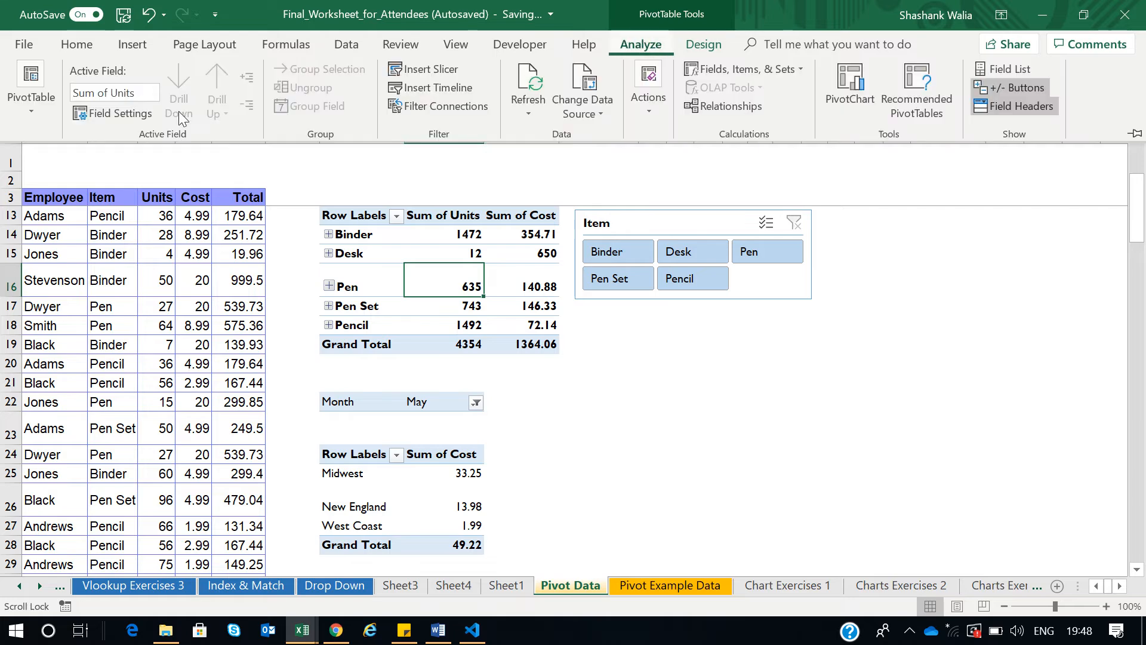
{"action": "left_click", "coordinate": [16, 117]}
{"action": "left_click", "coordinate": [614, 392]}
Step: Rename the PivotTable that sums cost by region under the Month filter as Regionwise
{"action": "left_click", "coordinate": [424, 473]}
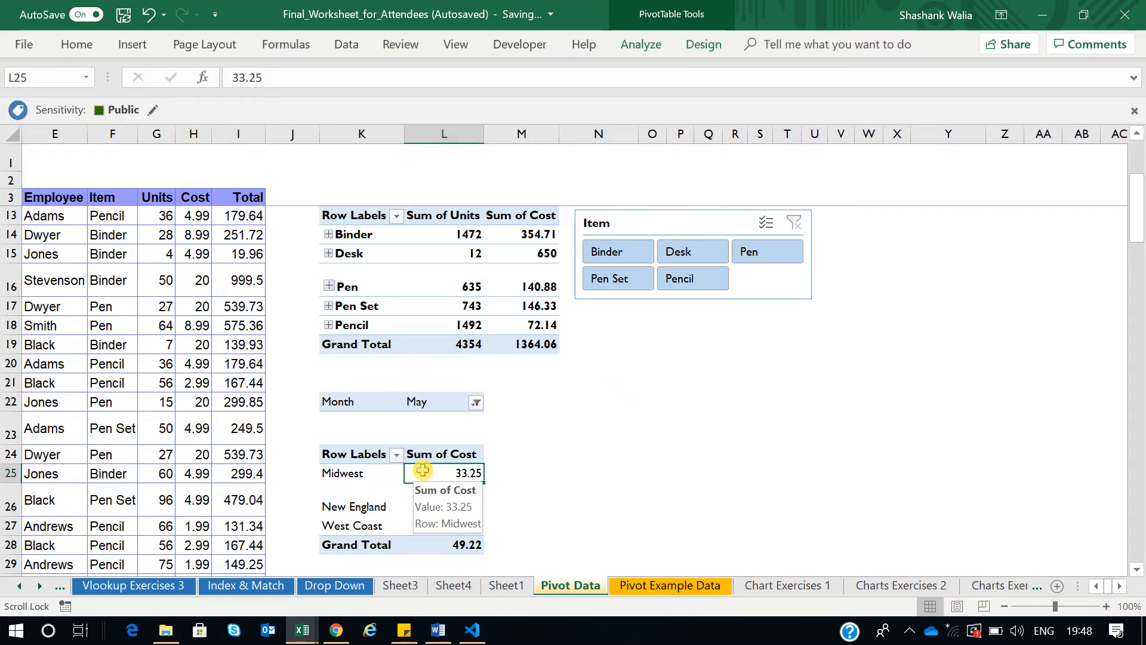
{"action": "left_click", "coordinate": [639, 44]}
{"action": "left_click", "coordinate": [32, 120]}
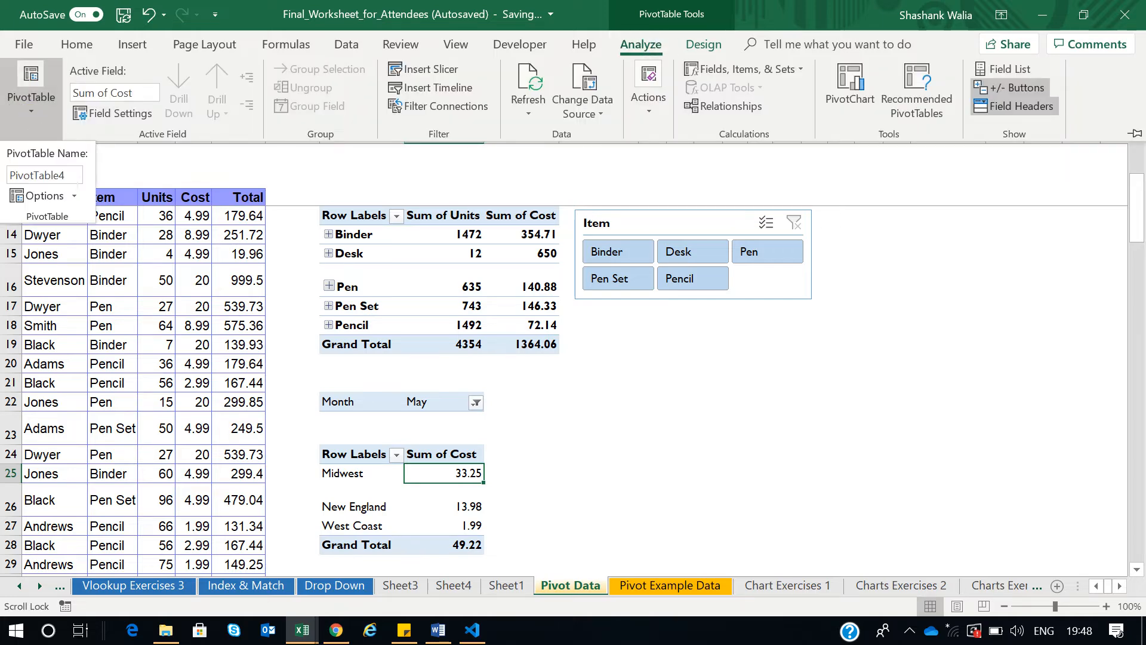
{"action": "double_click", "coordinate": [36, 175]}
{"action": "type", "text": "Reg"}
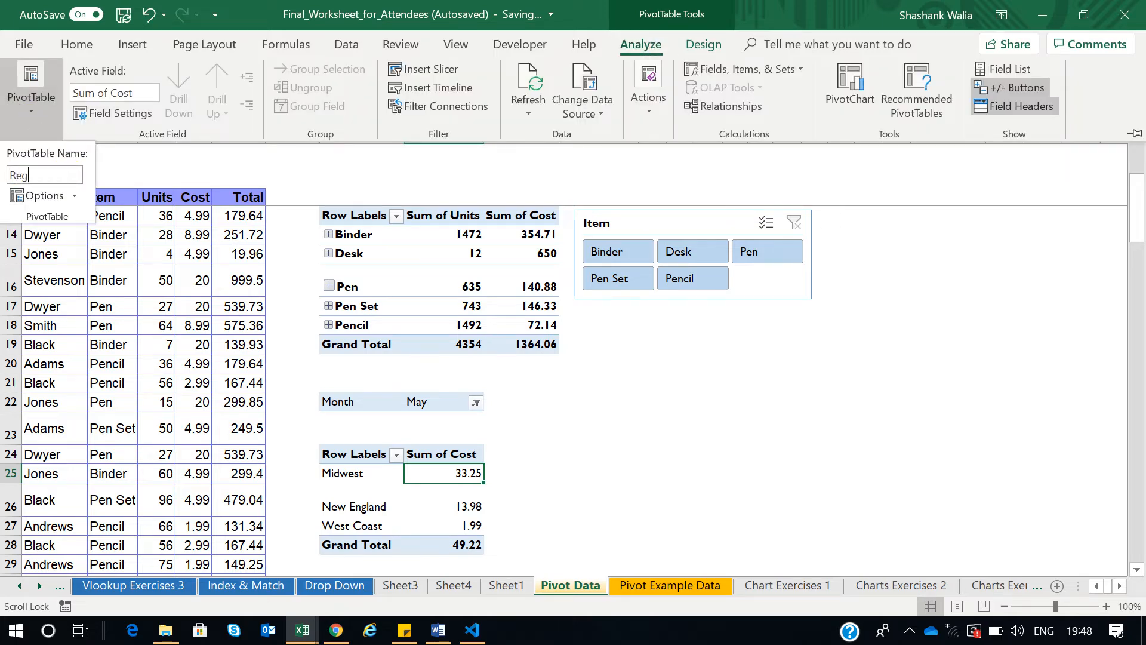
{"action": "type", "text": "ionwise"}
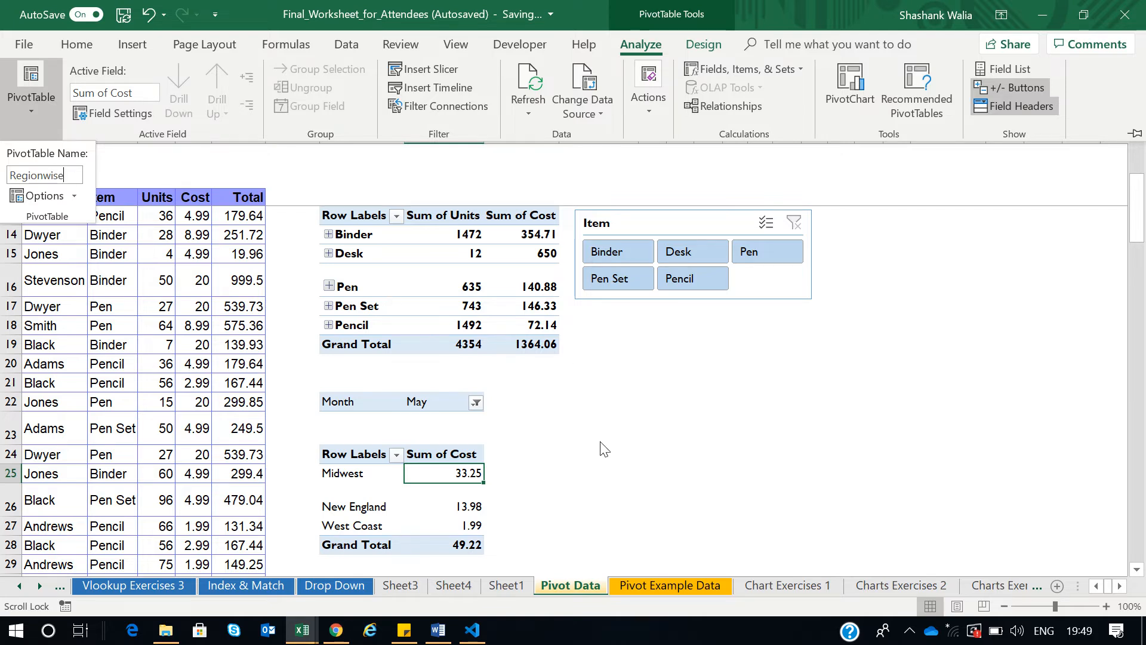
{"action": "key", "text": "Return"}
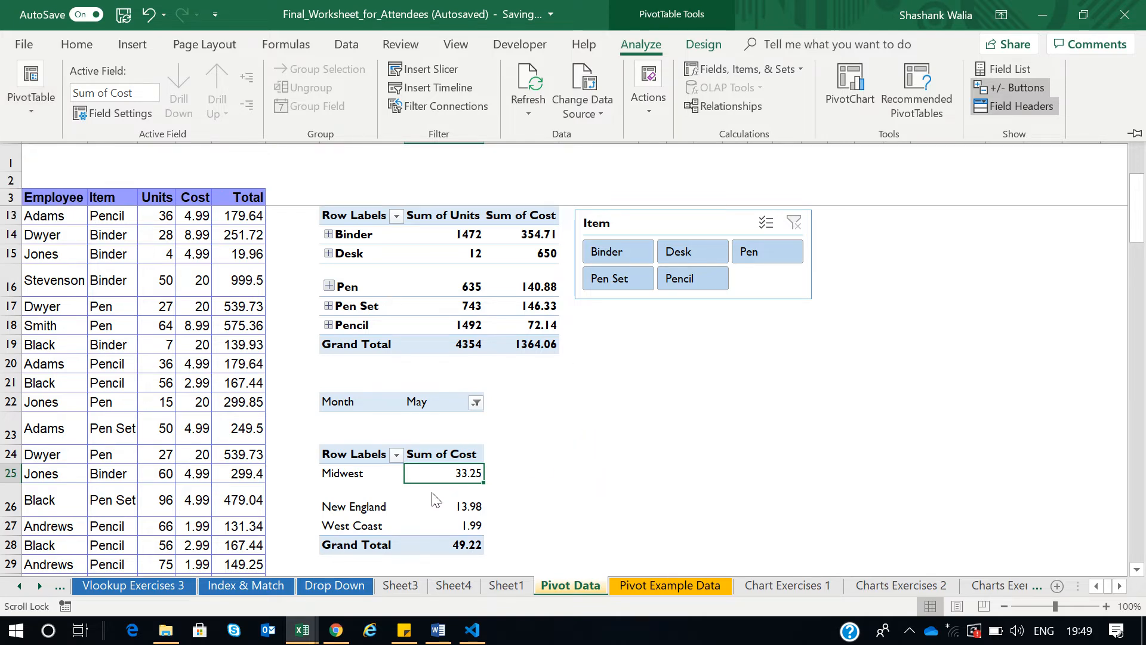
Step: Connect the Item slicer to the Regionwise PivotTable as well, through its report connections
{"action": "left_click", "coordinate": [637, 225]}
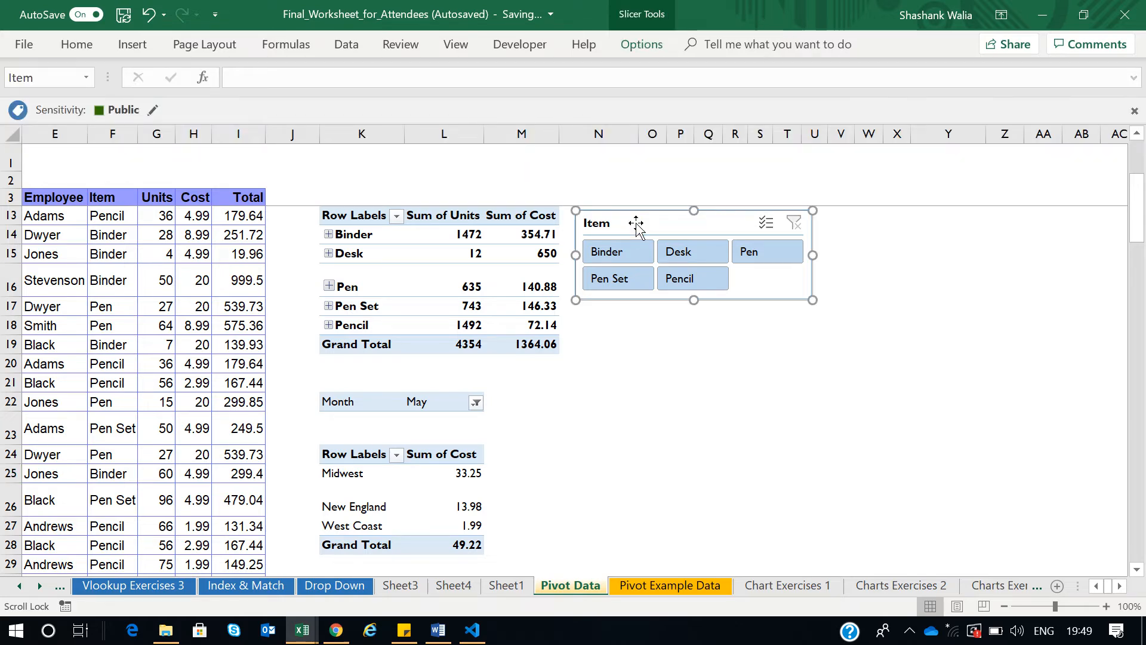
{"action": "left_click", "coordinate": [642, 45]}
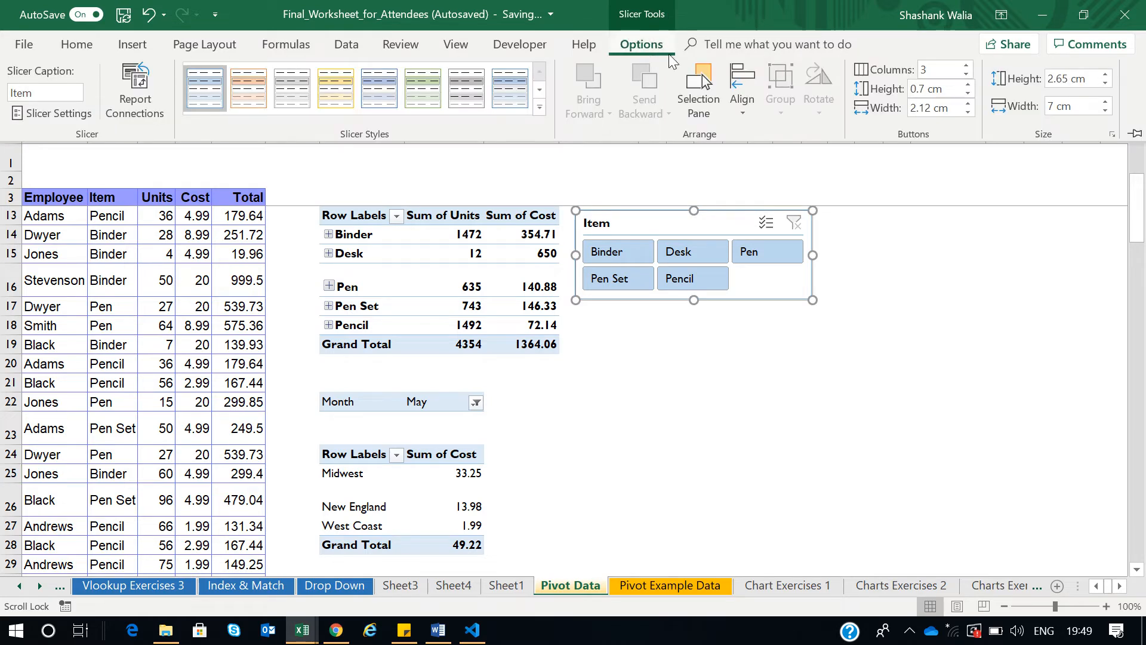
{"action": "left_click", "coordinate": [135, 90]}
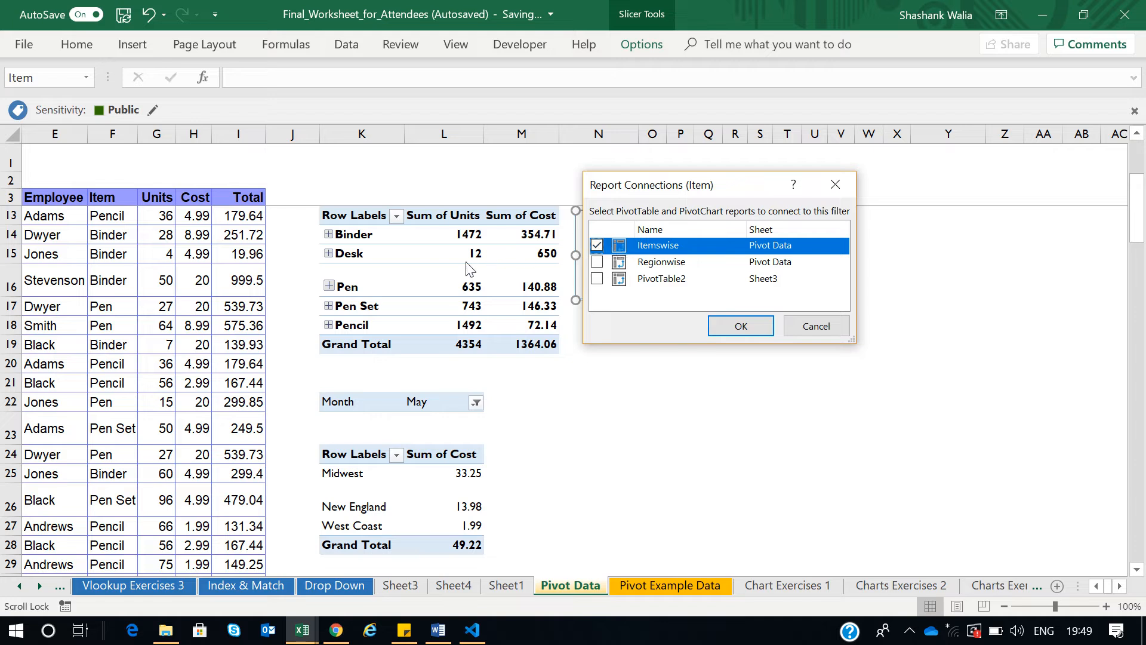
{"action": "left_click", "coordinate": [597, 263]}
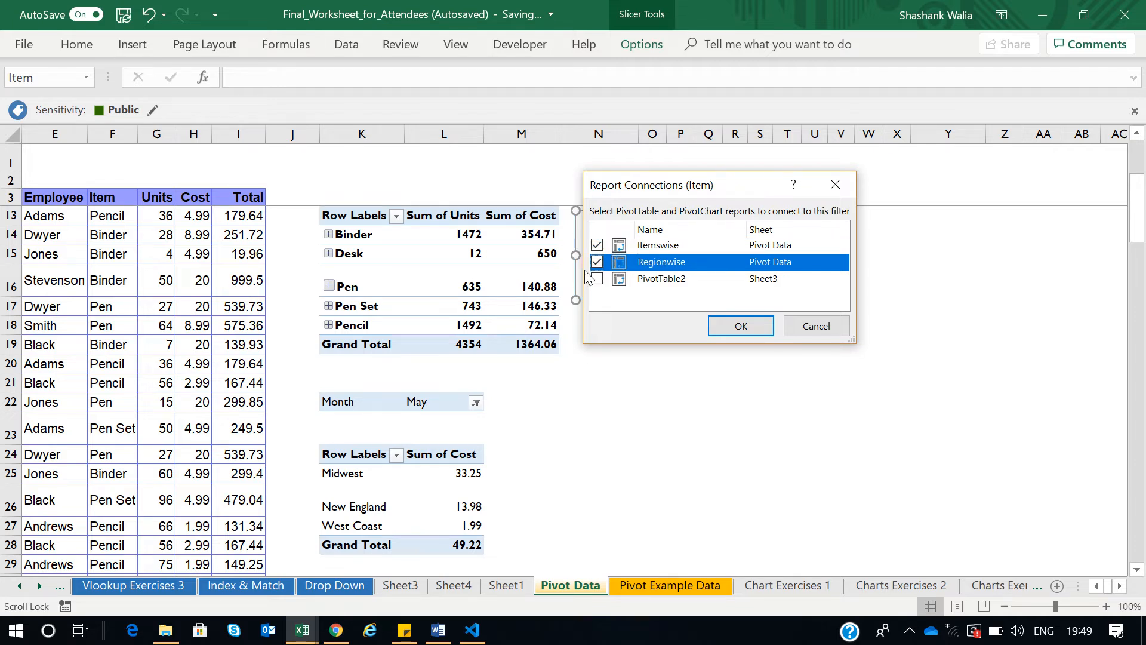
{"action": "left_click", "coordinate": [741, 326]}
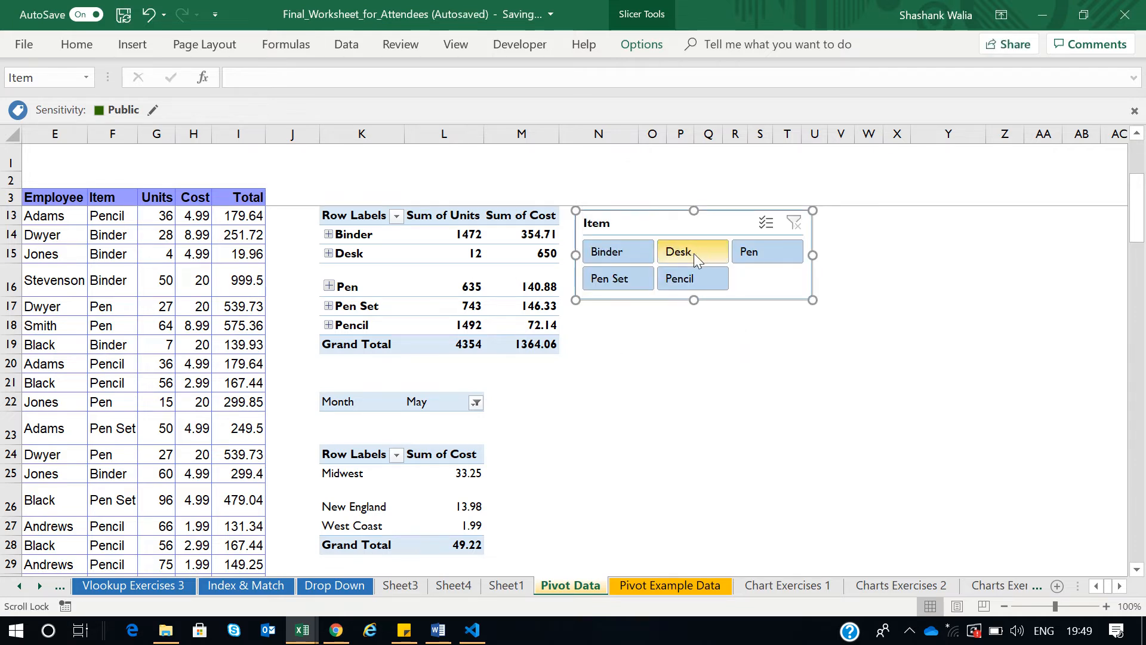
Step: Filter both connected PivotTables with the Item slicer by Desk, Binder and Pen Set, one at a time
{"action": "left_click", "coordinate": [692, 253]}
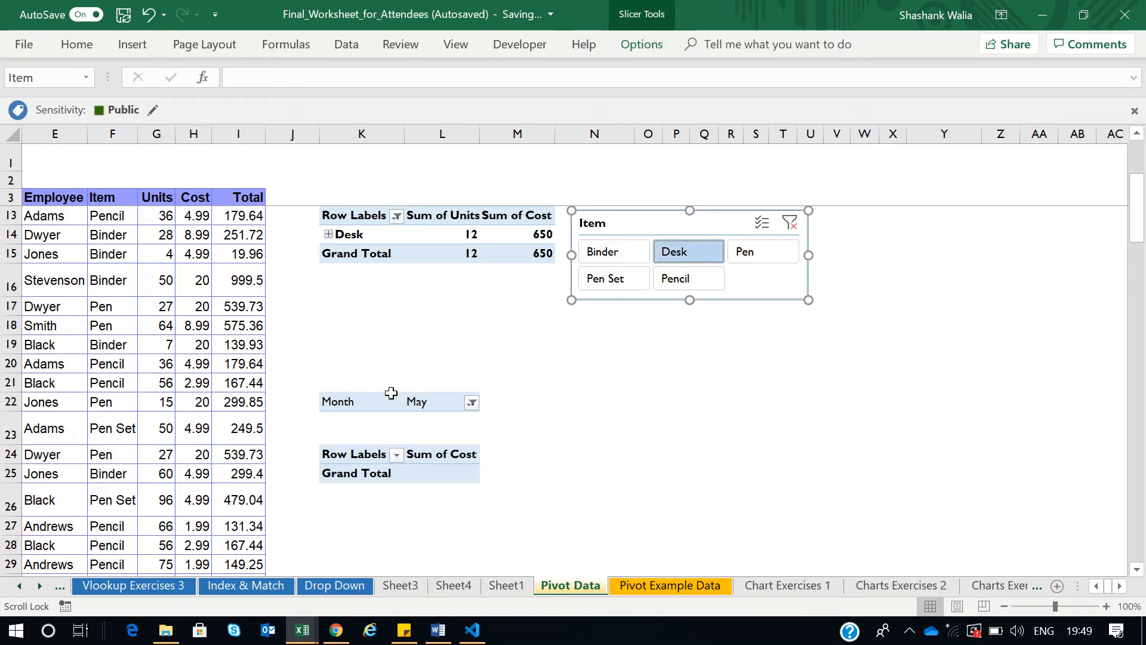
{"action": "left_click", "coordinate": [615, 253]}
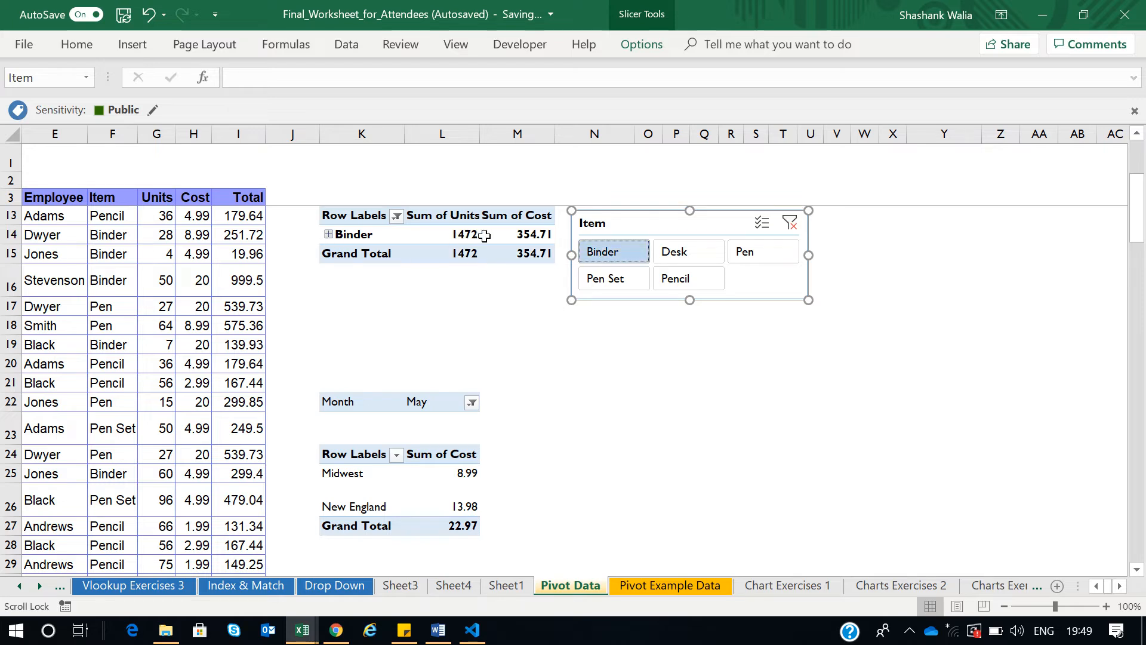
{"action": "mouse_move", "coordinate": [484, 236]}
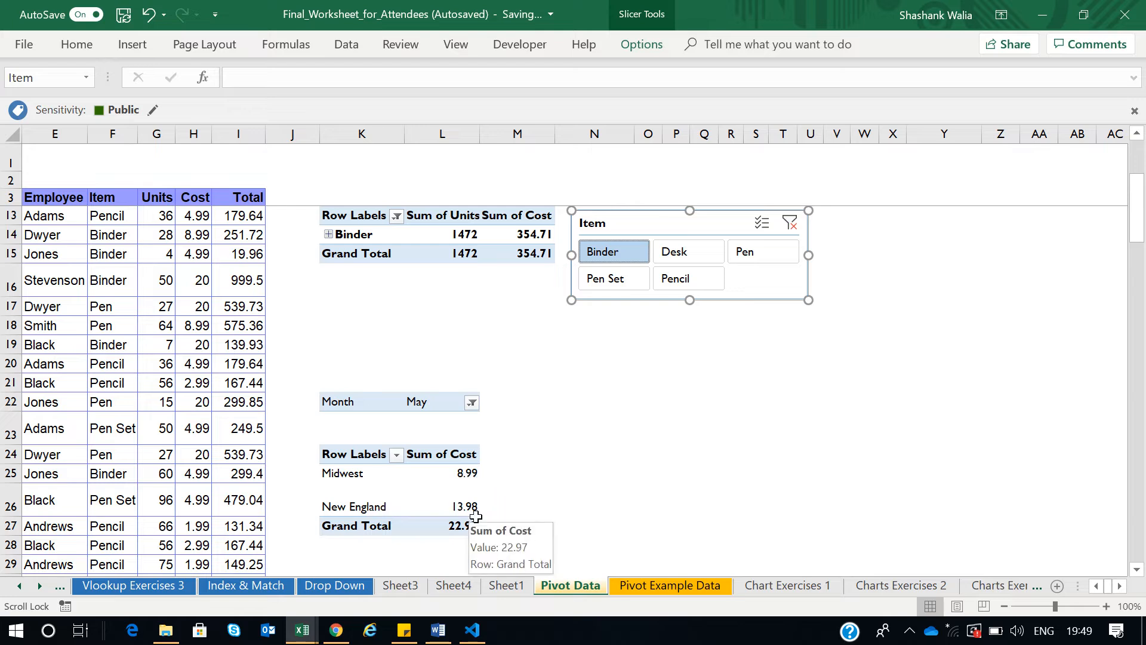
{"action": "left_click", "coordinate": [598, 287]}
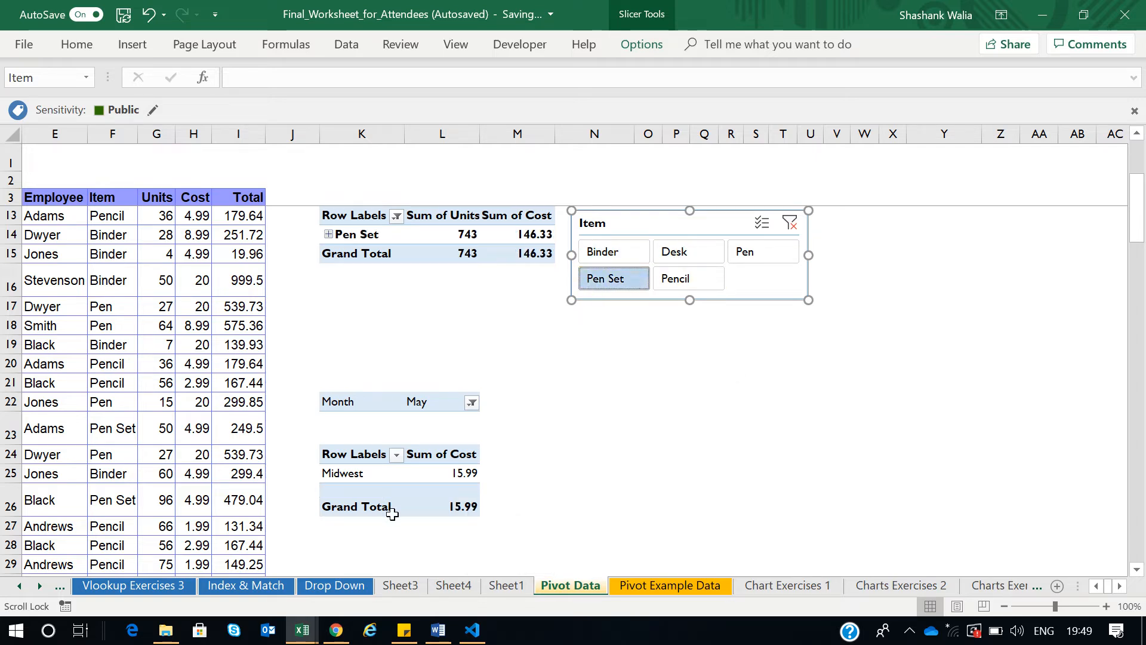
Step: Show the field list for the Regionwise PivotTable and add Item to its values as a count
{"action": "left_click", "coordinate": [390, 474]}
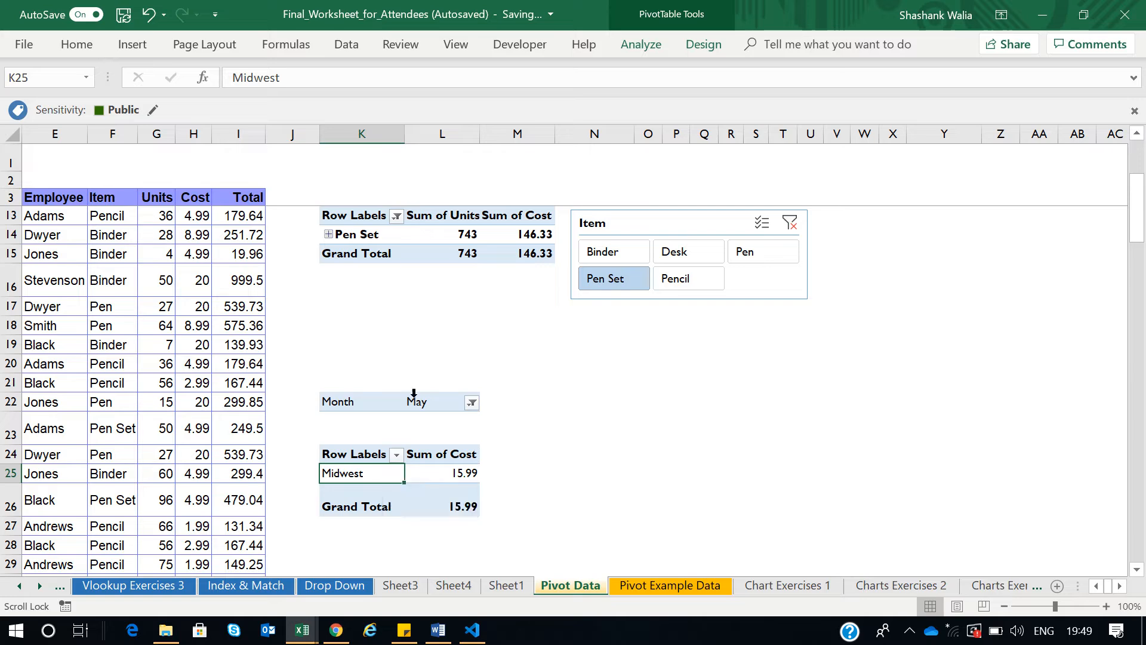
{"action": "left_click", "coordinate": [640, 44]}
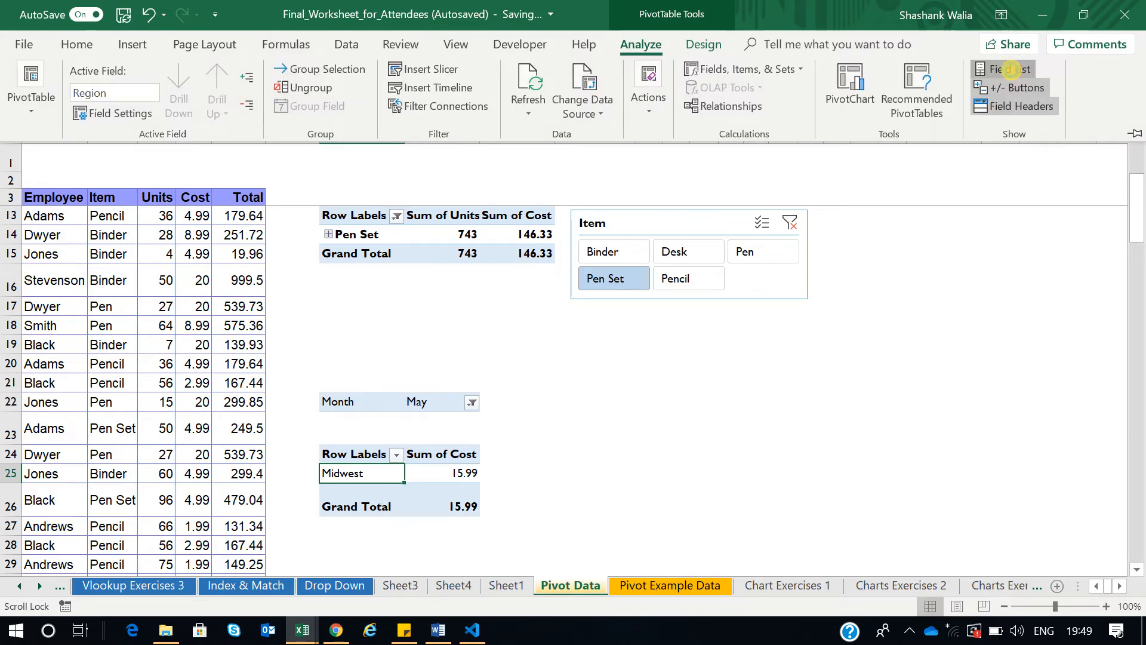
{"action": "left_click", "coordinate": [1008, 71]}
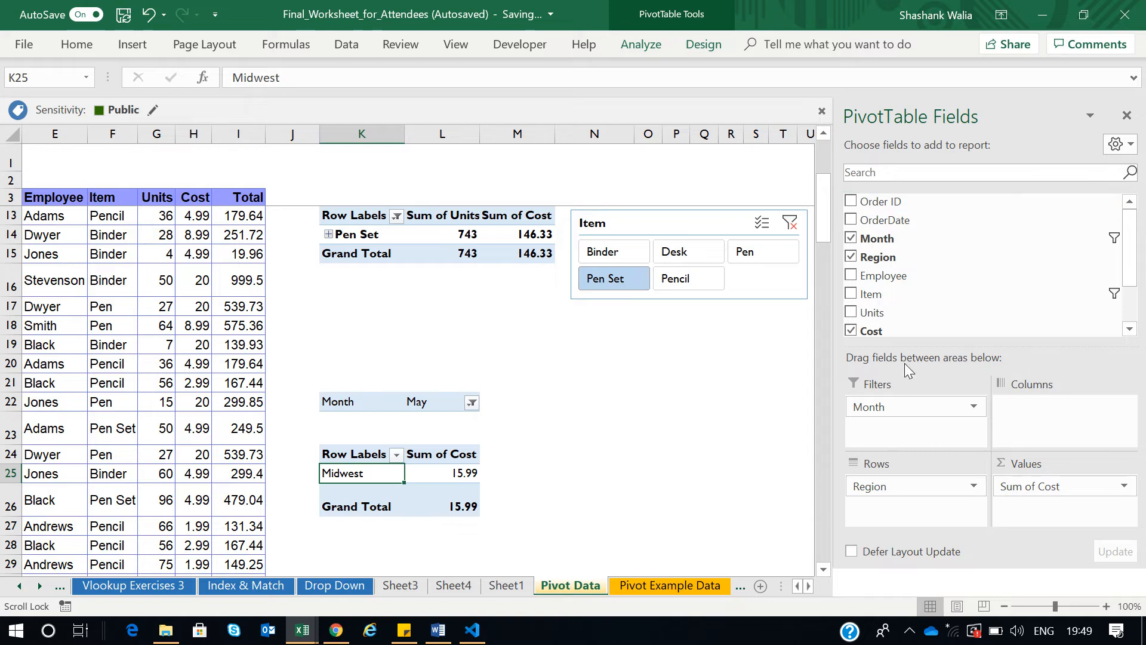
{"action": "mouse_move", "coordinate": [922, 312]}
{"action": "left_mouse_down"}
{"action": "mouse_move", "coordinate": [1055, 531]}
{"action": "mouse_move", "coordinate": [1038, 511]}
{"action": "left_mouse_up"}
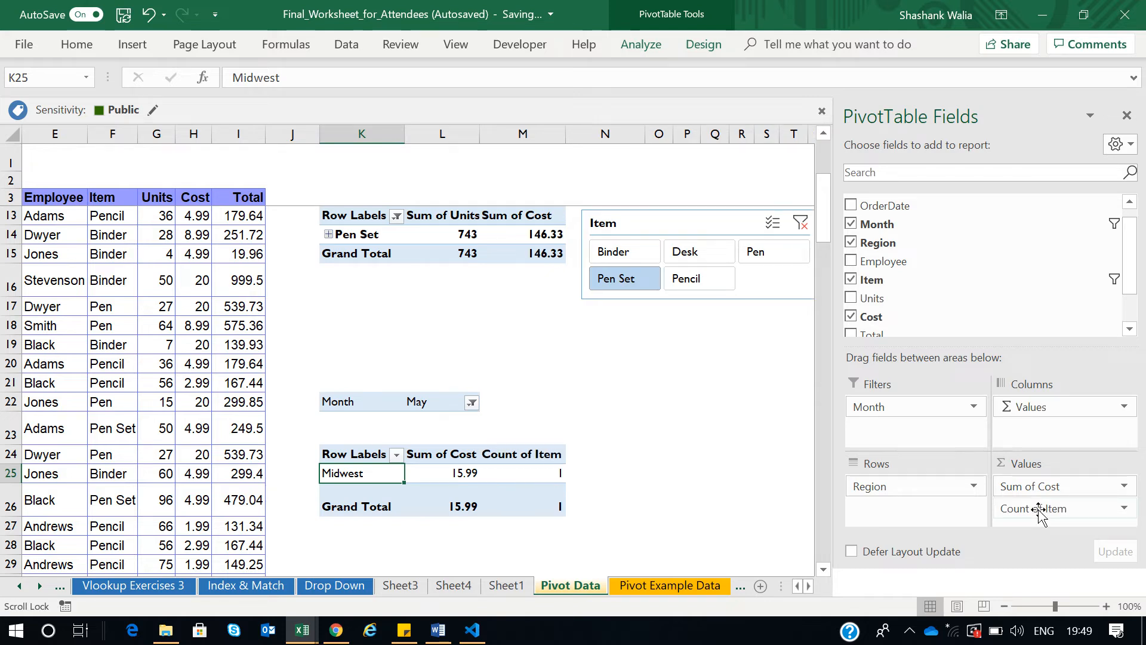
Step: Add Employee as a column field of the Regionwise PivotTable and close the field list
{"action": "scroll", "coordinate": [969, 275], "scroll_direction": "up", "scroll_amount": 1}
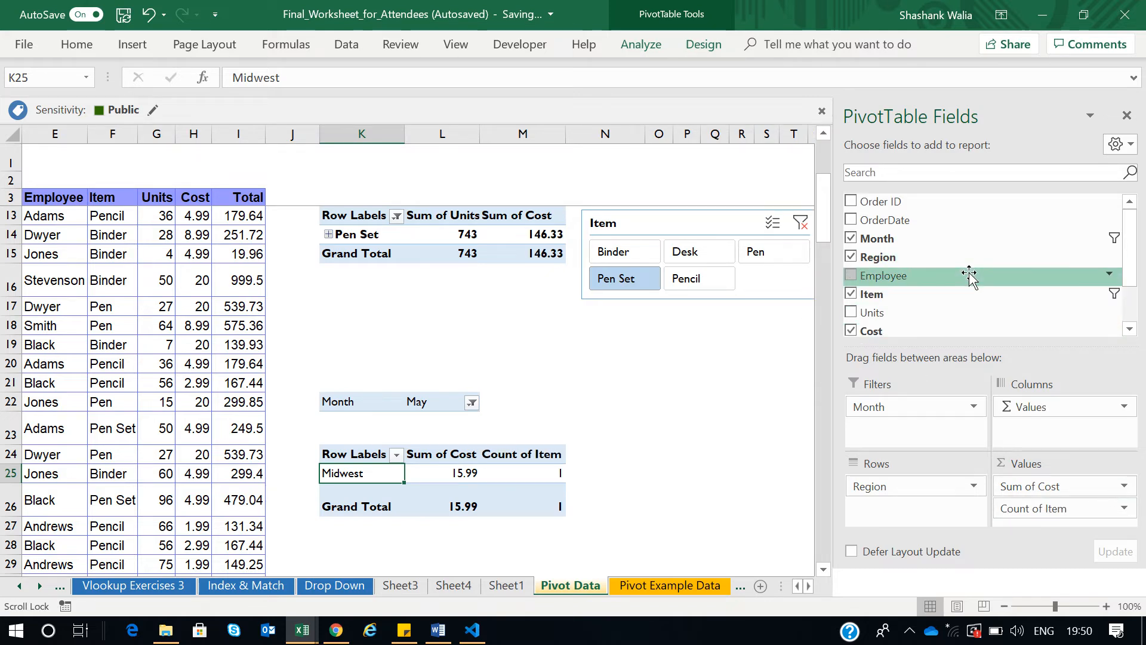
{"action": "scroll", "coordinate": [941, 294], "scroll_direction": "down", "scroll_amount": 1}
{"action": "scroll", "coordinate": [941, 294], "scroll_direction": "up", "scroll_amount": 1}
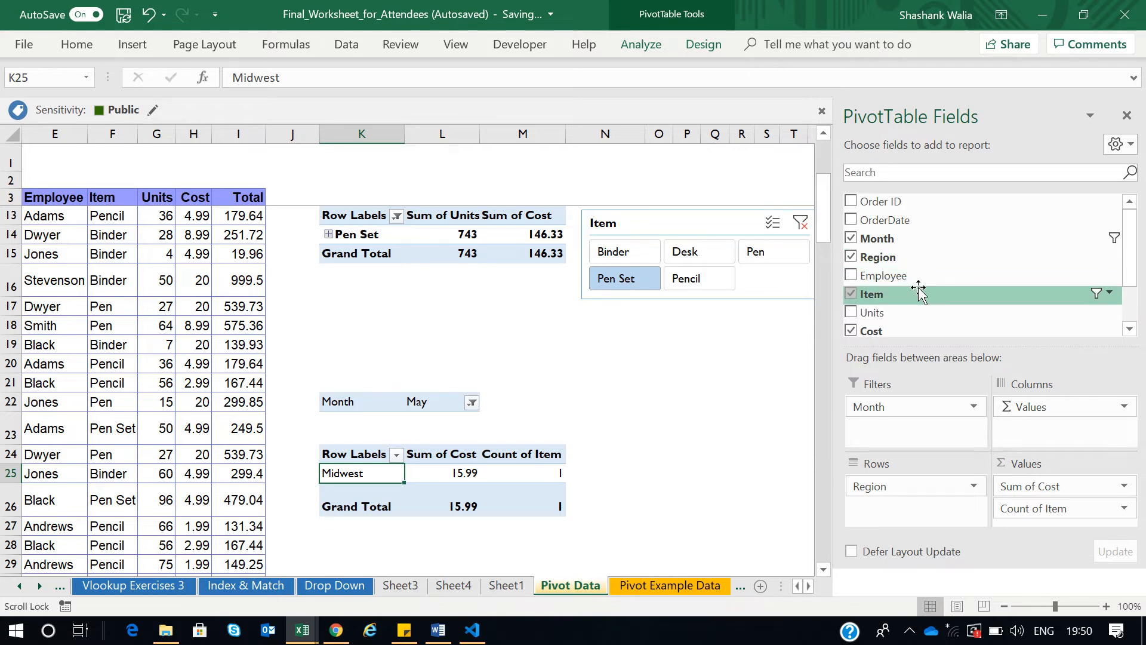
{"action": "scroll", "coordinate": [896, 284], "scroll_direction": "down", "scroll_amount": 3}
{"action": "scroll", "coordinate": [898, 286], "scroll_direction": "up", "scroll_amount": 3}
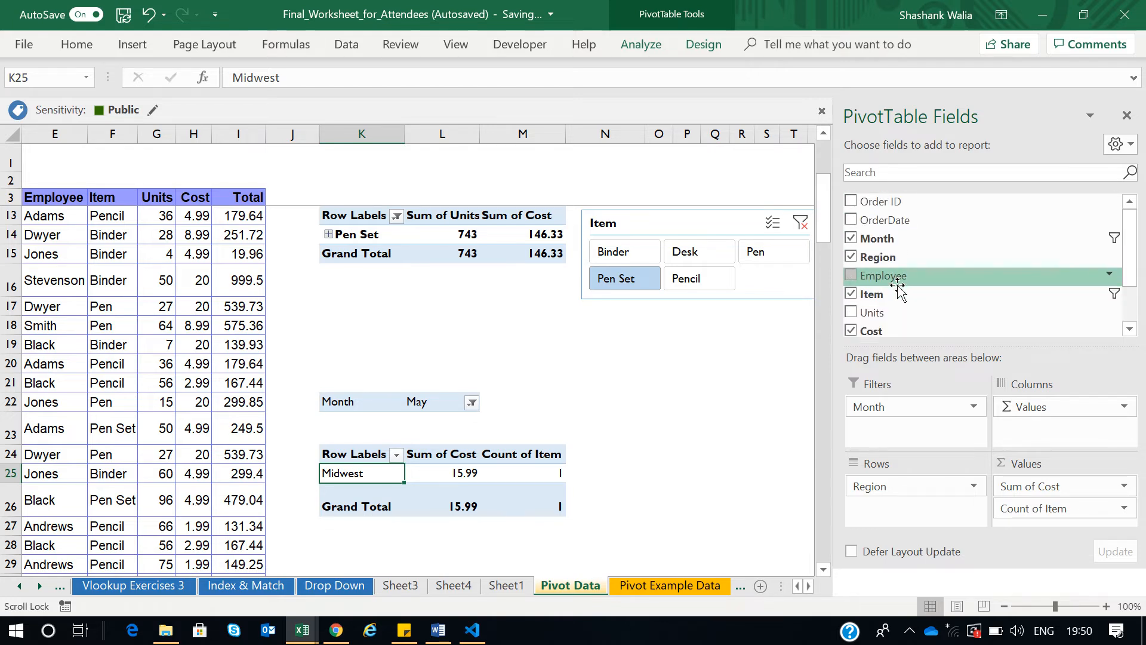
{"action": "left_click_drag", "start_coordinate": [885, 273], "coordinate": [1039, 431]}
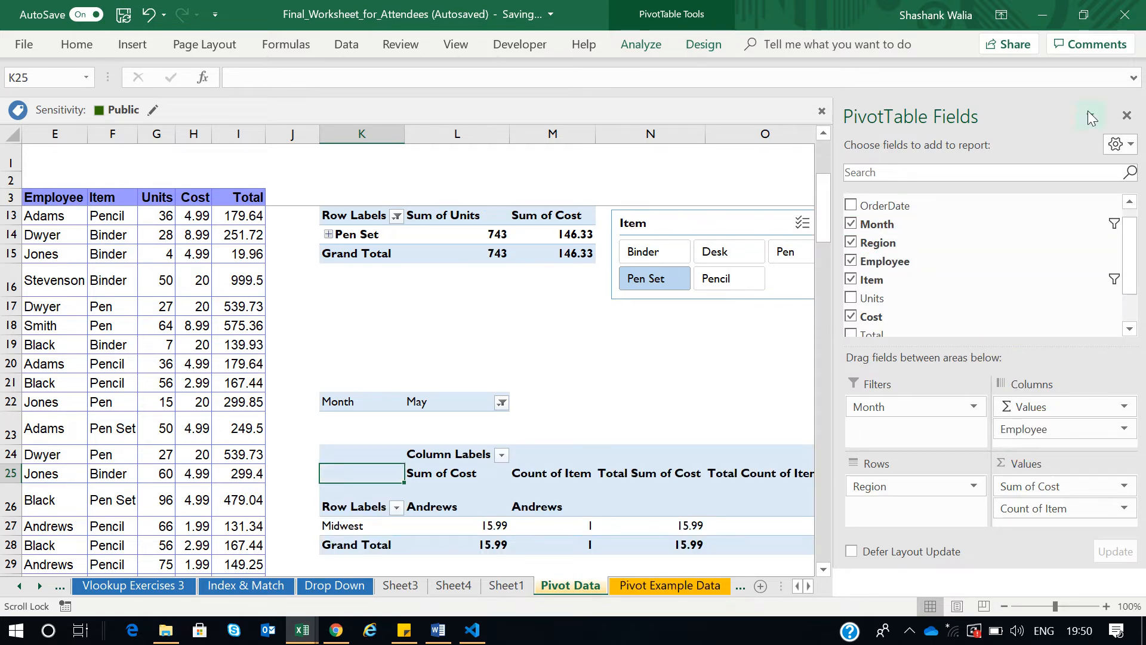
{"action": "left_click", "coordinate": [1127, 116]}
Step: Clear the Item slicer's filter so both connected PivotTables include all items
{"action": "scroll", "coordinate": [763, 403], "scroll_direction": "down", "scroll_amount": 2}
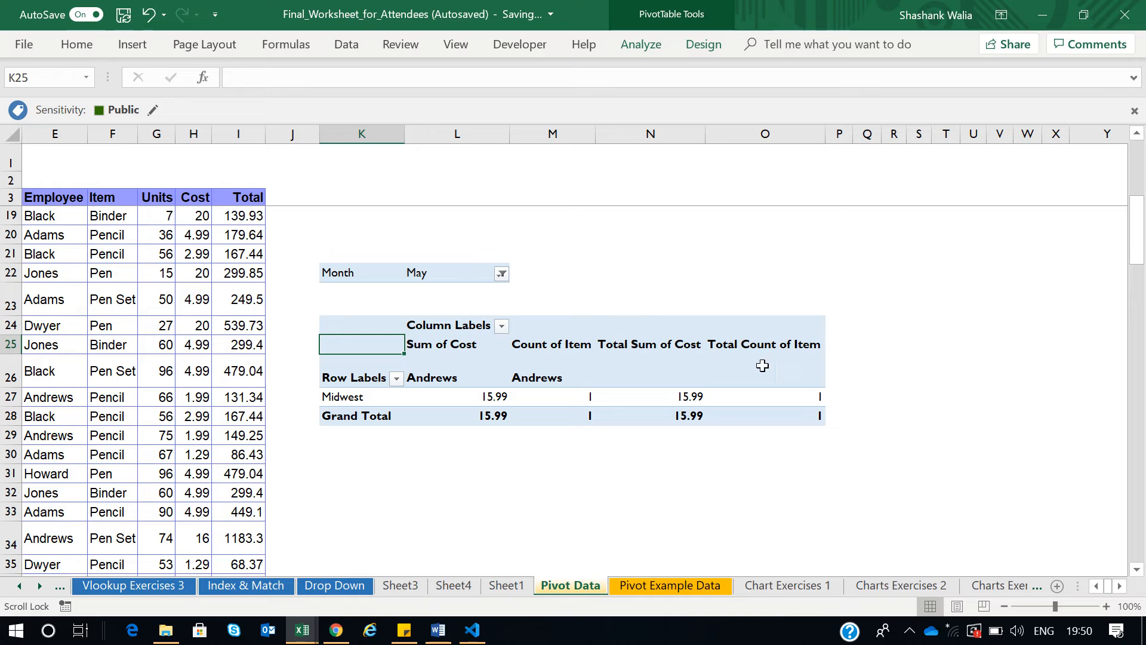
{"action": "scroll", "coordinate": [546, 358], "scroll_direction": "up", "scroll_amount": 2}
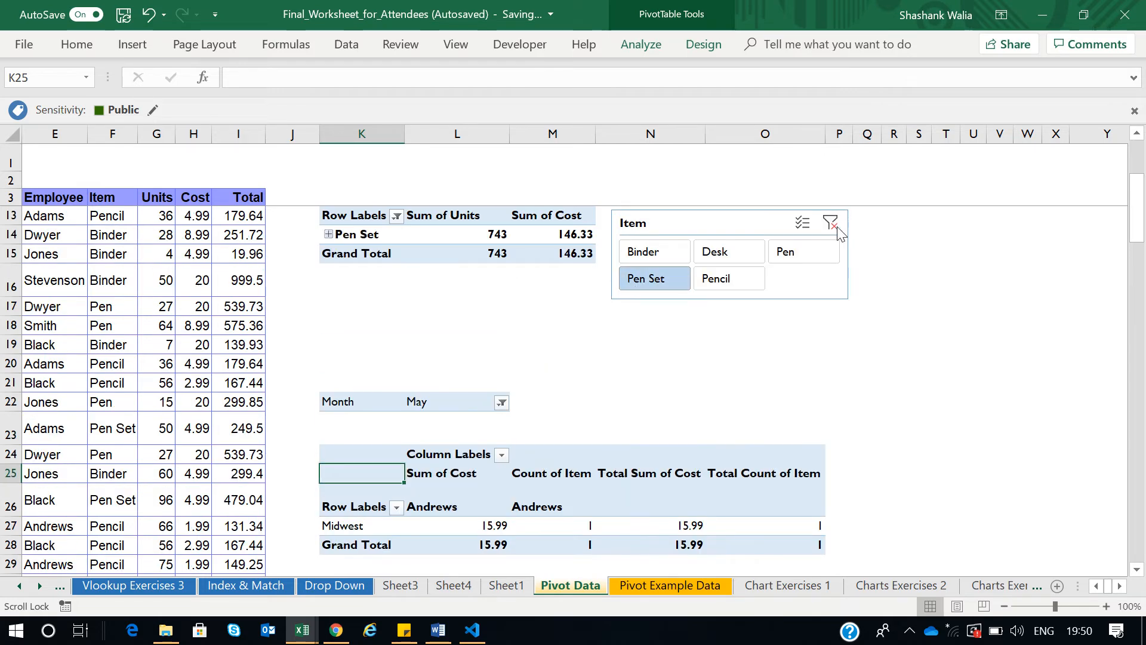
{"action": "left_click", "coordinate": [831, 224]}
Step: Examine the cost and item count columns per employee across the full width of the Regionwise PivotTable
{"action": "scroll", "coordinate": [798, 388], "scroll_direction": "down", "scroll_amount": 2}
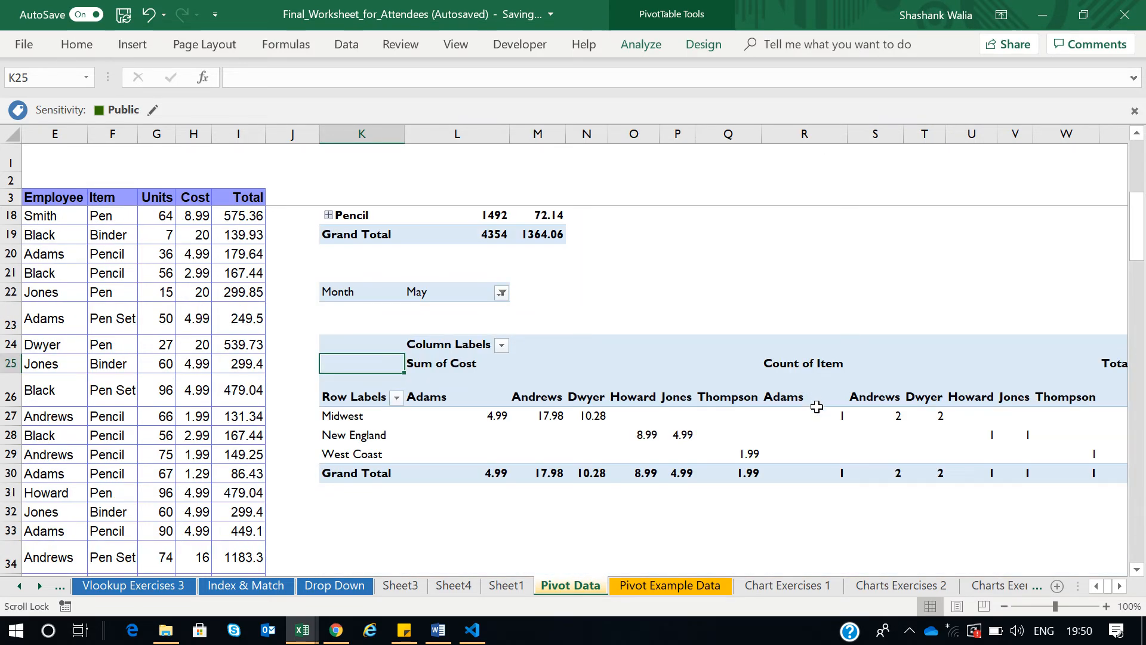
{"action": "left_click", "coordinate": [1119, 583]}
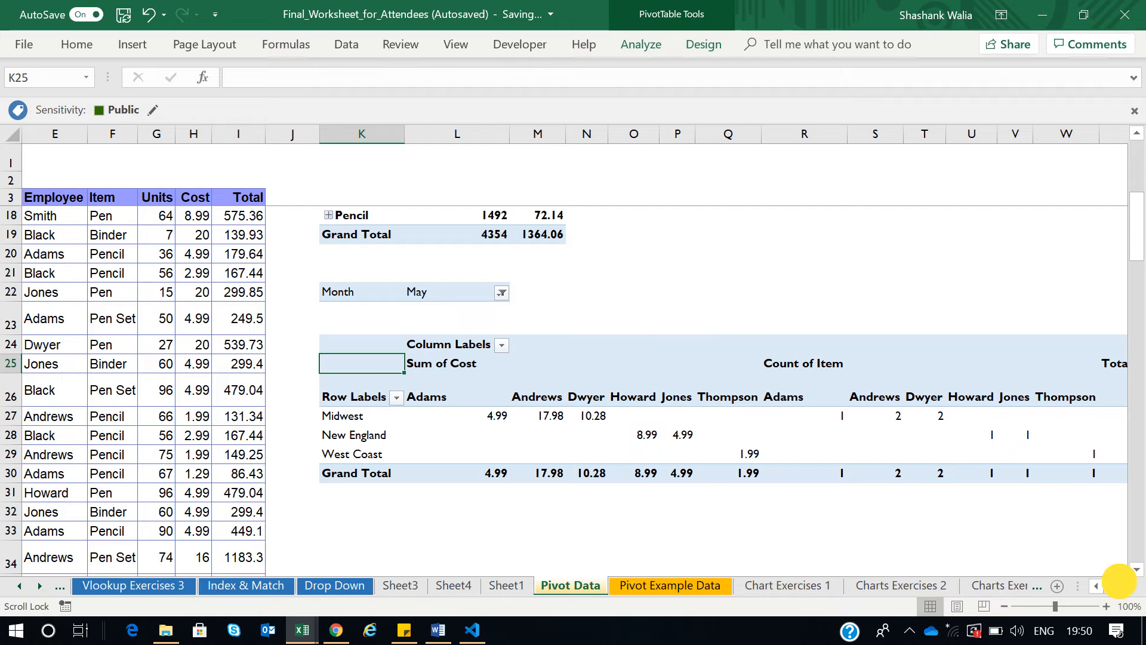
{"action": "left_click", "coordinate": [1119, 583]}
{"action": "left_click", "coordinate": [1119, 582]}
{"action": "left_click", "coordinate": [1119, 583]}
{"action": "left_click", "coordinate": [1098, 585]}
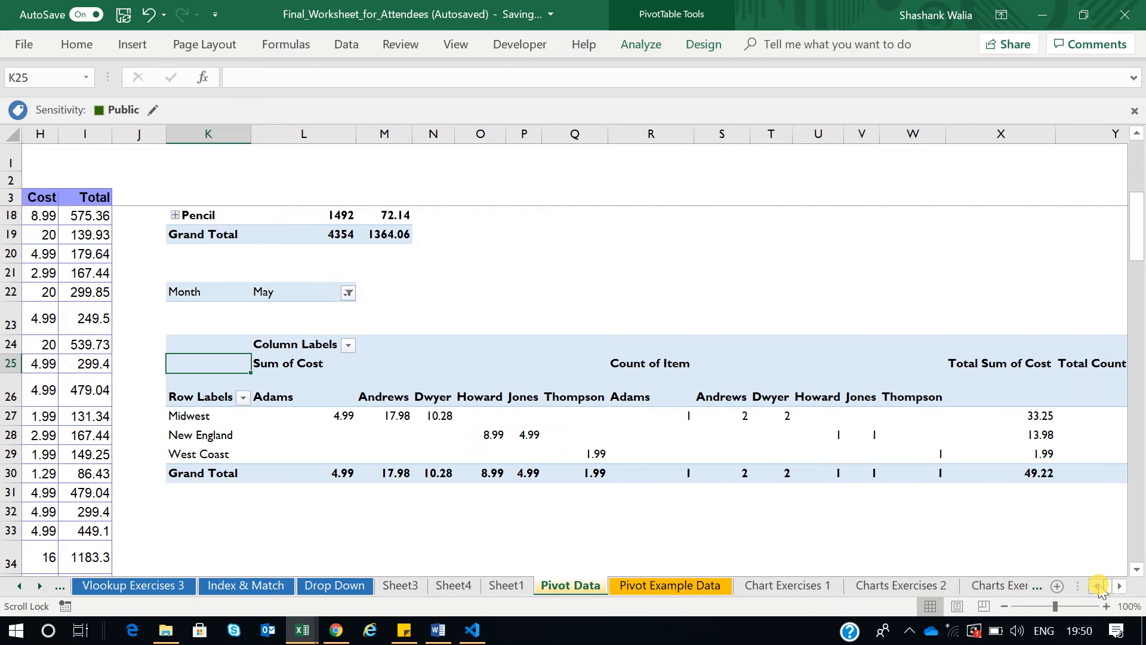
{"action": "left_click", "coordinate": [1098, 586]}
{"action": "left_click", "coordinate": [1098, 585]}
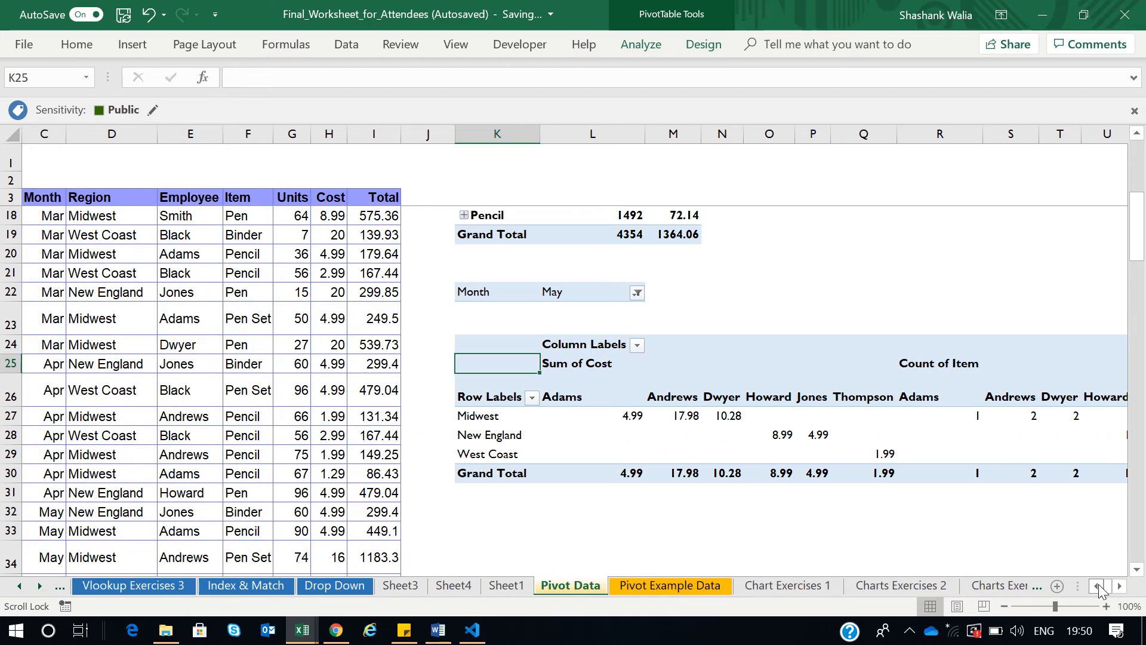
Step: Move Employee from the columns to the rows beneath Region in the Regionwise PivotTable, closing the field list when done
{"action": "left_click", "coordinate": [669, 421]}
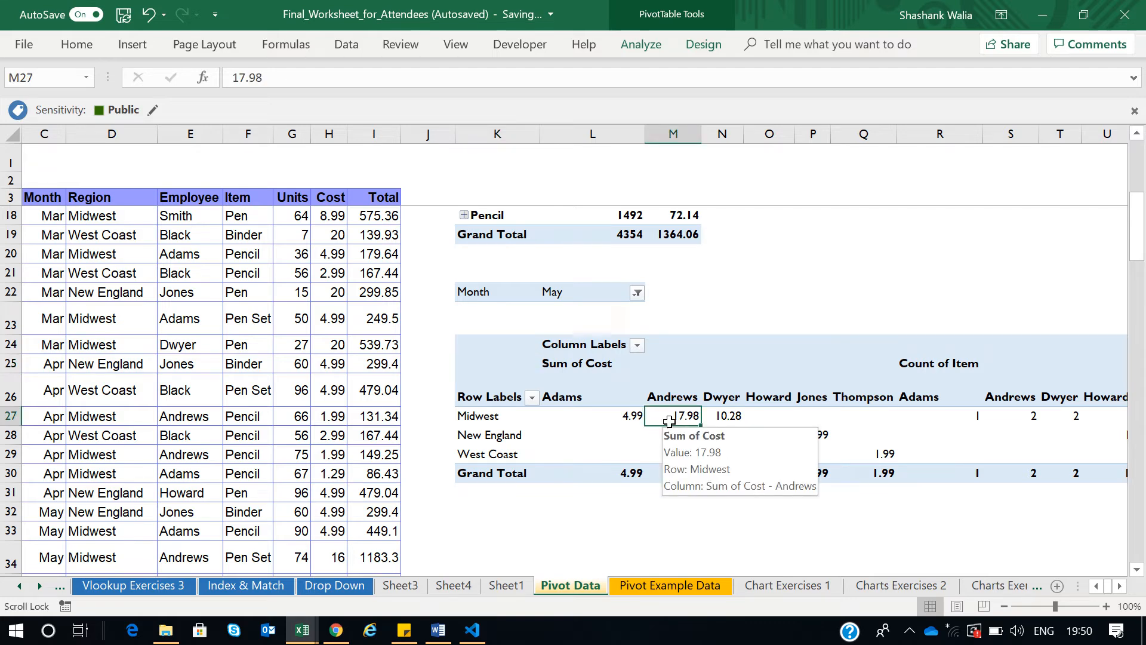
{"action": "left_click", "coordinate": [635, 59]}
{"action": "left_click", "coordinate": [1021, 67]}
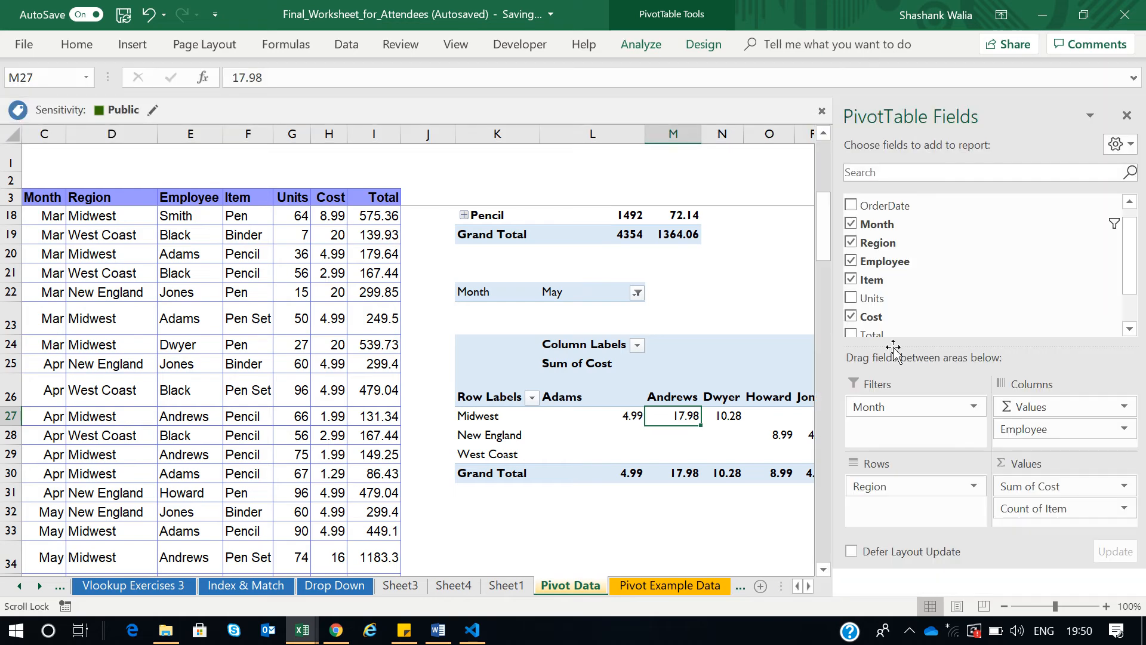
{"action": "left_click_drag", "start_coordinate": [1036, 428], "coordinate": [905, 509]}
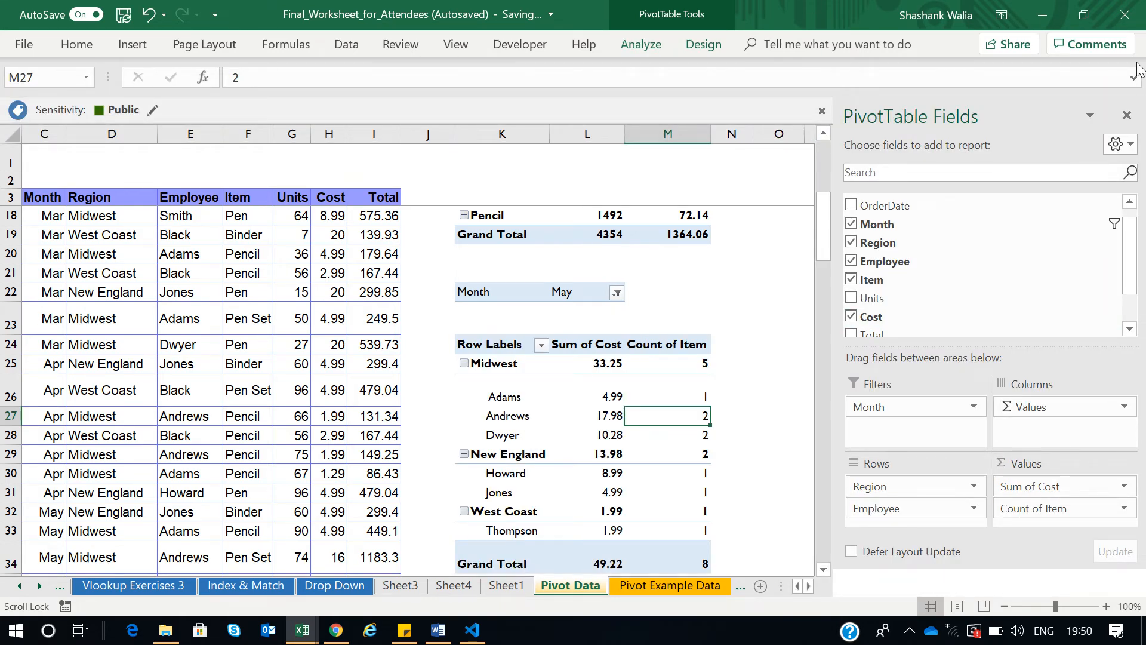
{"action": "left_click", "coordinate": [1127, 116]}
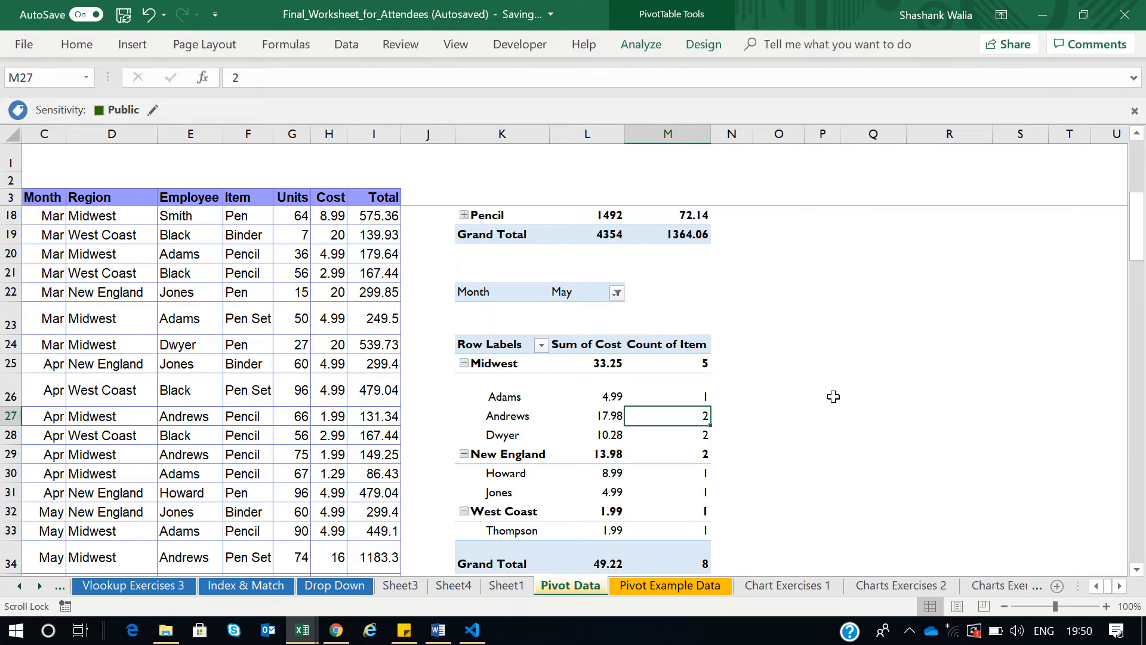
Step: Collapse the Midwest, New England and West Coast groups in the Regionwise PivotTable
{"action": "left_click", "coordinate": [463, 362]}
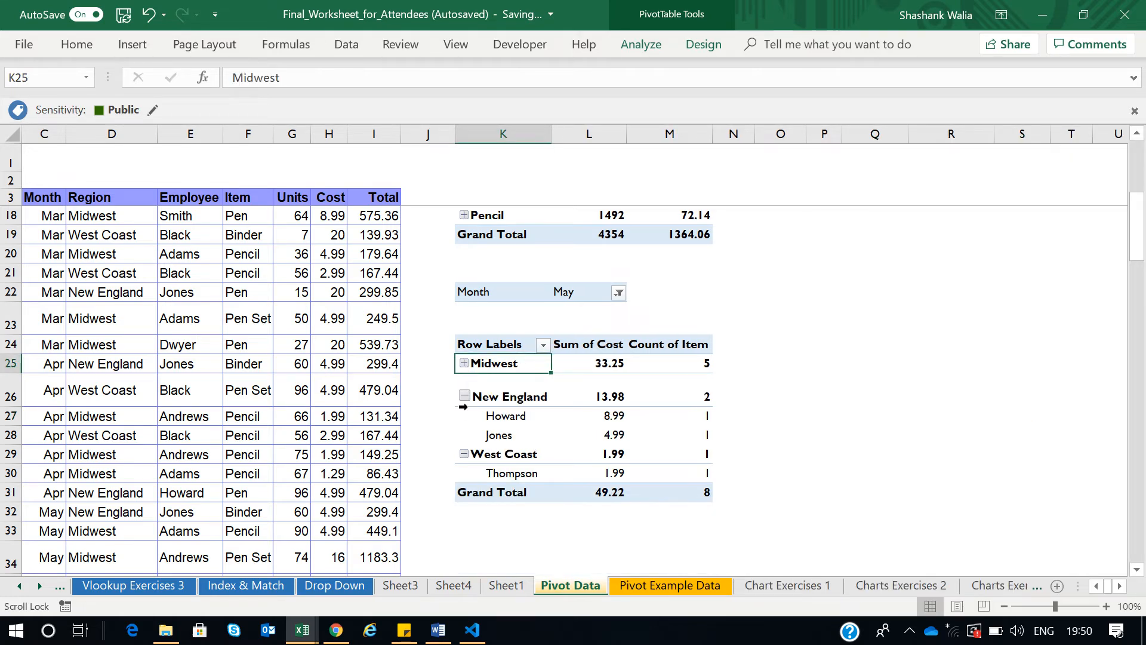
{"action": "left_click", "coordinate": [465, 397]}
{"action": "left_click", "coordinate": [464, 415]}
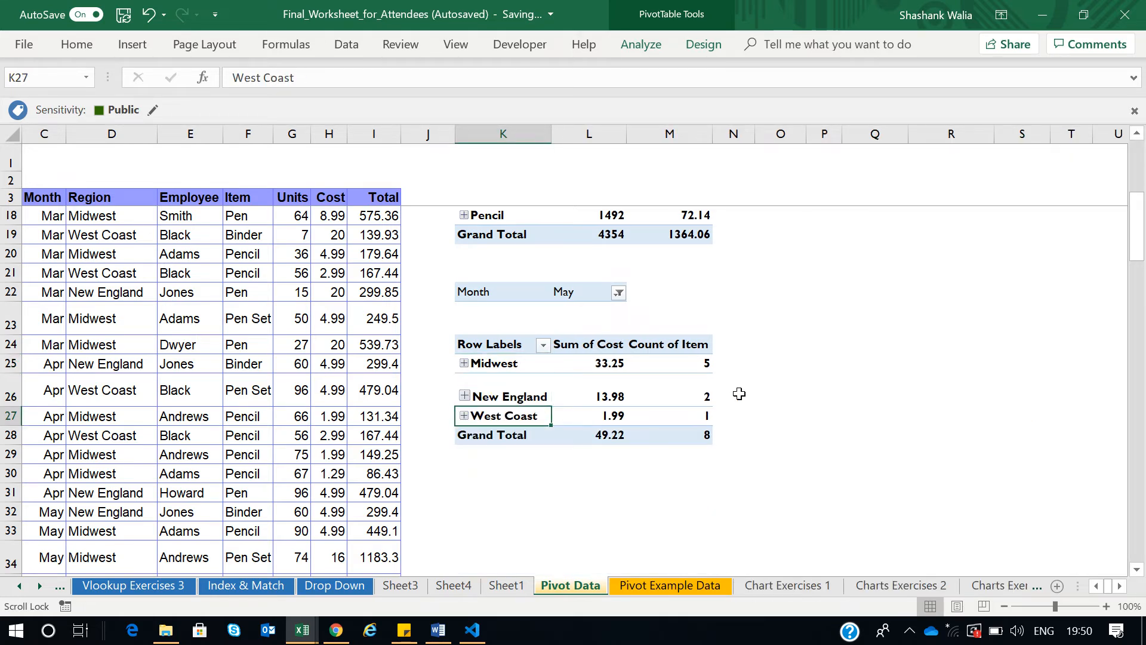
Step: Restyle the Item slicer, trying the light orange style and settling on the dark orange one
{"action": "scroll", "coordinate": [737, 391], "scroll_direction": "up", "scroll_amount": 3}
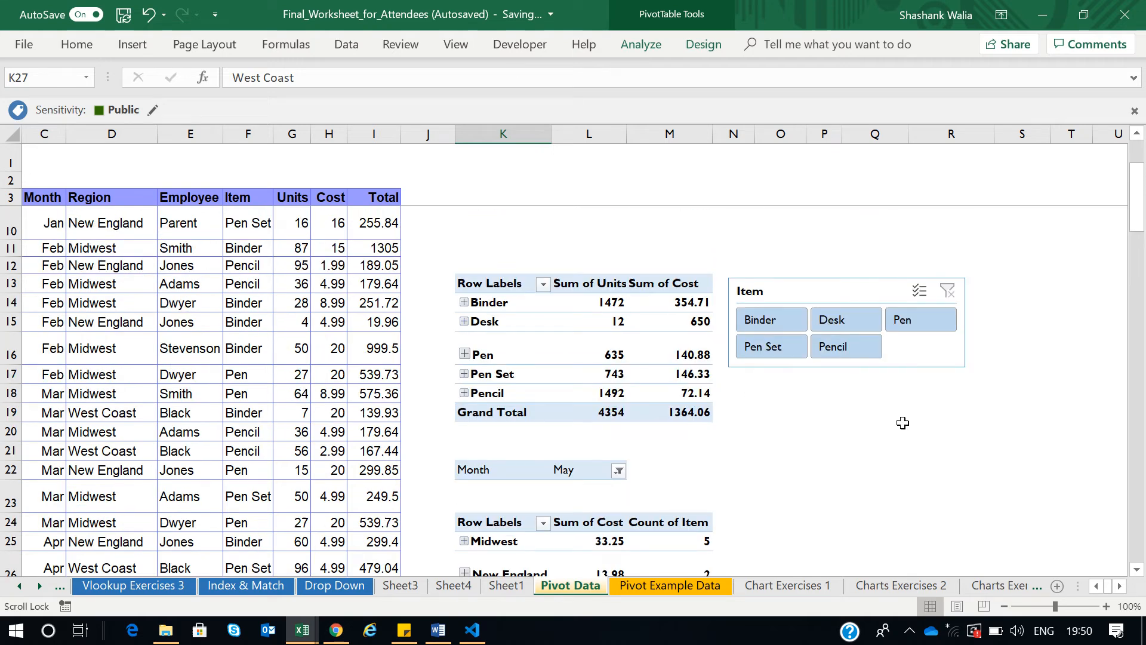
{"action": "left_click", "coordinate": [803, 290]}
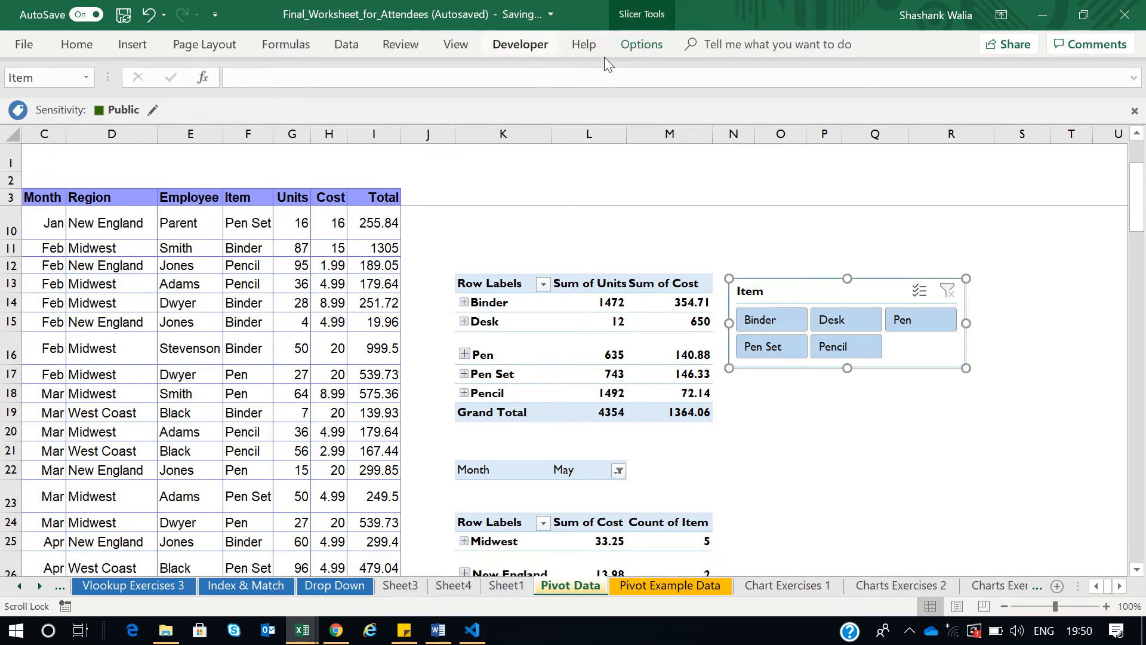
{"action": "left_click", "coordinate": [641, 47]}
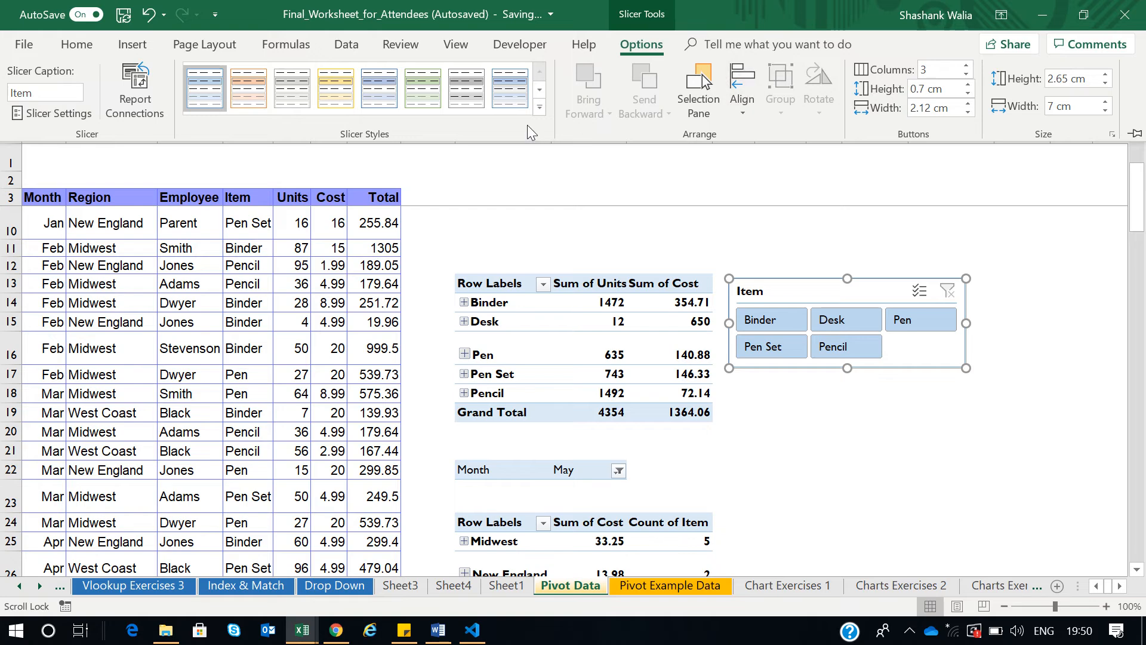
{"action": "left_click", "coordinate": [248, 88]}
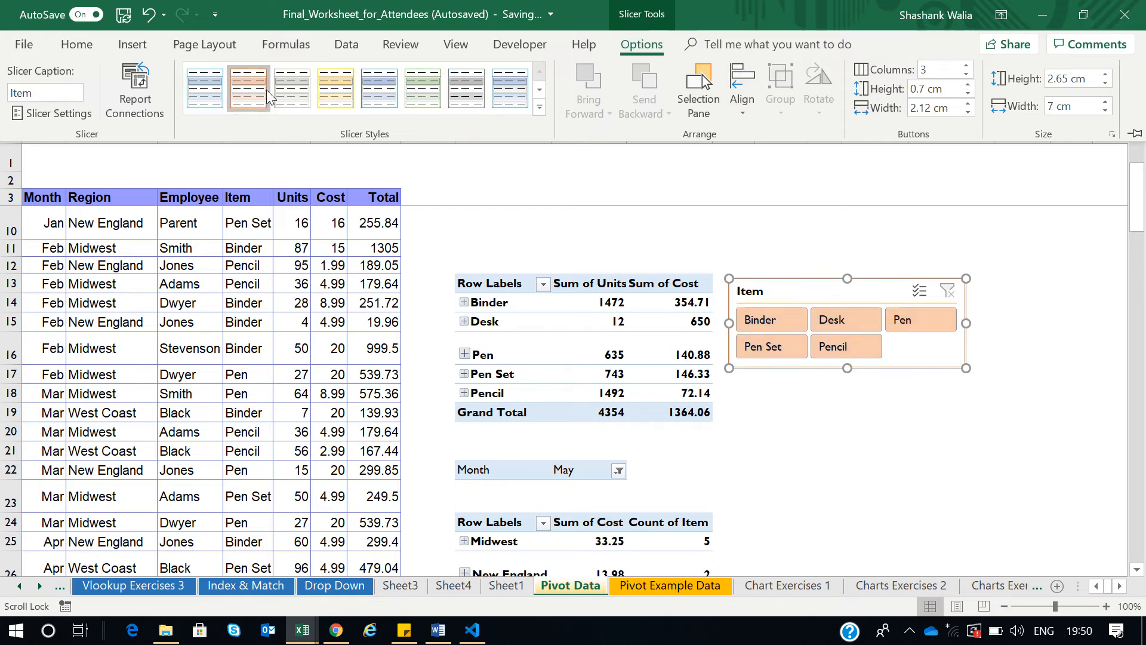
{"action": "left_click", "coordinate": [539, 90]}
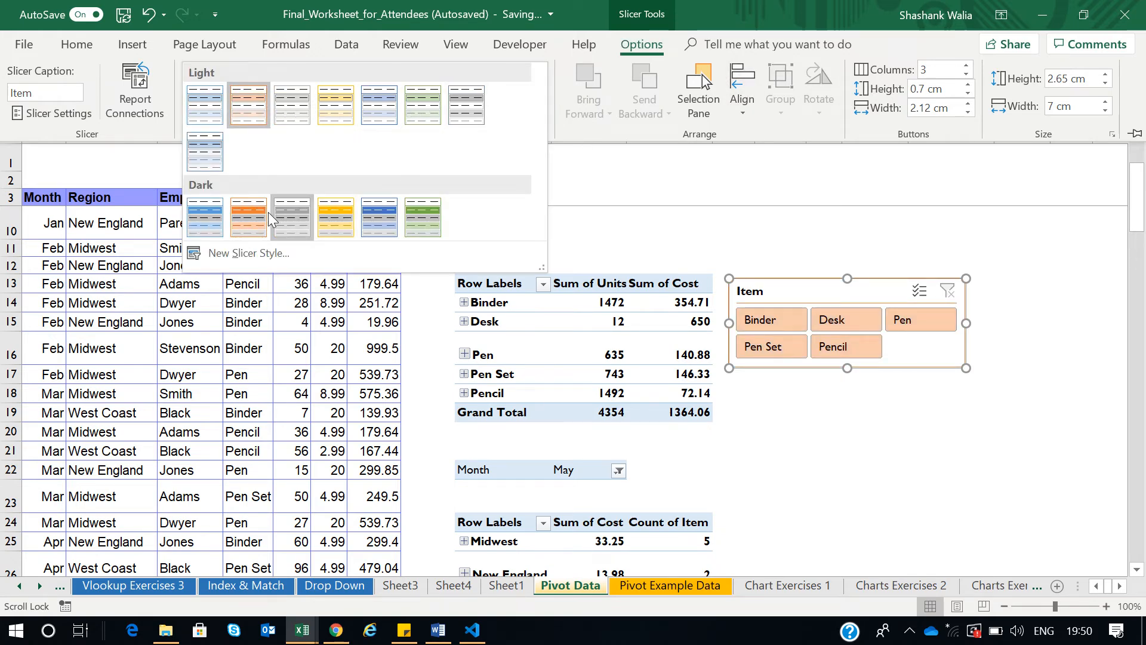
{"action": "left_click", "coordinate": [249, 217]}
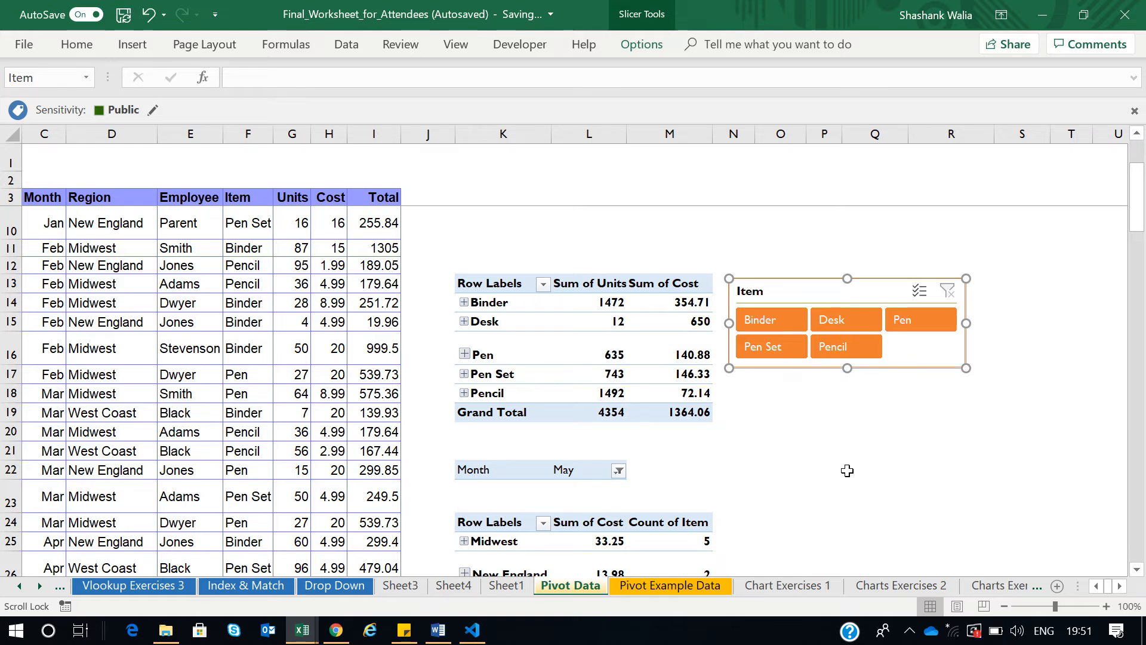
Step: Insert an OrderDate timeline for the PivotTable that summarizes units and cost by item
{"action": "left_click", "coordinate": [555, 373]}
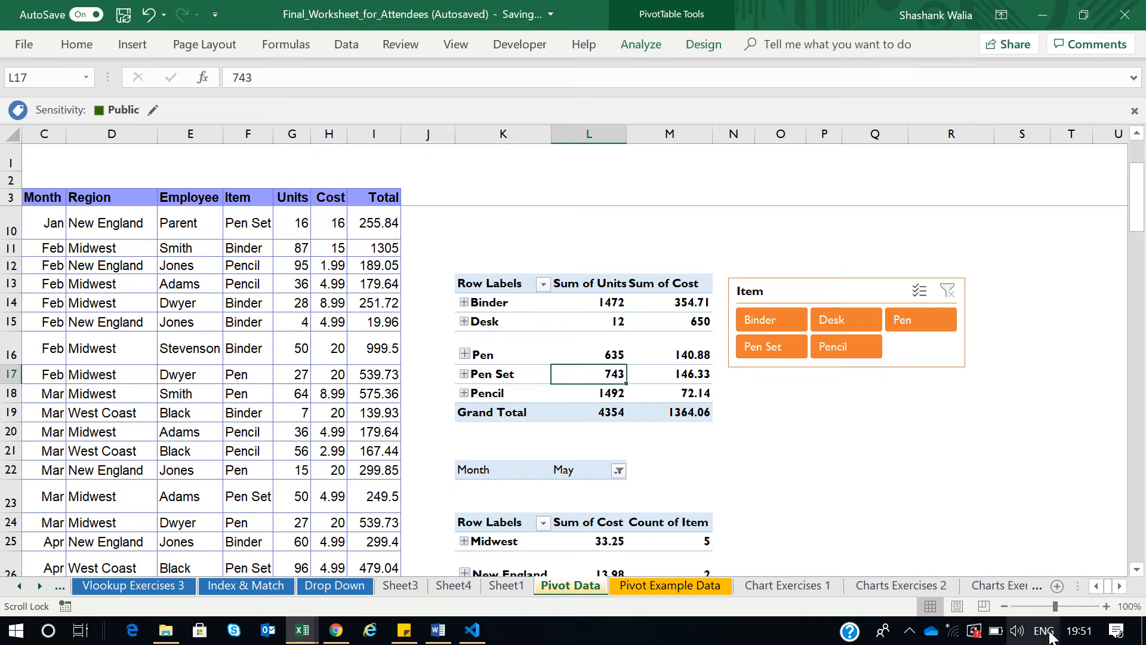
{"action": "left_click", "coordinate": [1096, 585]}
{"action": "left_click", "coordinate": [1096, 585]}
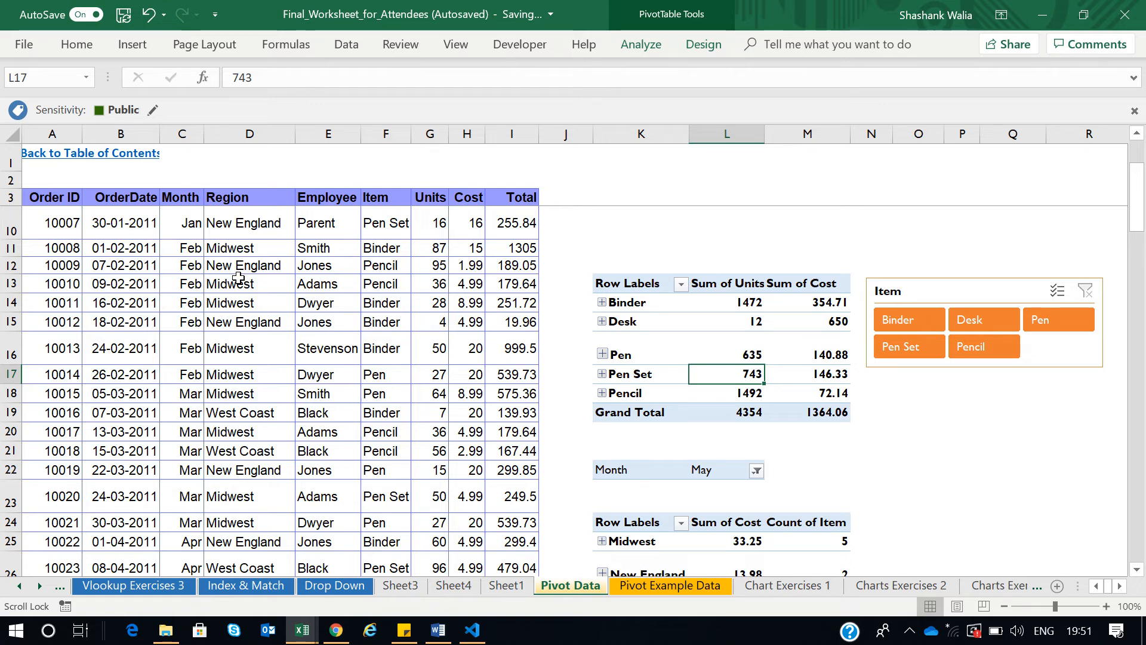
{"action": "left_click", "coordinate": [741, 335]}
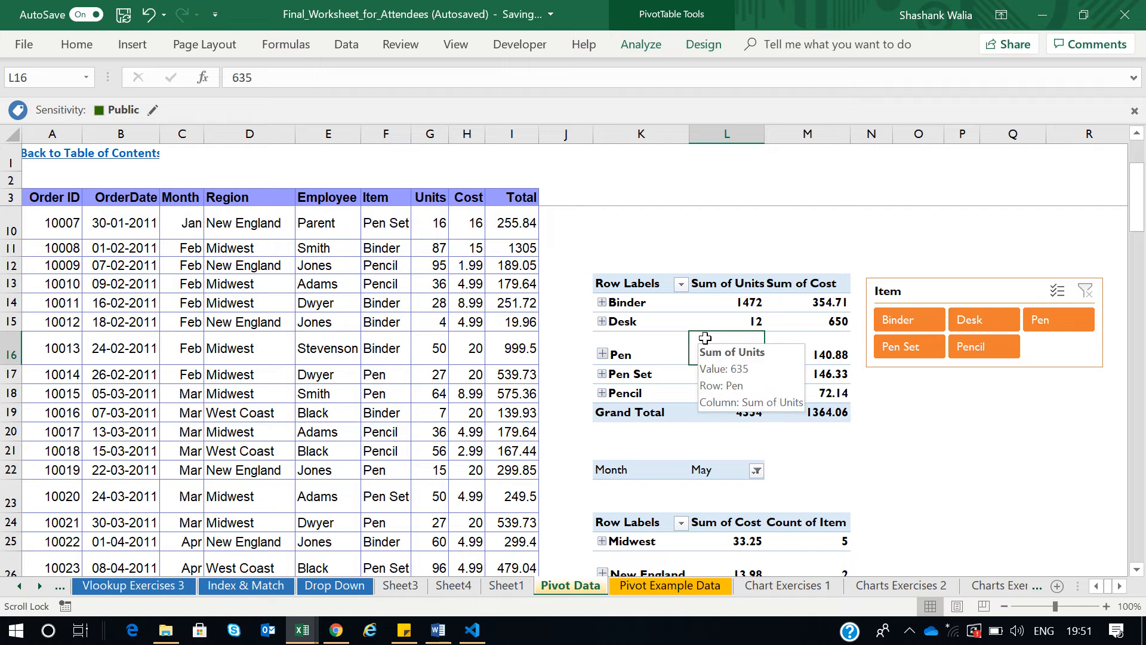
{"action": "left_click", "coordinate": [122, 47]}
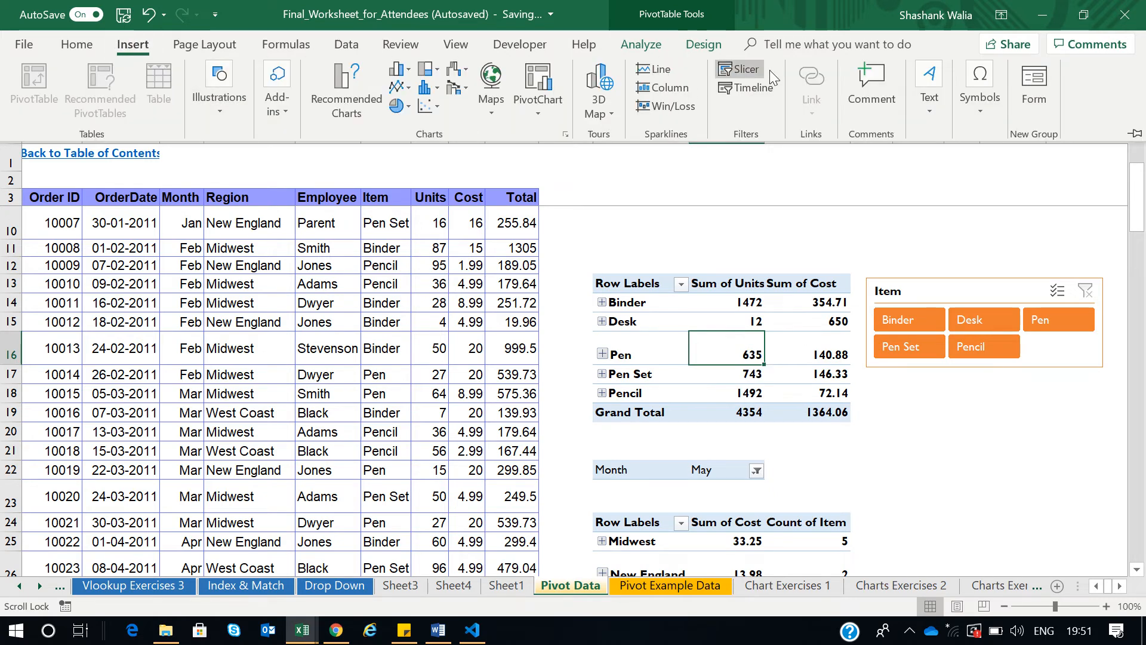
{"action": "left_click", "coordinate": [755, 87]}
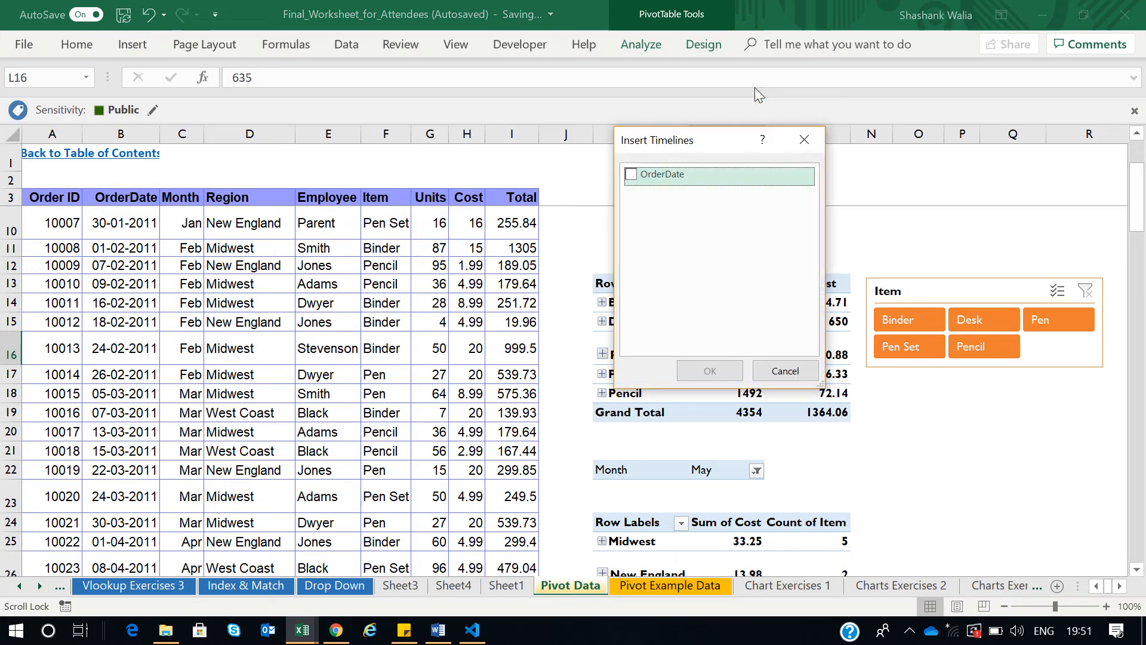
{"action": "left_click", "coordinate": [631, 174]}
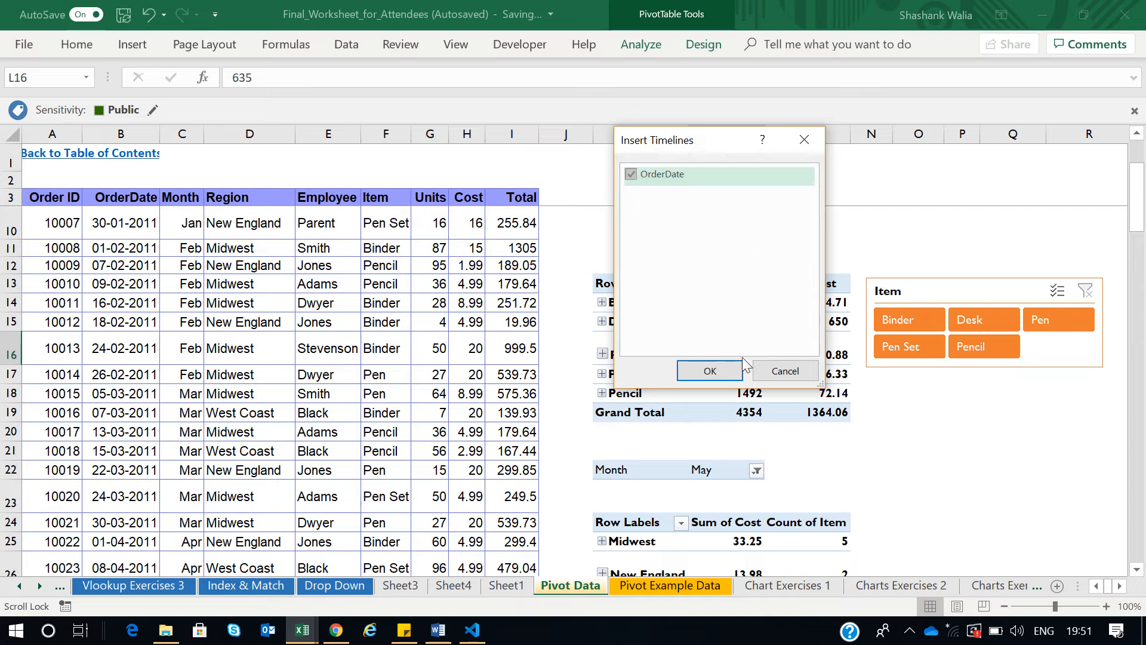
{"action": "left_click", "coordinate": [719, 371]}
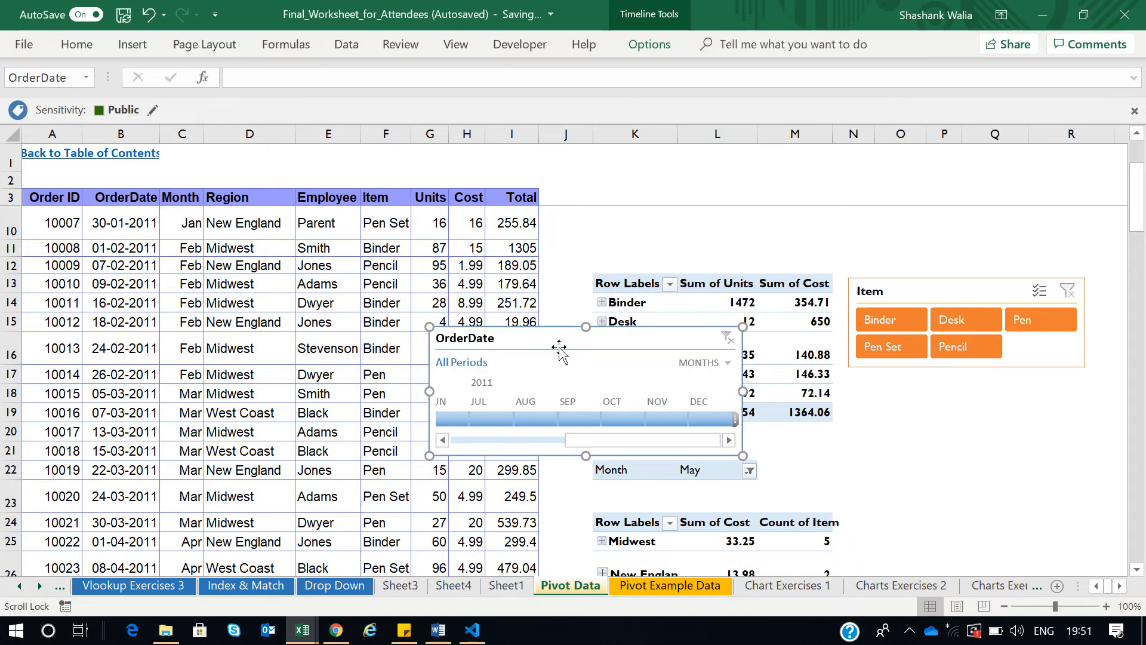
Step: Place the OrderDate timeline above the item PivotTable, resize it to about 11.8 cm wide and 2.24 cm high, and show its options
{"action": "left_click_drag", "start_coordinate": [557, 345], "coordinate": [725, 226]}
{"action": "left_click_drag", "start_coordinate": [752, 336], "coordinate": [753, 283]}
{"action": "left_click_drag", "start_coordinate": [909, 244], "coordinate": [995, 245]}
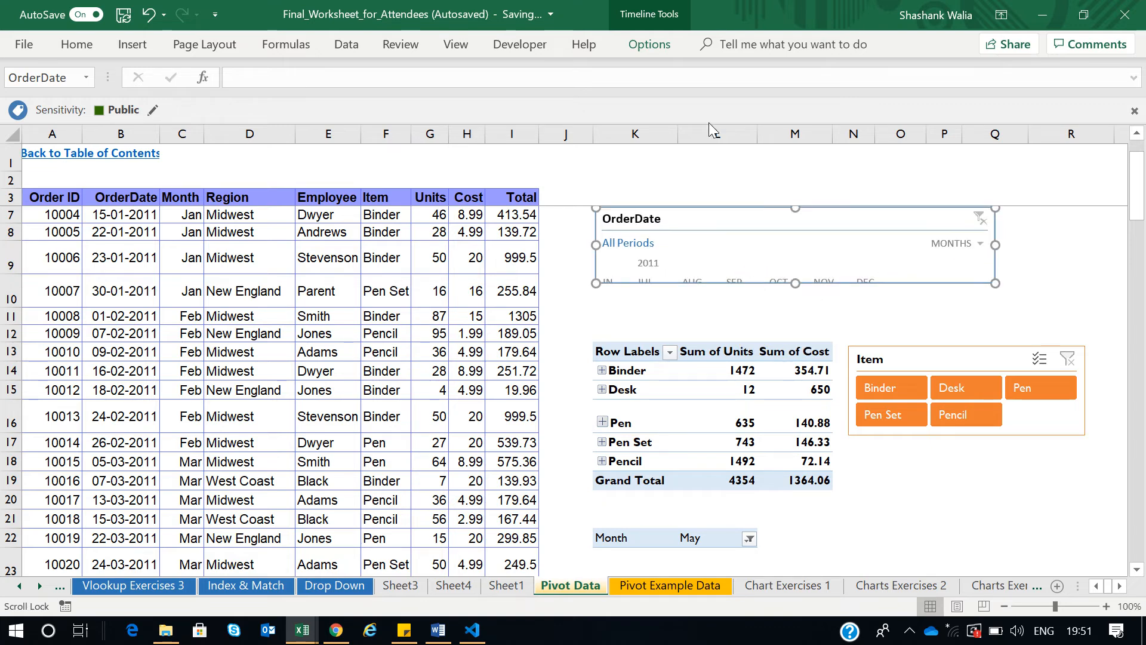
{"action": "left_click", "coordinate": [655, 48]}
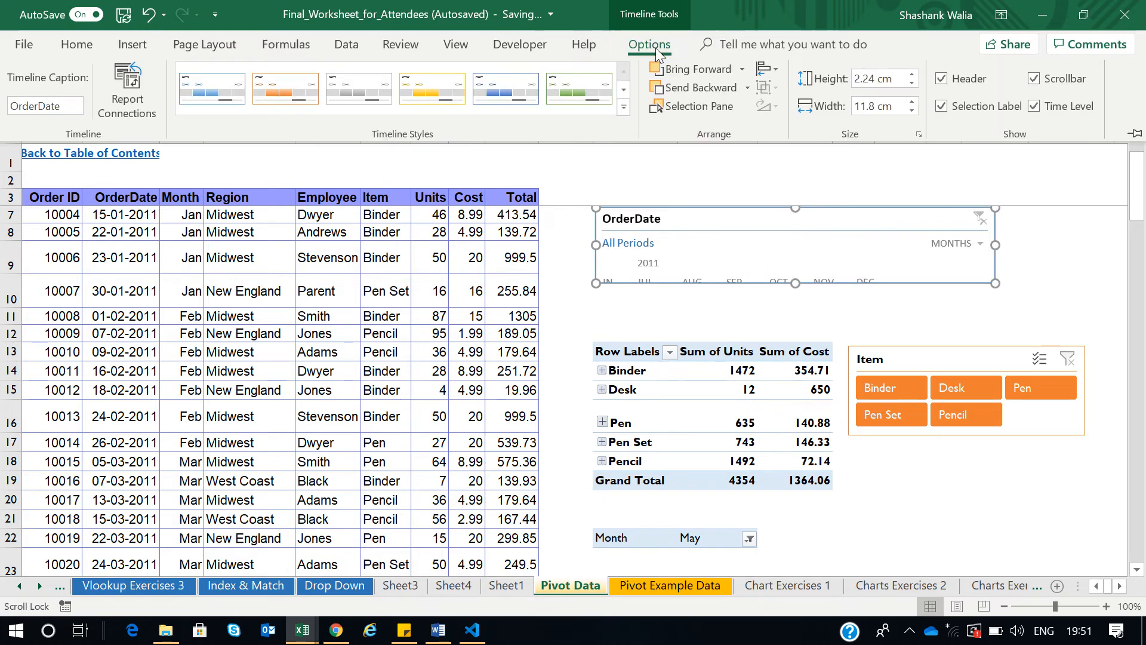
Step: Toggle the OrderDate timeline's header, selection label and time level off and on to preview the effect
{"action": "left_click", "coordinate": [942, 79]}
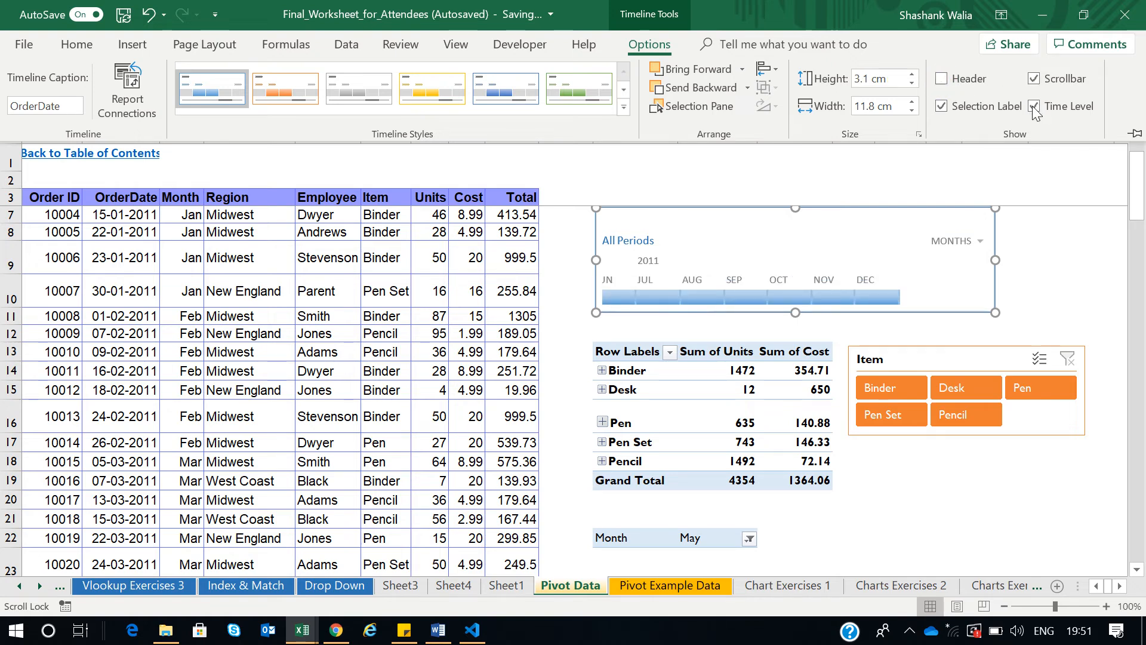
{"action": "left_click", "coordinate": [941, 107]}
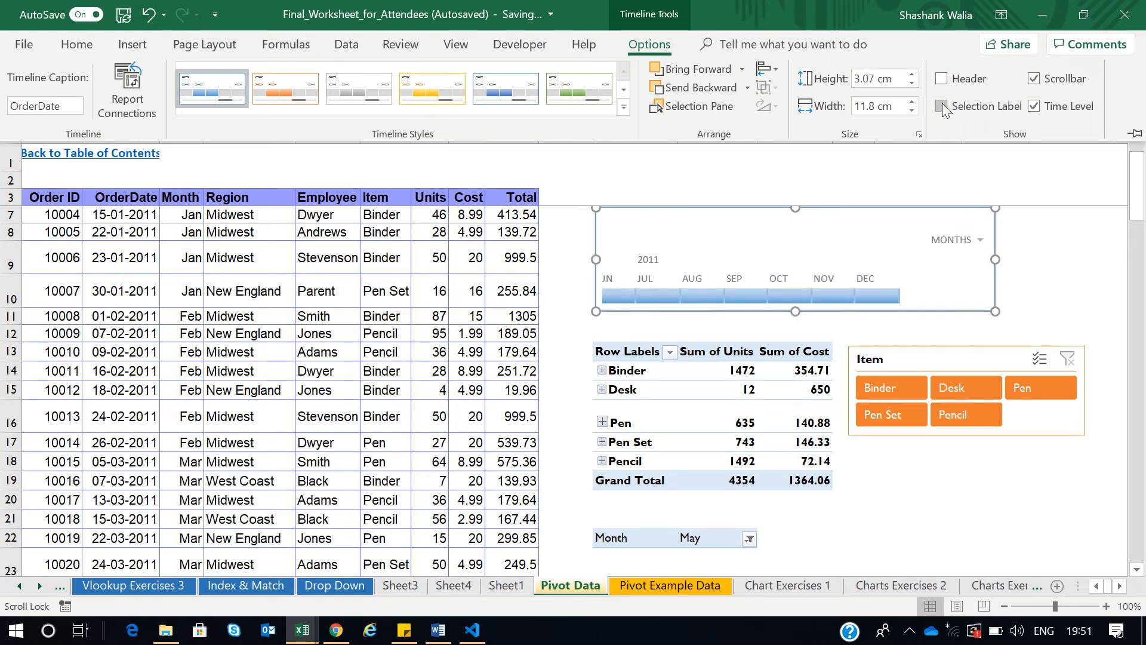
{"action": "left_click", "coordinate": [942, 106]}
{"action": "left_click", "coordinate": [942, 79]}
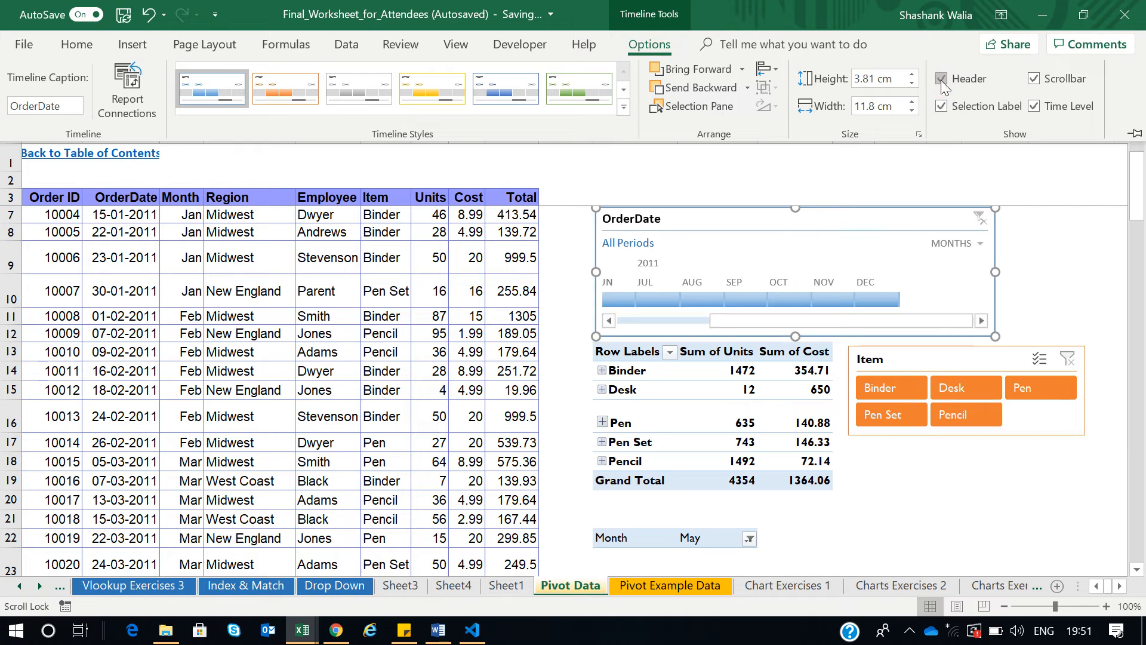
{"action": "left_click", "coordinate": [941, 79]}
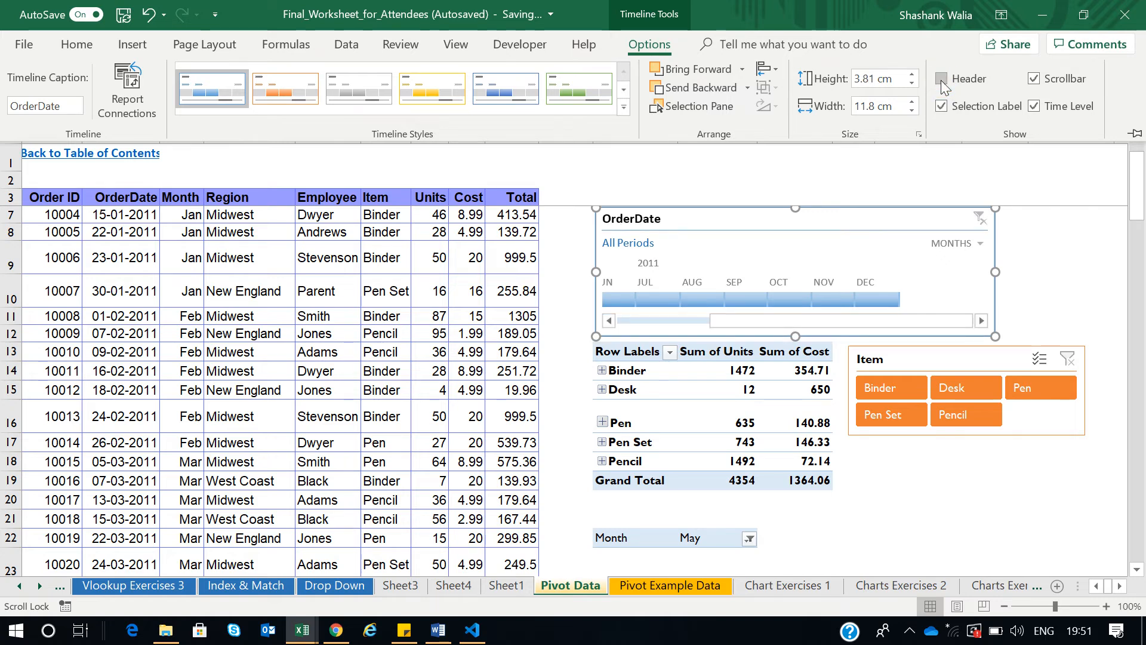
{"action": "left_click", "coordinate": [1037, 114]}
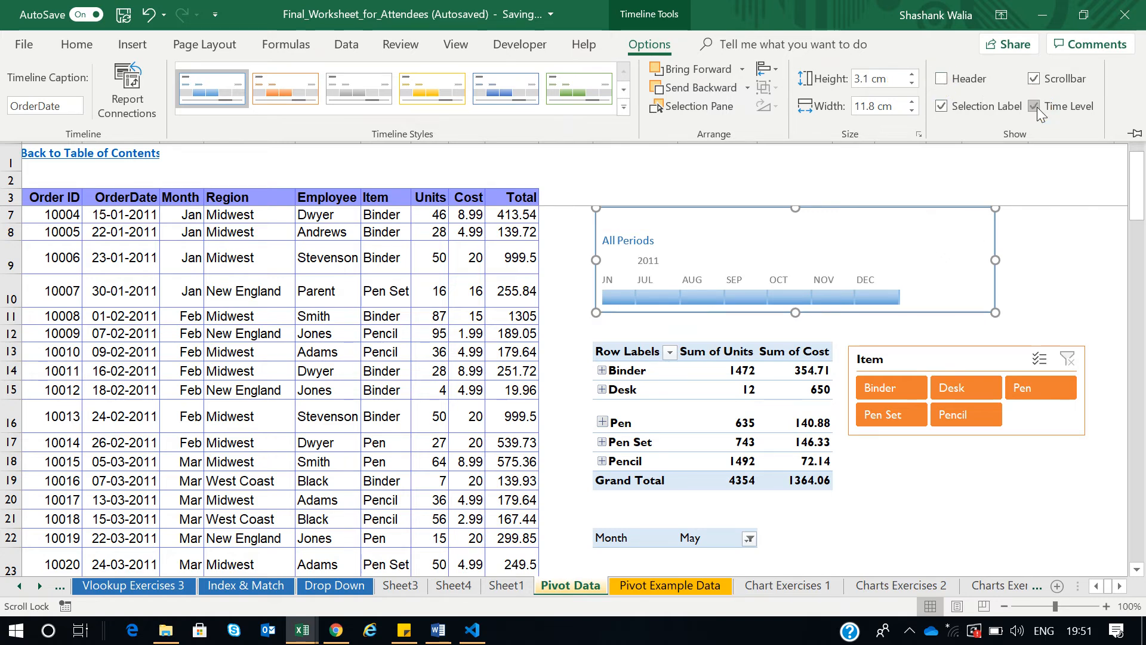
{"action": "left_click", "coordinate": [1036, 109]}
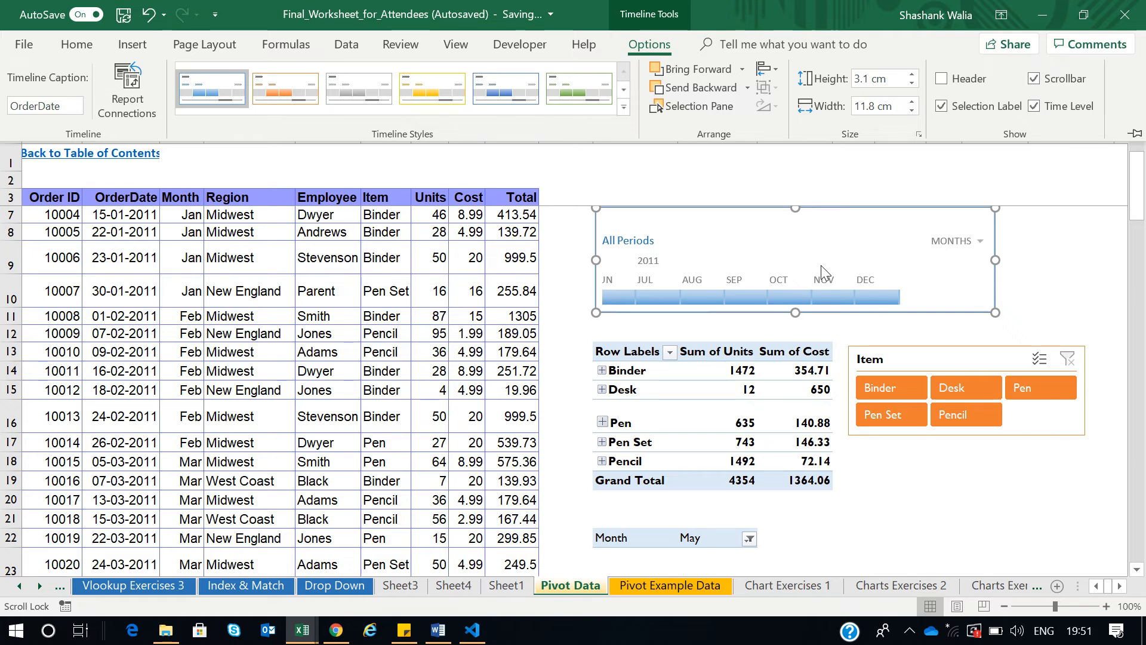
Step: Widen the OrderDate timeline to about 13.48 cm and restore its header after toggling the scrollbar
{"action": "left_click", "coordinate": [1022, 262]}
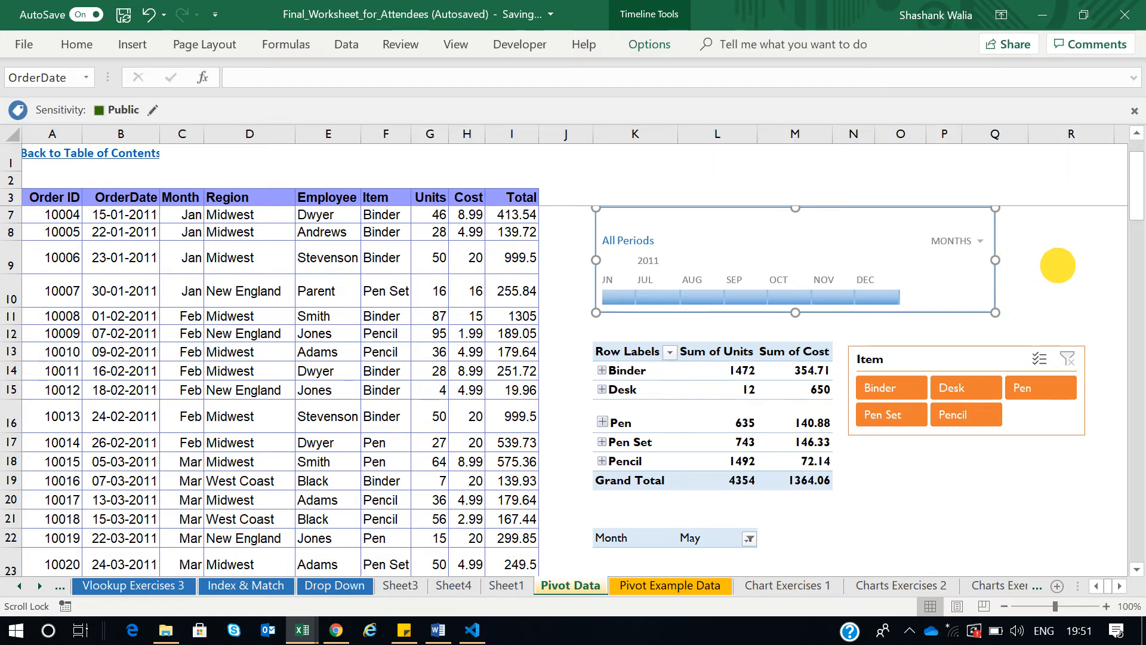
{"action": "left_click_drag", "start_coordinate": [995, 259], "coordinate": [1052, 257]}
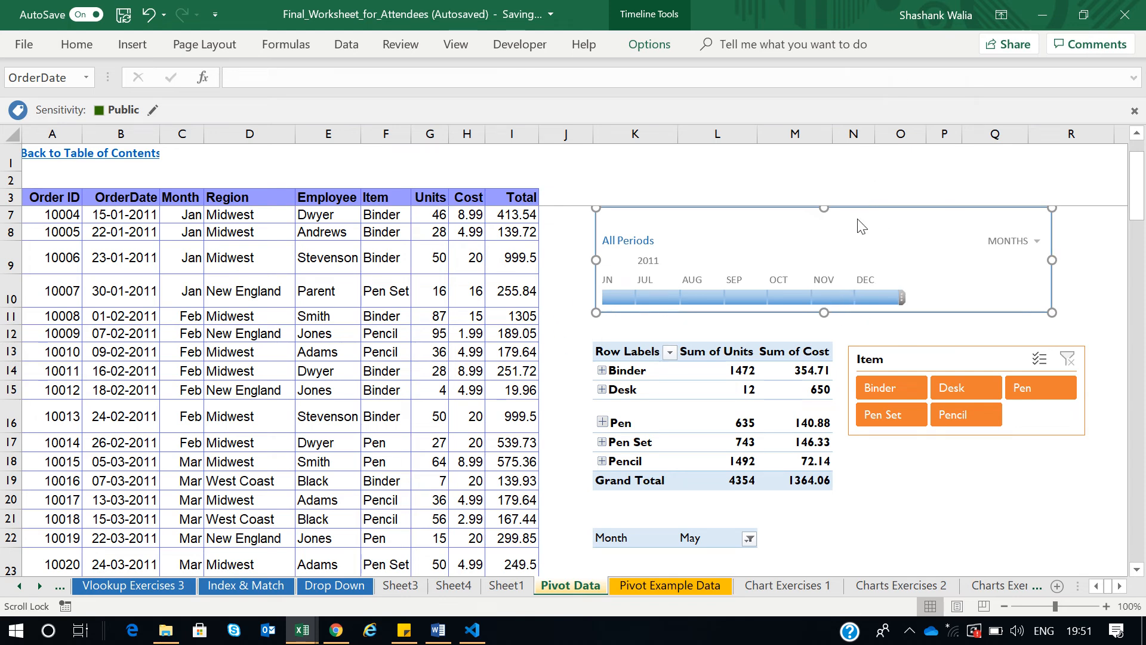
{"action": "left_click", "coordinate": [875, 236]}
{"action": "left_click", "coordinate": [626, 47]}
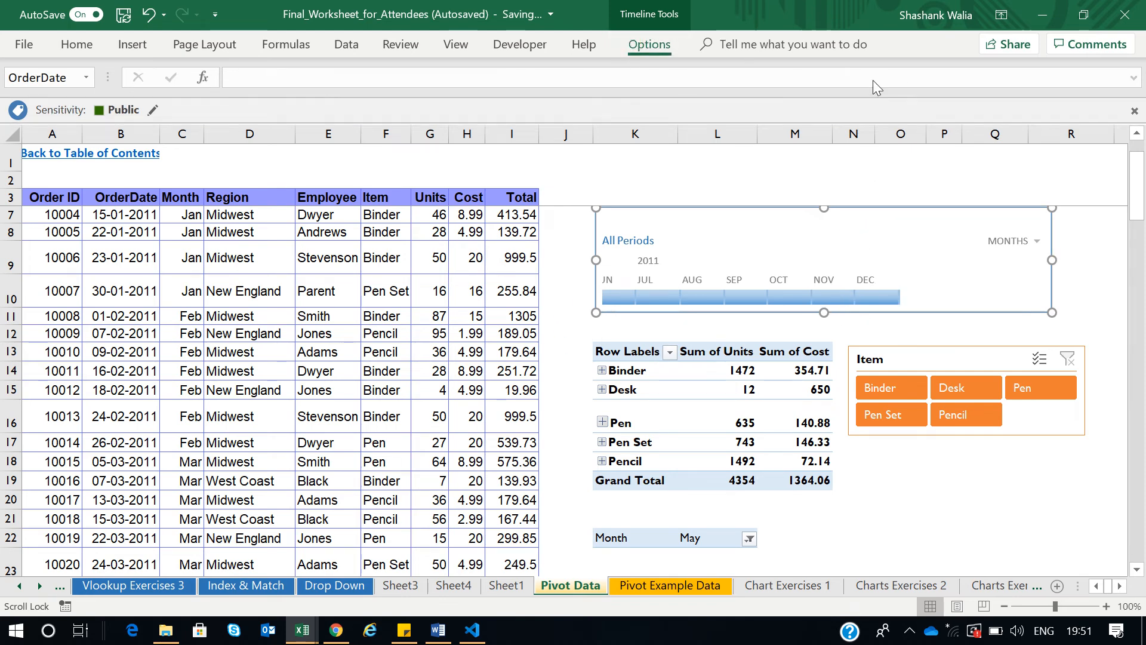
{"action": "left_click", "coordinate": [1038, 84]}
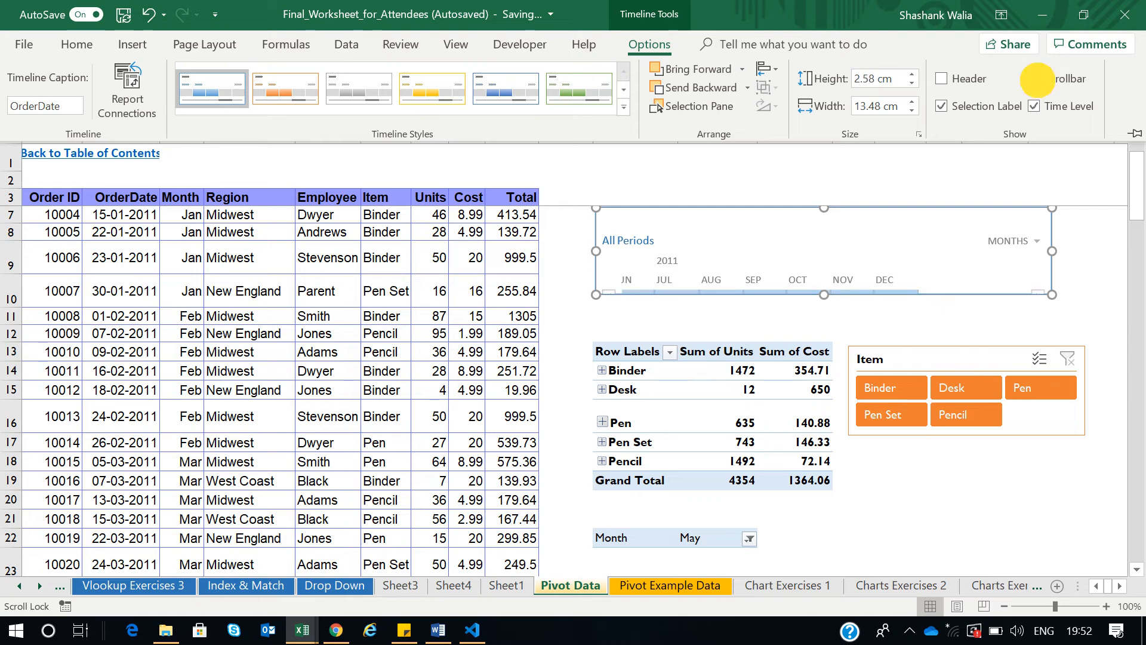
{"action": "left_click", "coordinate": [941, 78]}
Step: Move the OrderDate timeline slightly up, clear of the item PivotTable, and shift its visible range back to January 2011
{"action": "left_click", "coordinate": [699, 321]}
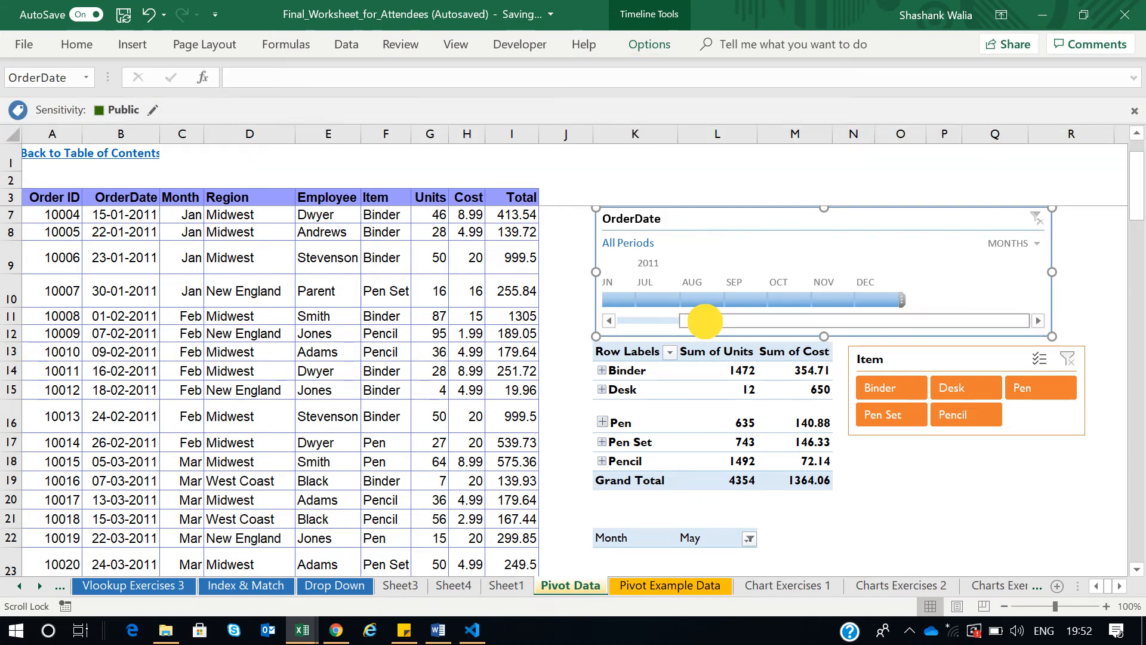
{"action": "scroll", "coordinate": [891, 448], "scroll_direction": "up", "scroll_amount": 1}
{"action": "left_click_drag", "start_coordinate": [730, 250], "coordinate": [718, 227]}
{"action": "left_click", "coordinate": [941, 512]}
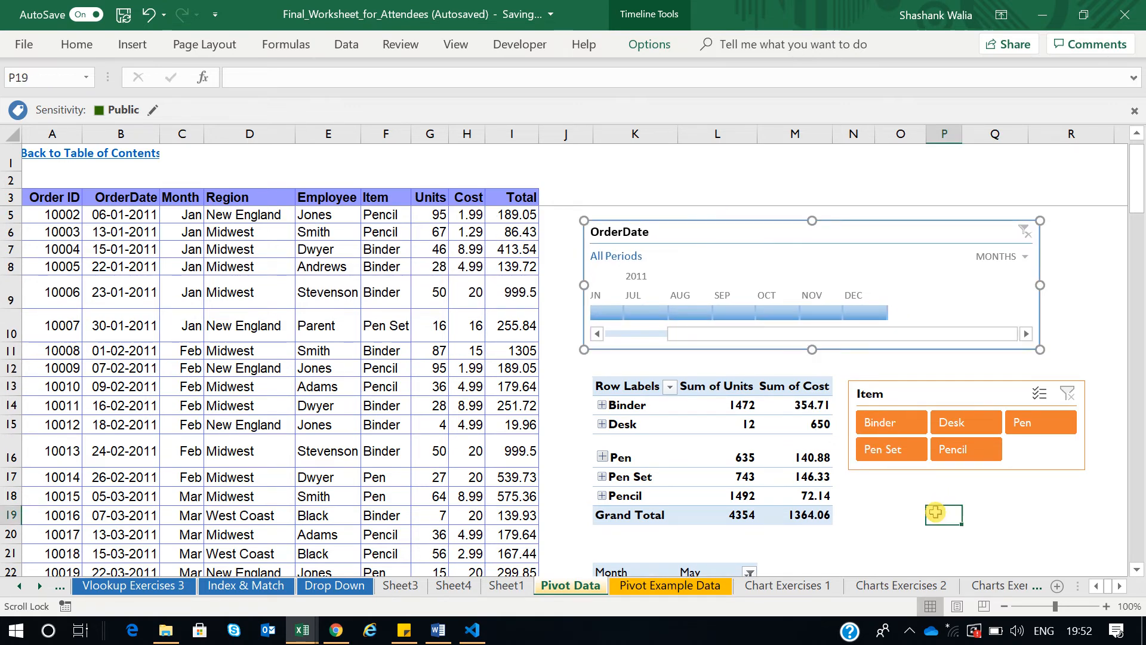
{"action": "left_click_drag", "start_coordinate": [716, 336], "coordinate": [671, 334]}
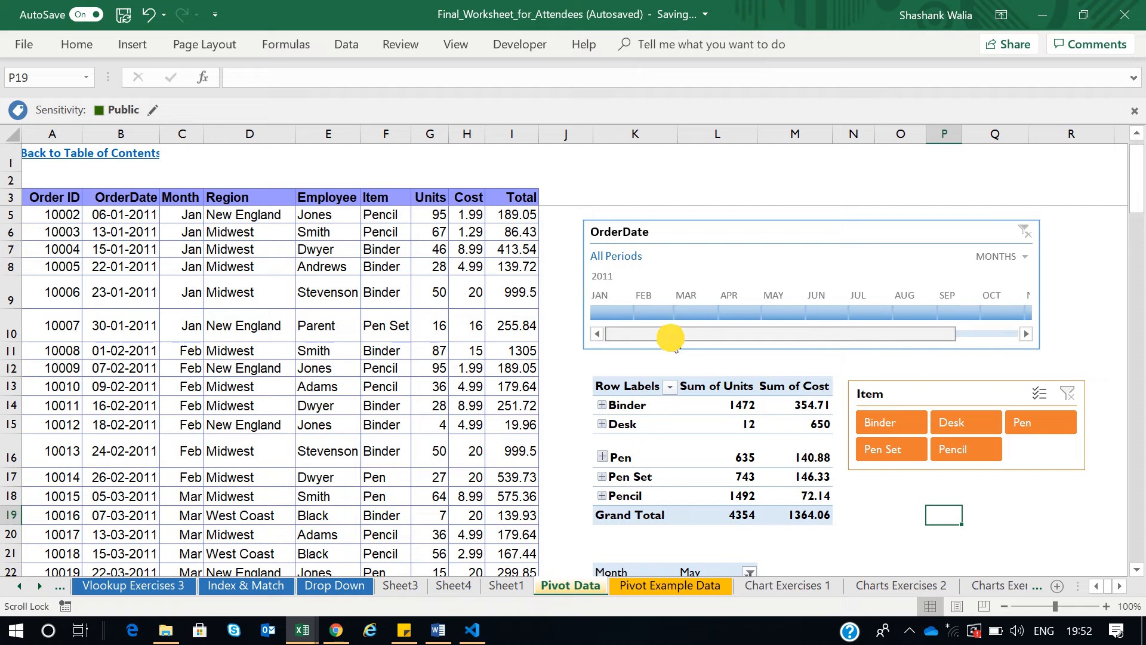
Step: Filter the item PivotTable to March 2011 with the OrderDate timeline
{"action": "mouse_move", "coordinate": [747, 485]}
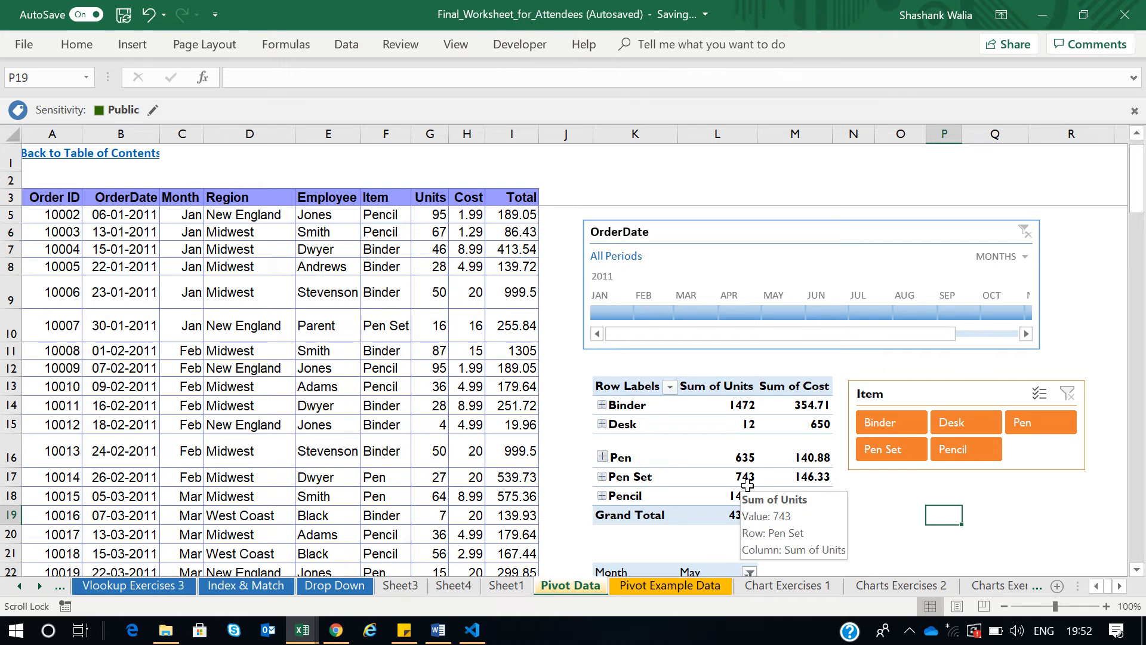
{"action": "scroll", "coordinate": [238, 496], "scroll_direction": "down", "scroll_amount": 2}
{"action": "scroll", "coordinate": [244, 494], "scroll_direction": "up", "scroll_amount": 2}
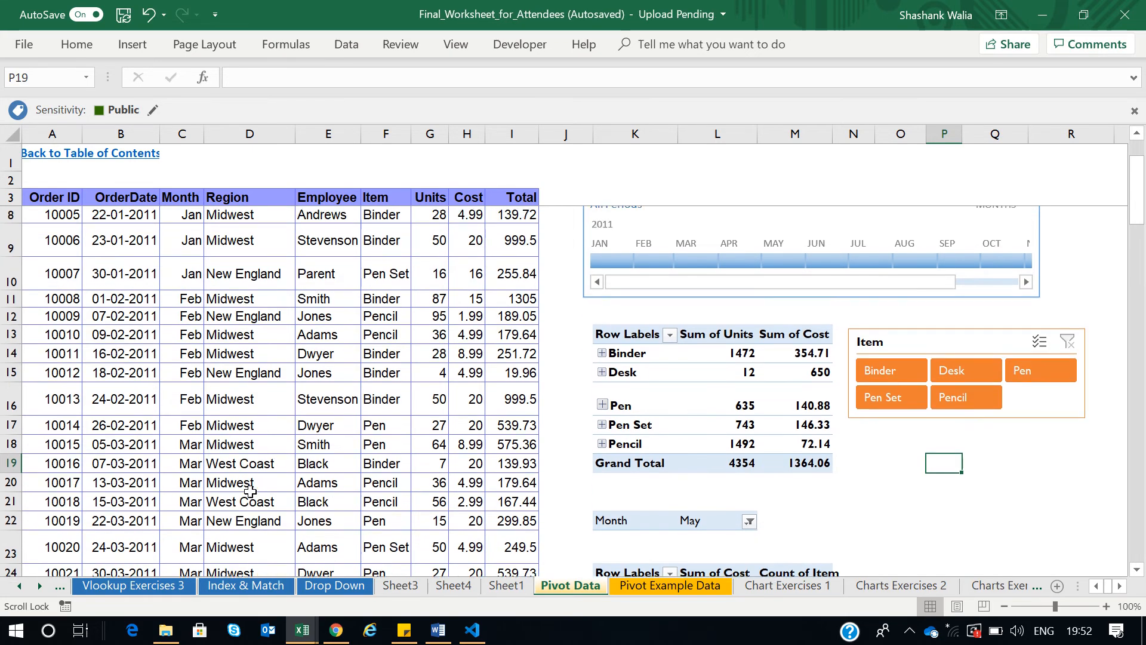
{"action": "left_click", "coordinate": [686, 328]}
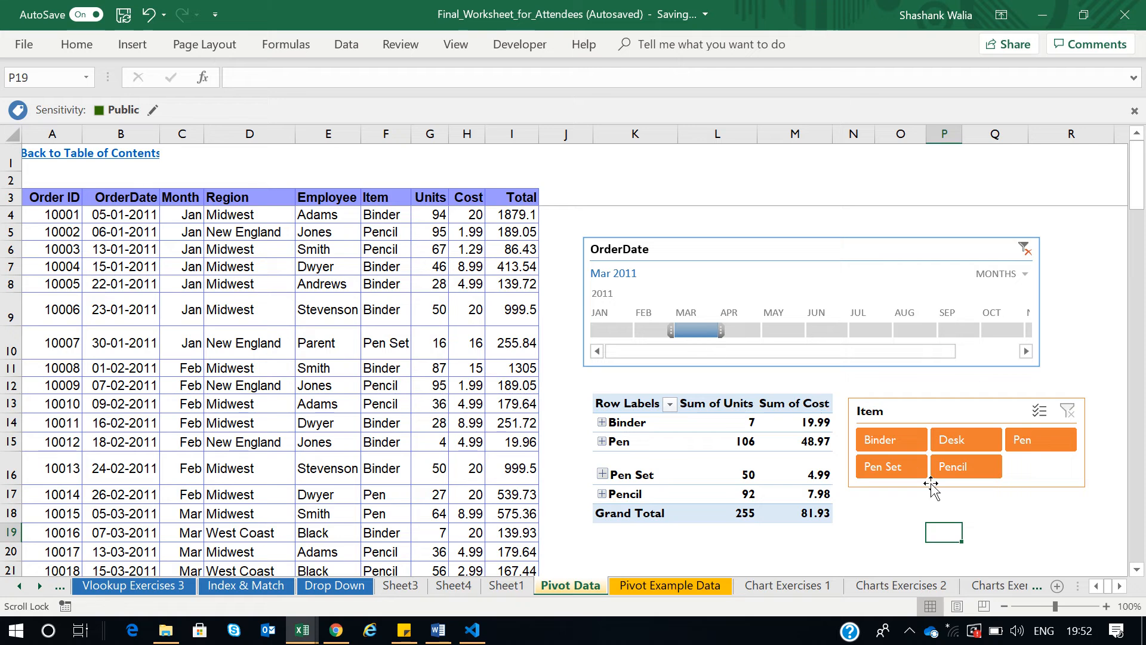
Step: Filter the PivotTables by Binder, Desk, Pen, Pen Set and Pencil in turn with the Item slicer
{"action": "left_click", "coordinate": [888, 443]}
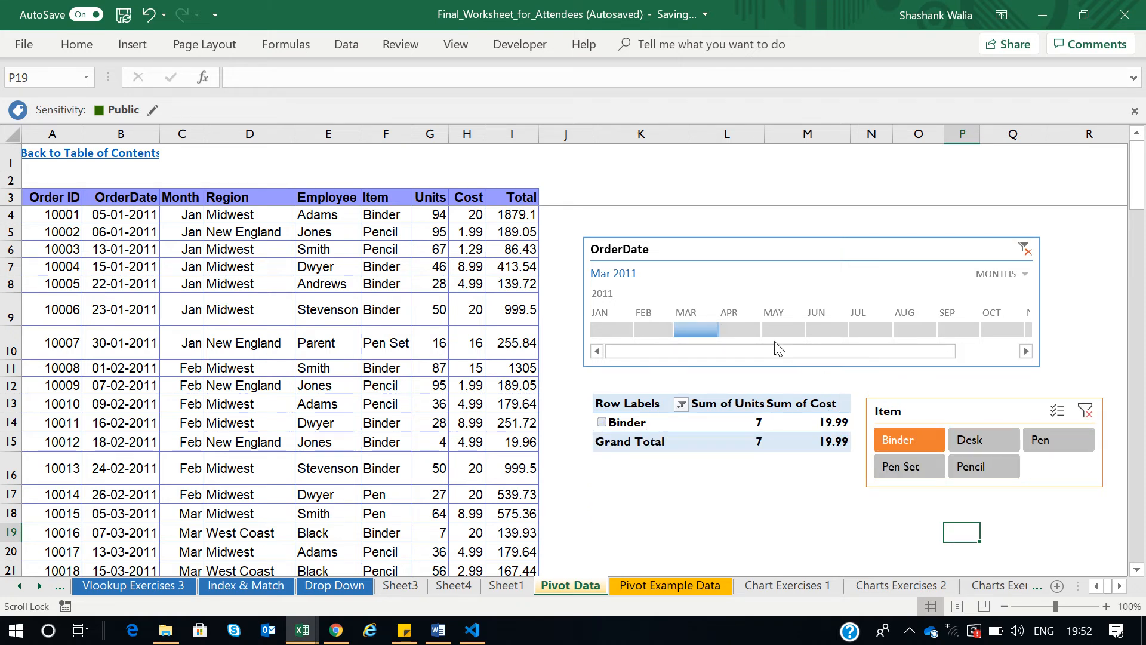
{"action": "left_click", "coordinate": [976, 445]}
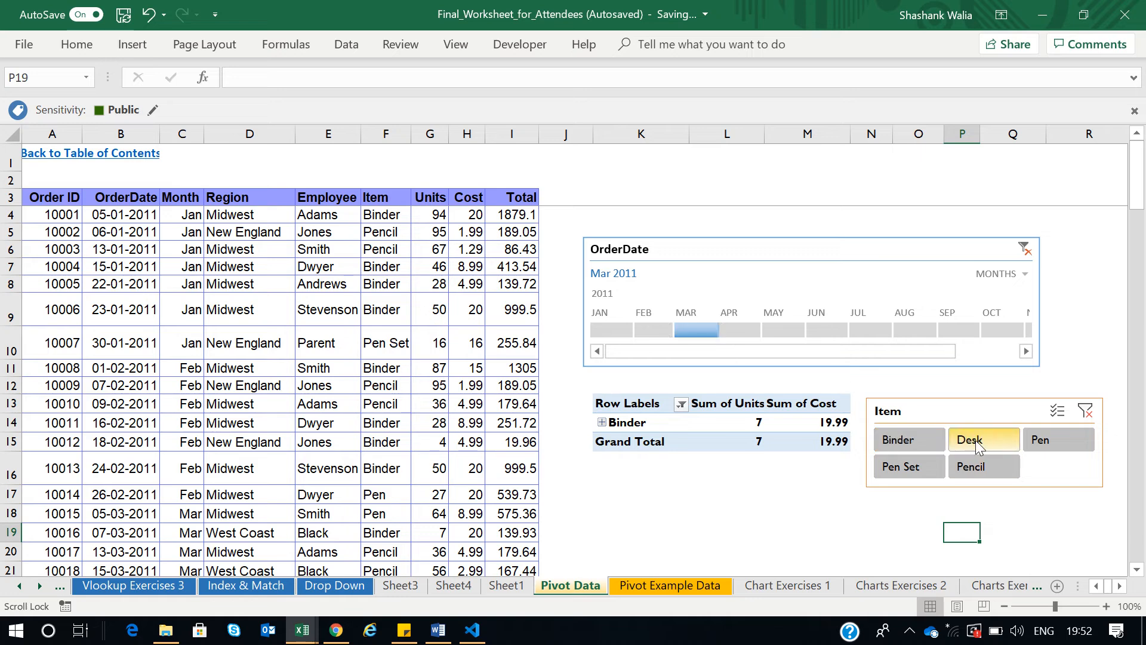
{"action": "left_click", "coordinate": [1043, 444]}
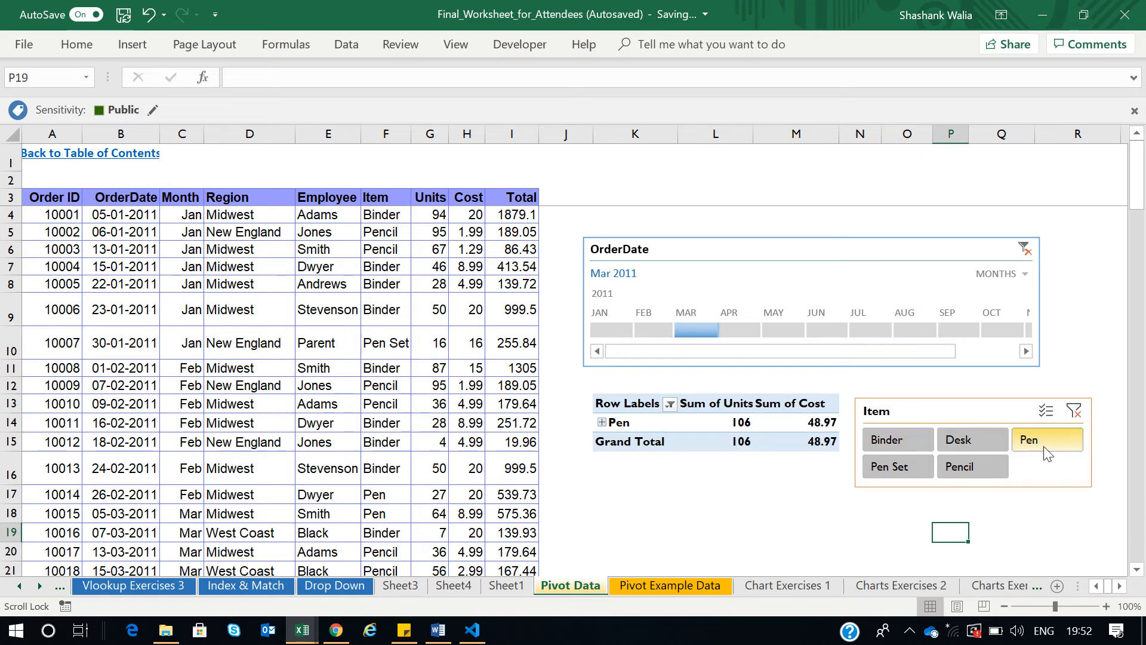
{"action": "left_click", "coordinate": [895, 465]}
{"action": "left_click", "coordinate": [971, 468]}
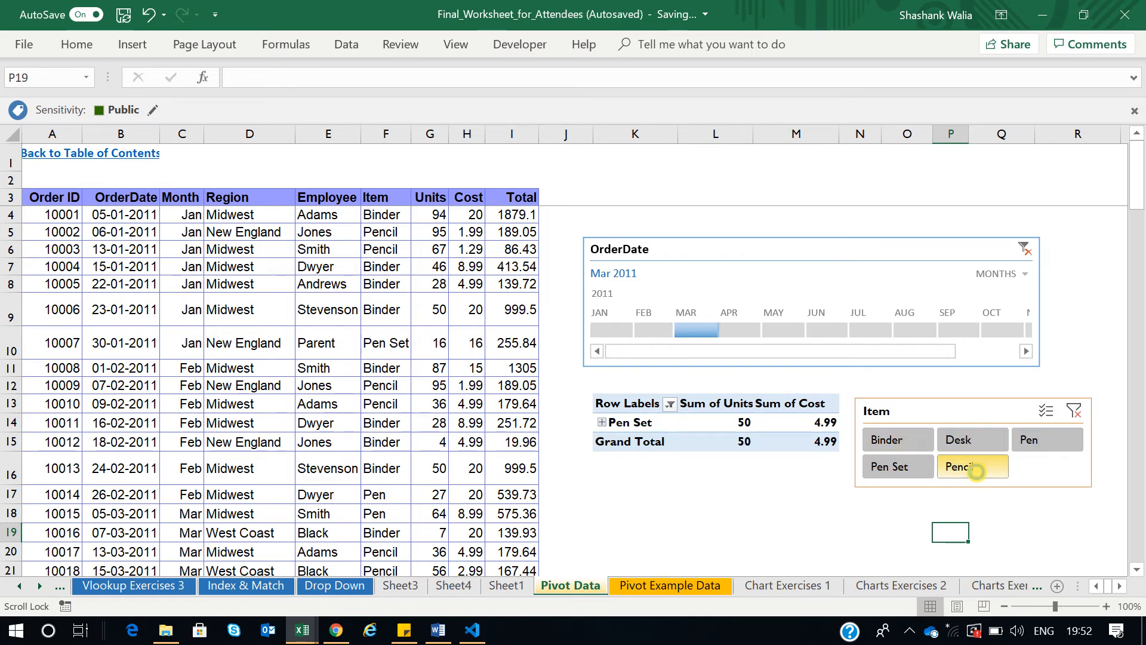
Step: Compare the Pencil figures in the item and Regionwise PivotTables and clear the Item slicer's filter
{"action": "scroll", "coordinate": [736, 471], "scroll_direction": "down", "scroll_amount": 3}
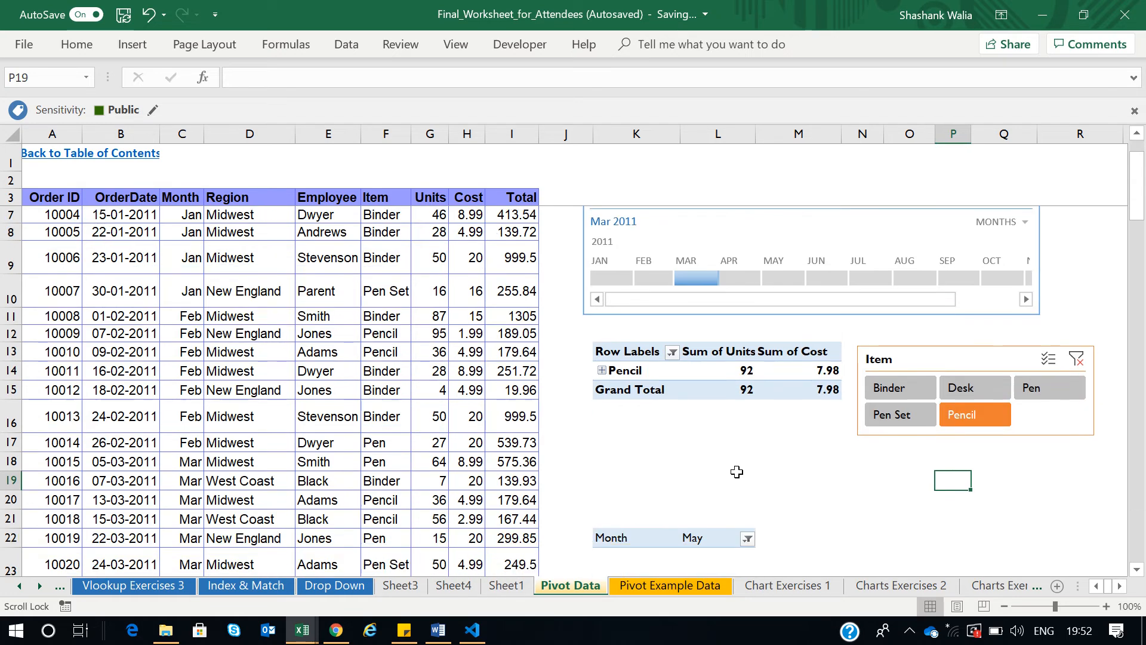
{"action": "scroll", "coordinate": [804, 459], "scroll_direction": "up", "scroll_amount": 3}
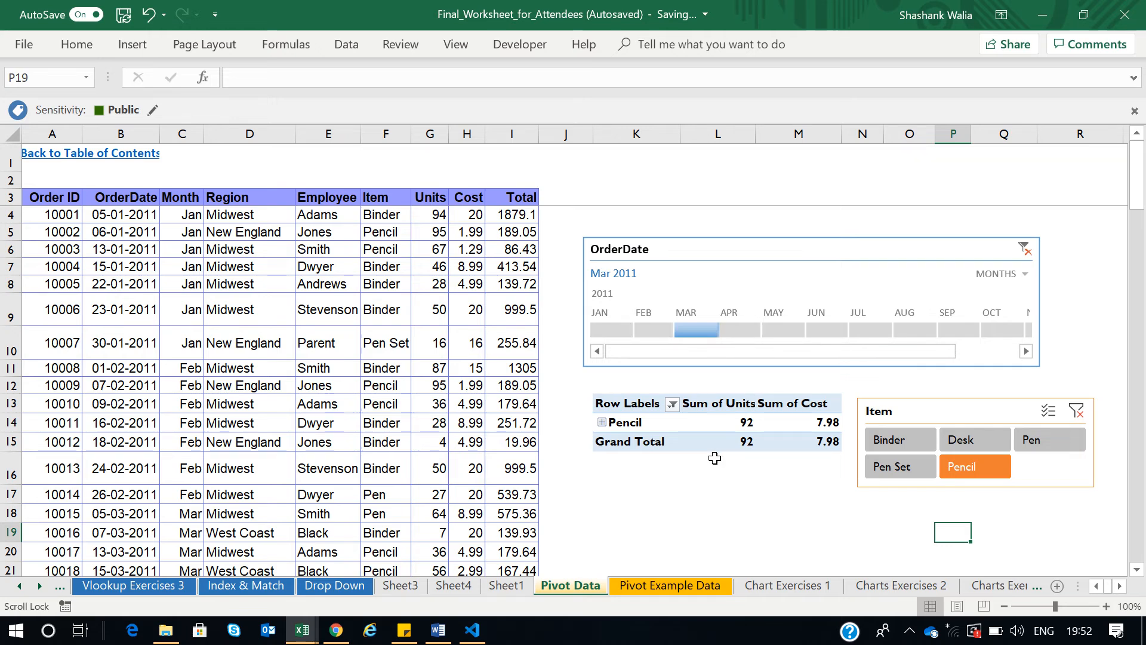
{"action": "scroll", "coordinate": [714, 457], "scroll_direction": "down", "scroll_amount": 3}
{"action": "scroll", "coordinate": [714, 457], "scroll_direction": "up", "scroll_amount": 2}
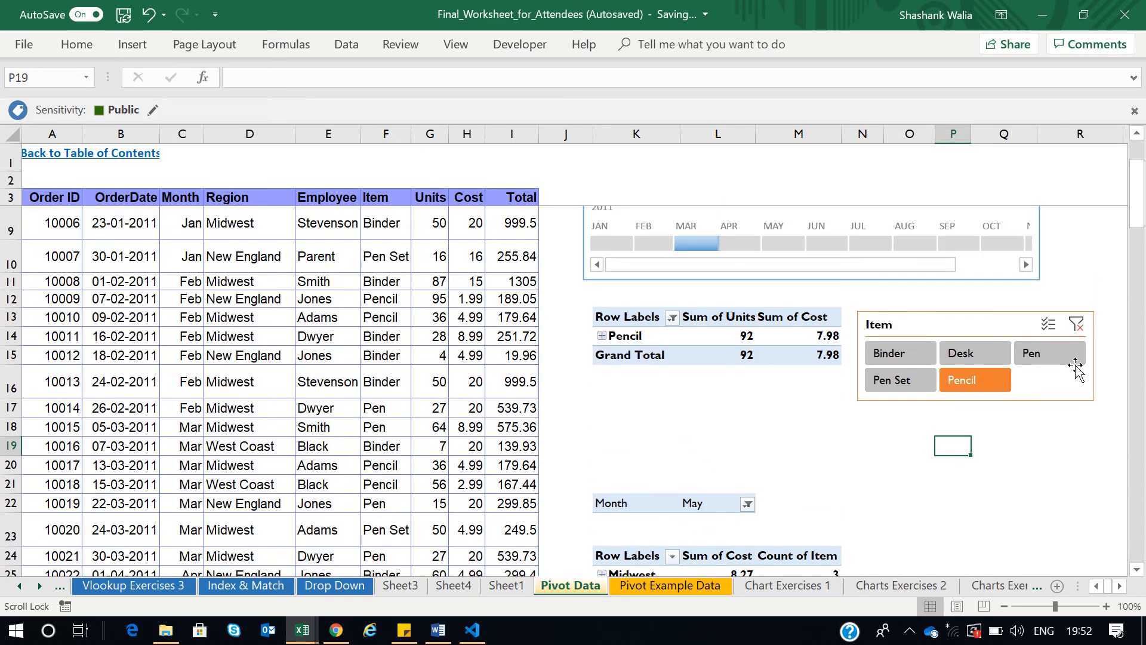
{"action": "scroll", "coordinate": [730, 467], "scroll_direction": "down", "scroll_amount": 1}
{"action": "scroll", "coordinate": [707, 302], "scroll_direction": "up", "scroll_amount": 3}
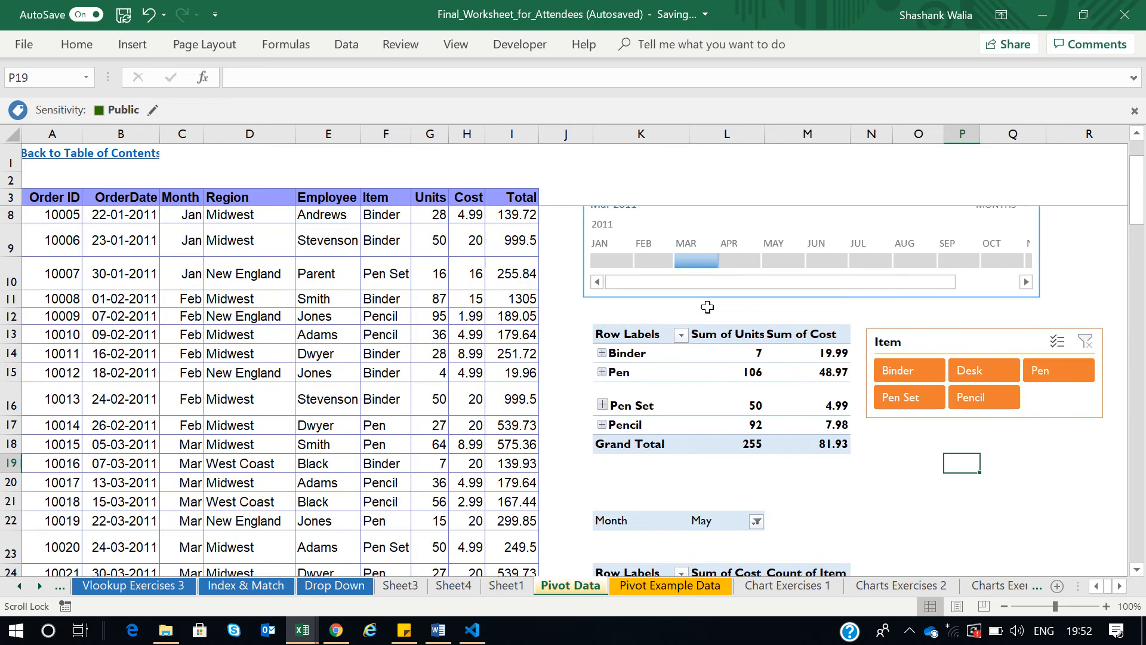
Step: Connect the OrderDate timeline to the Regionwise PivotTable in addition to Itemswise
{"action": "left_click", "coordinate": [726, 250]}
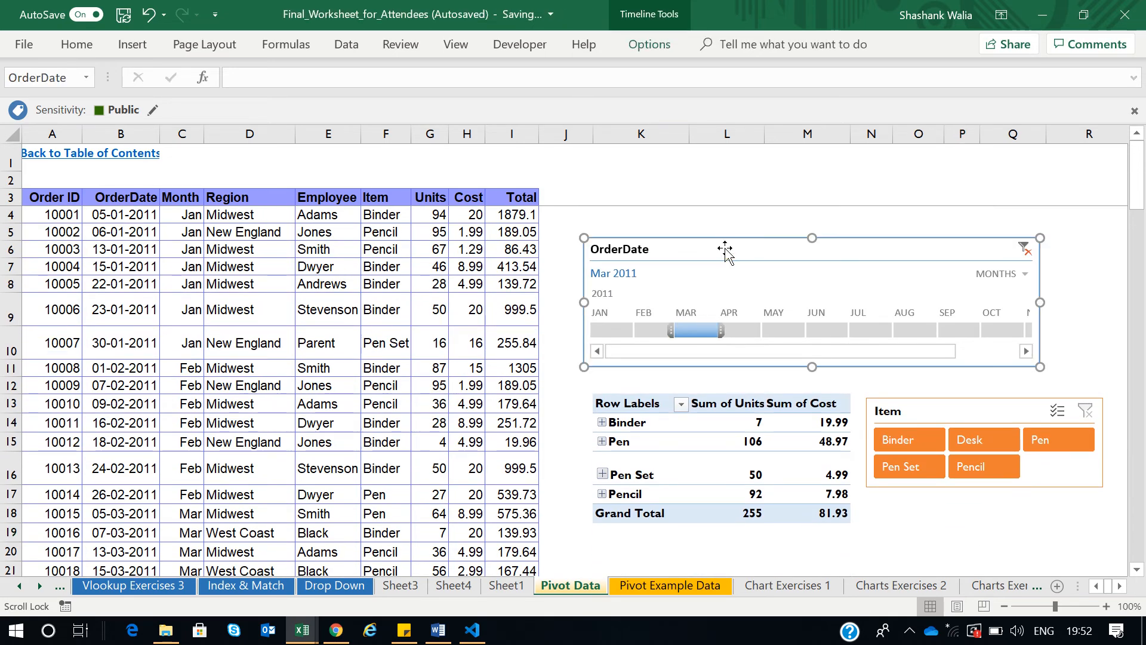
{"action": "left_click", "coordinate": [648, 44]}
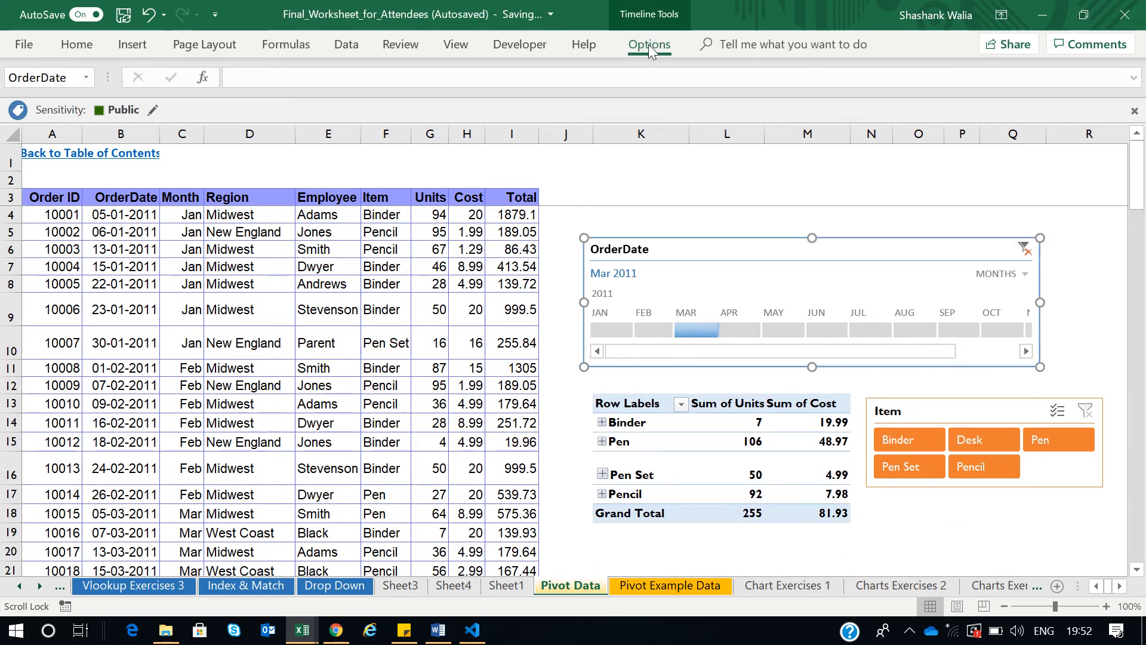
{"action": "left_click", "coordinate": [127, 99]}
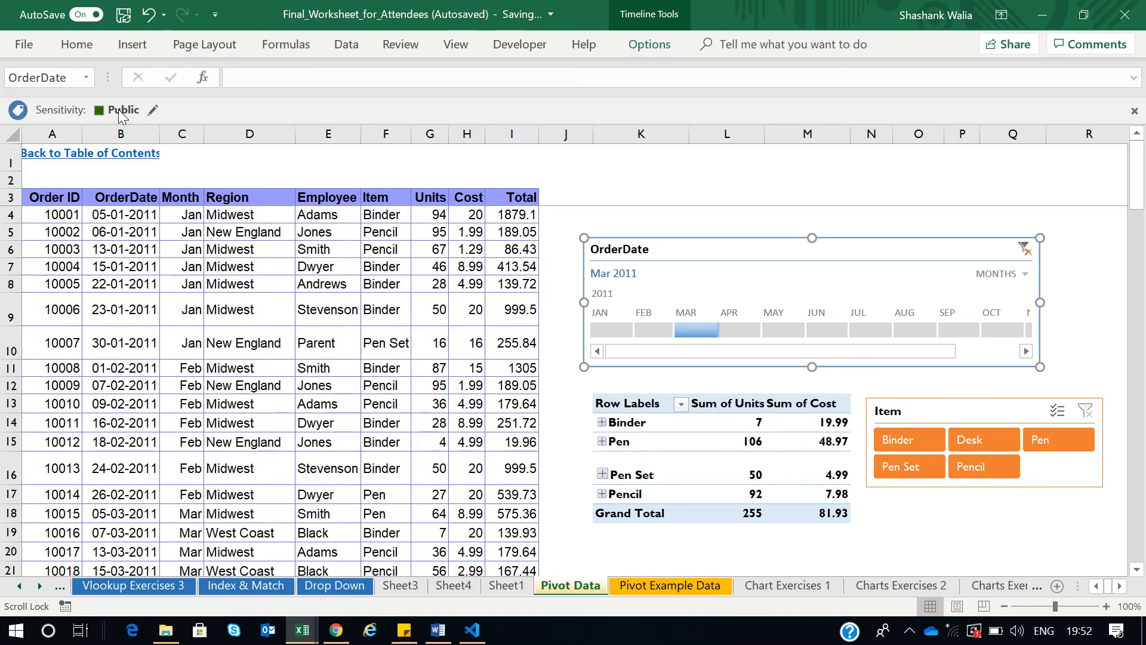
{"action": "left_click", "coordinate": [597, 262]}
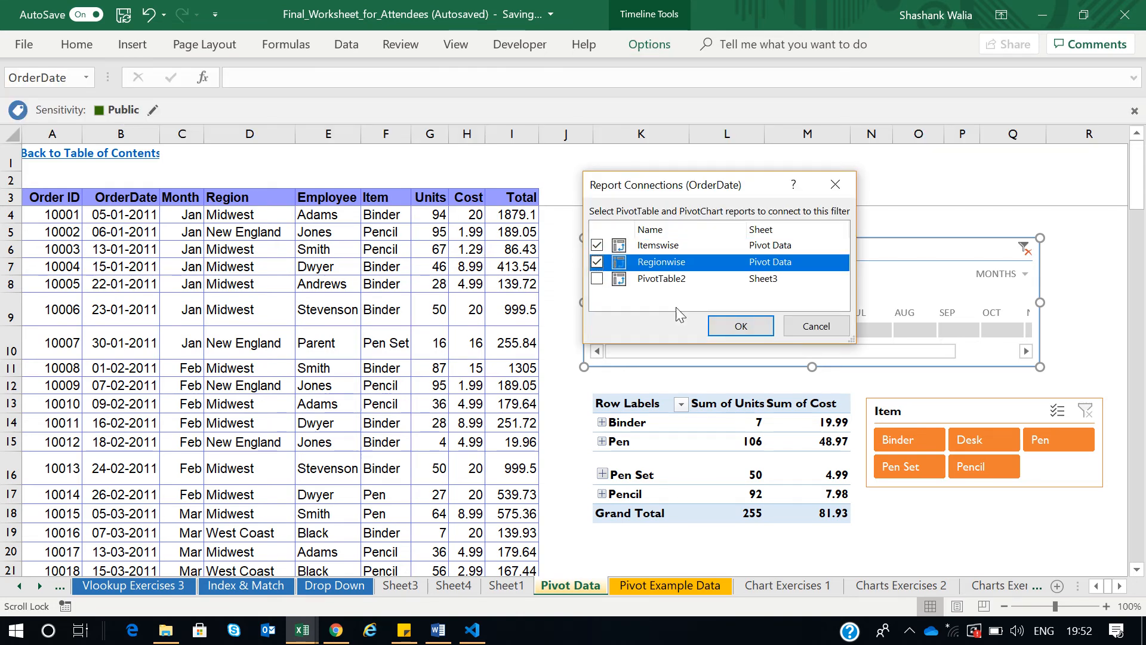
{"action": "left_click", "coordinate": [751, 330]}
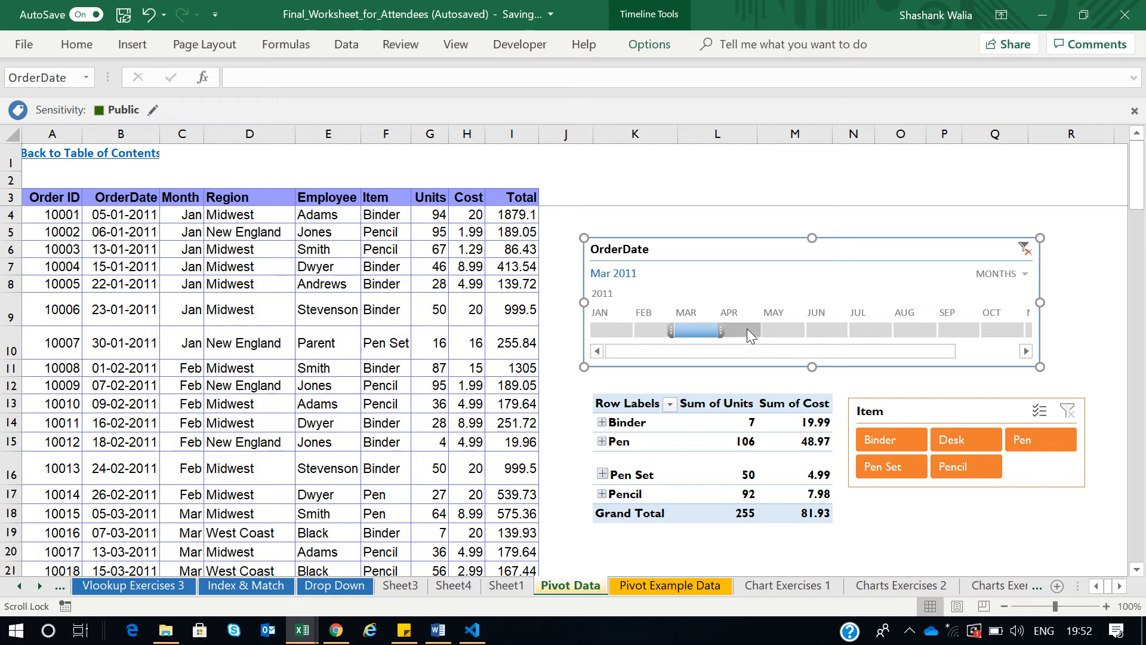
Step: Filter both connected PivotTables to April 2011 and finally to May 2011 with the timeline, checking the Regionwise figures
{"action": "left_click", "coordinate": [749, 330]}
{"action": "scroll", "coordinate": [793, 387], "scroll_direction": "down", "scroll_amount": 3}
{"action": "scroll", "coordinate": [748, 476], "scroll_direction": "up", "scroll_amount": 1}
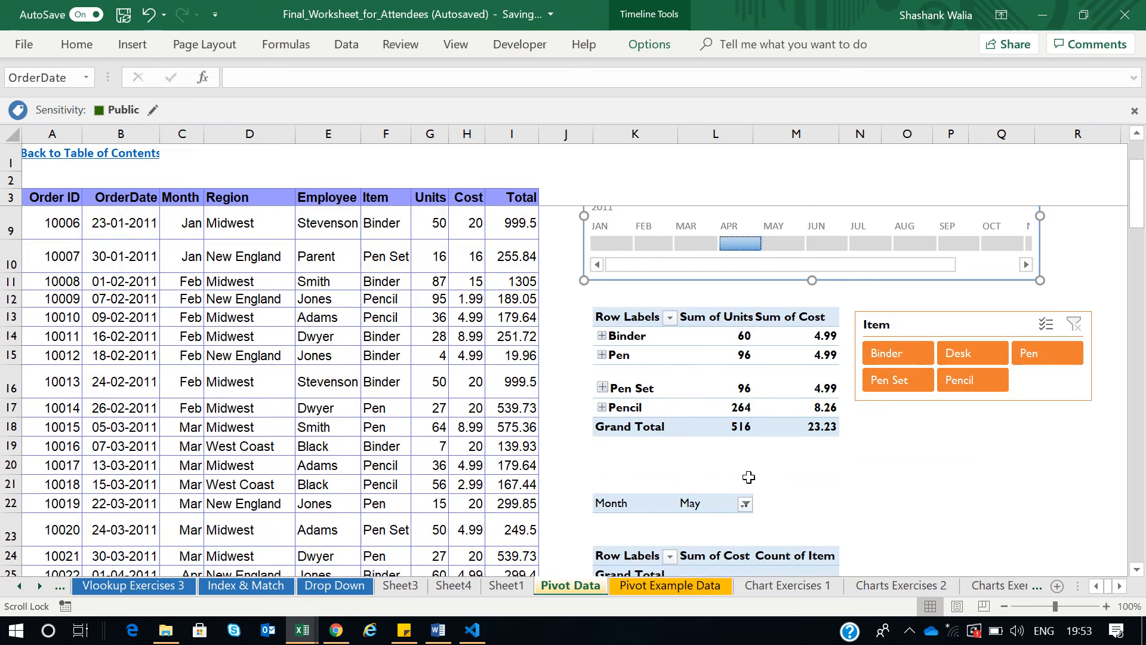
{"action": "left_click", "coordinate": [778, 241]}
{"action": "scroll", "coordinate": [723, 492], "scroll_direction": "down", "scroll_amount": 2}
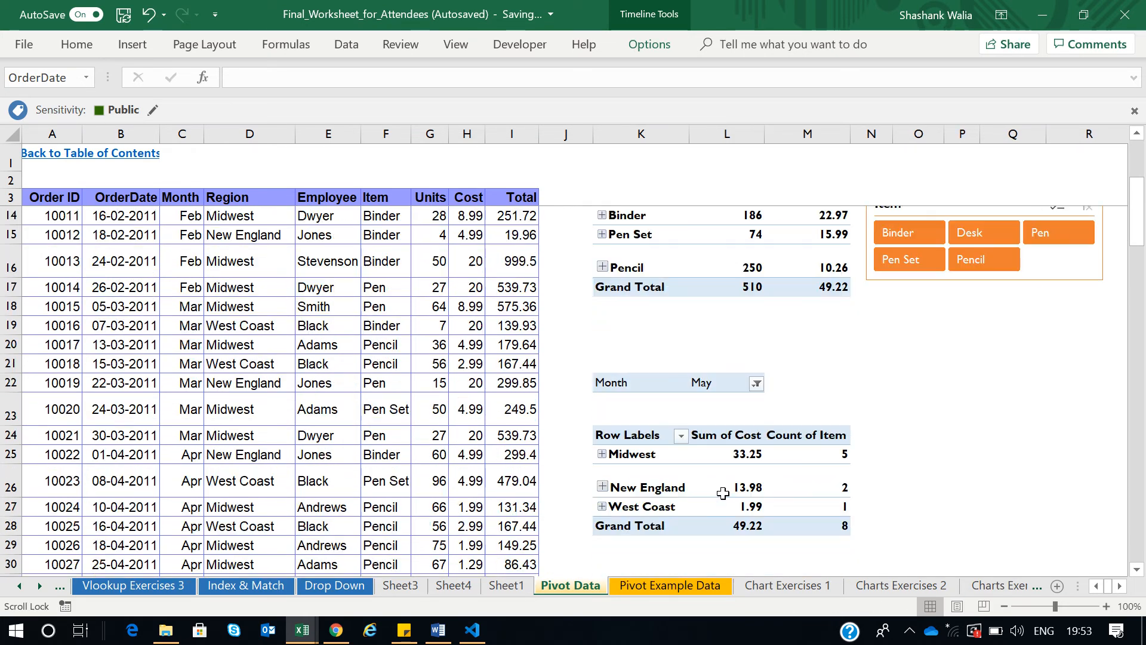
{"action": "scroll", "coordinate": [722, 503], "scroll_direction": "up", "scroll_amount": 2}
{"action": "scroll", "coordinate": [991, 272], "scroll_direction": "up", "scroll_amount": 2}
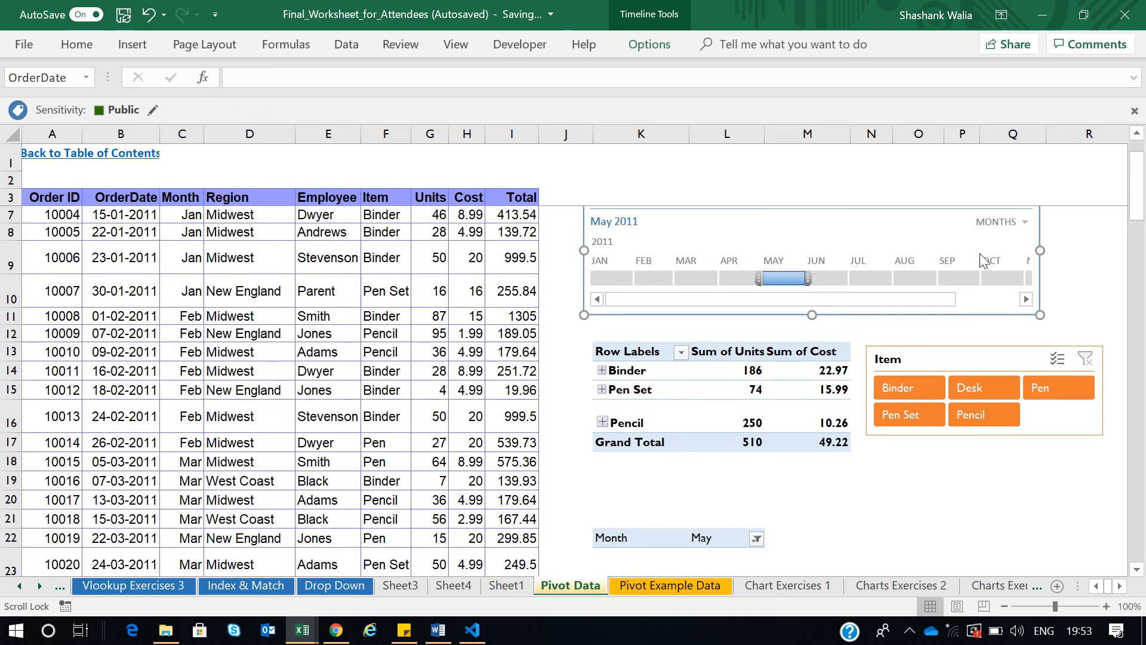
Step: Switch the OrderDate timeline's time level to days, years and finally quarters
{"action": "left_click", "coordinate": [1018, 273]}
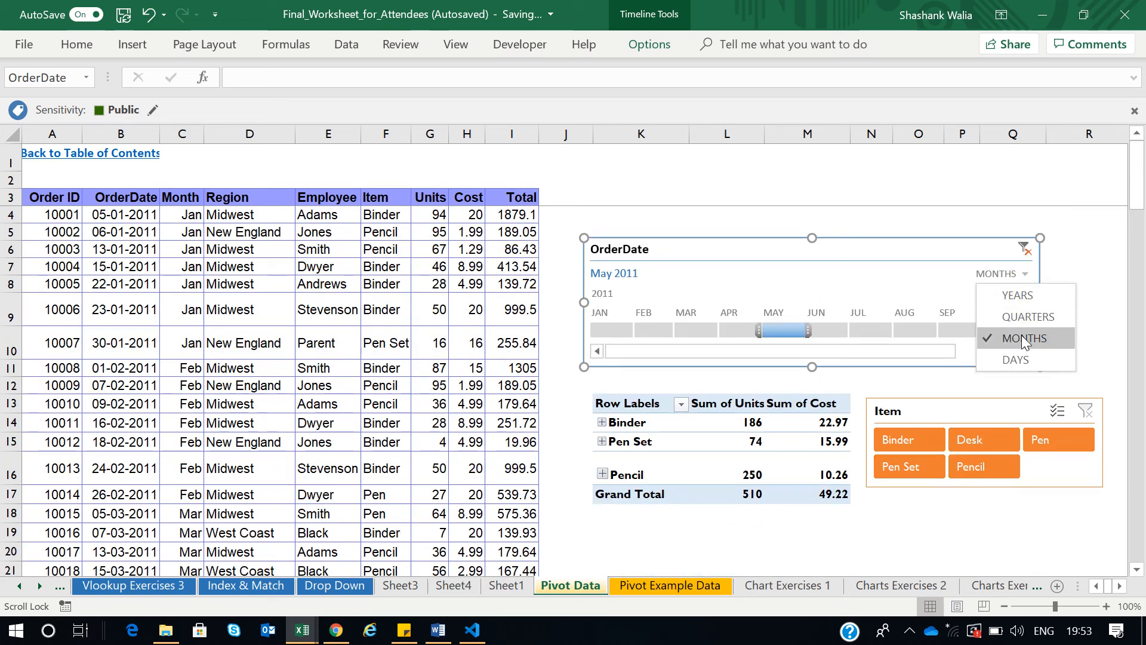
{"action": "left_click", "coordinate": [1018, 335]}
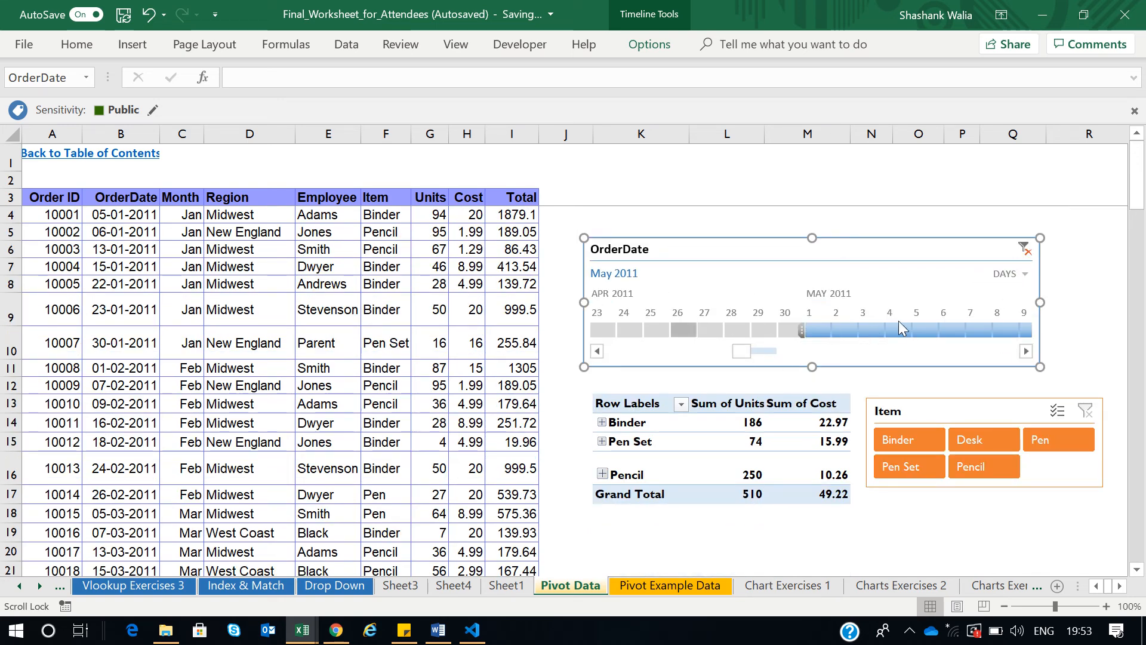
{"action": "left_click", "coordinate": [1022, 275]}
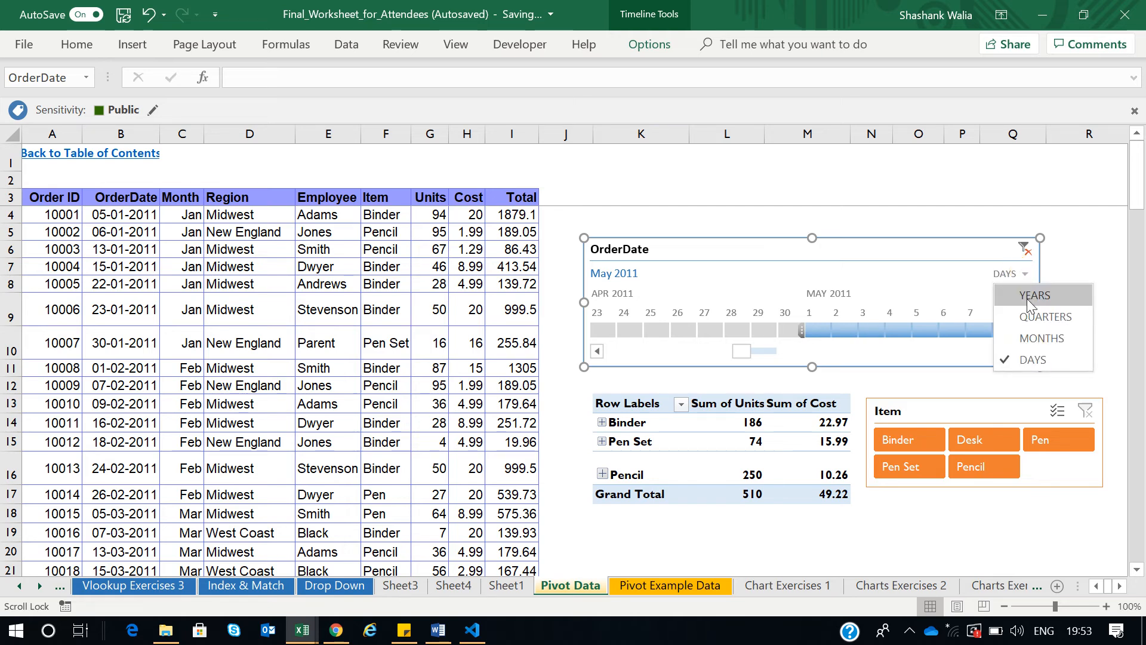
{"action": "left_click", "coordinate": [1024, 300]}
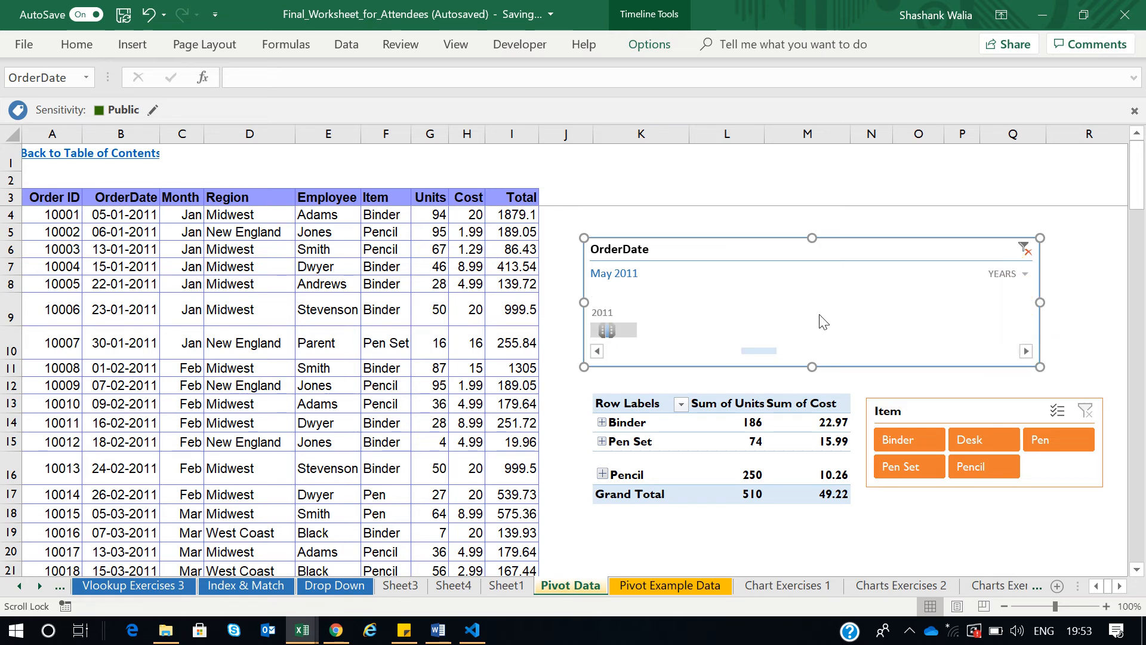
{"action": "left_click", "coordinate": [1013, 273]}
{"action": "left_click", "coordinate": [1027, 315]}
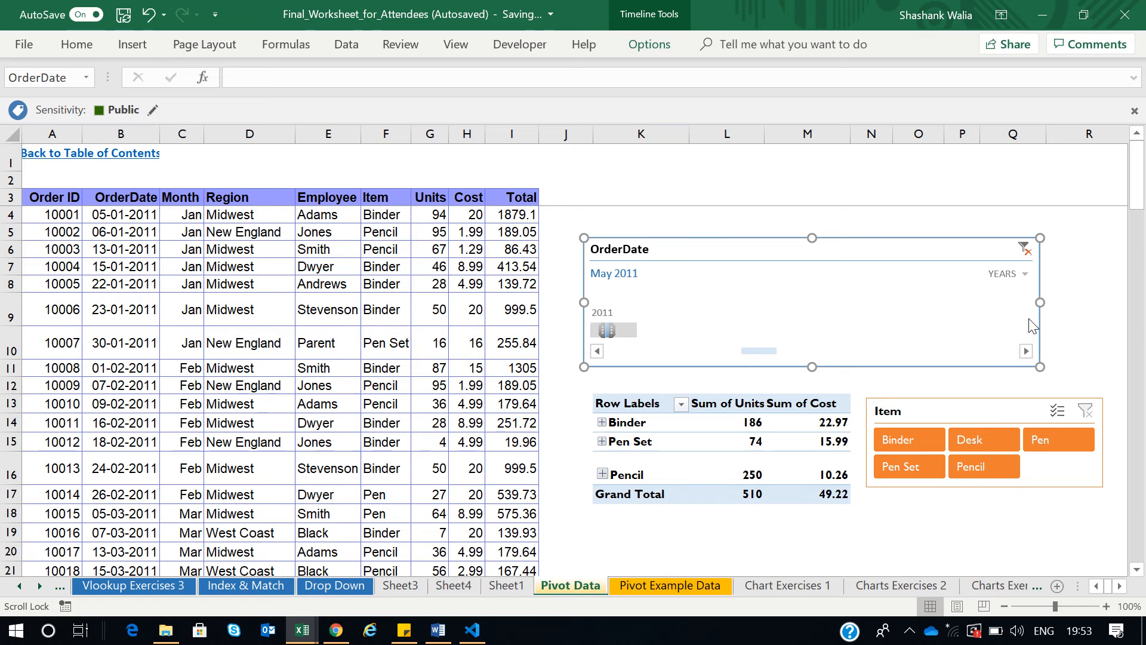
Step: Filter both connected PivotTables to Q3 2011 and finally to Q2 2011 with the timeline, checking the Regionwise PivotTable
{"action": "left_click", "coordinate": [667, 330]}
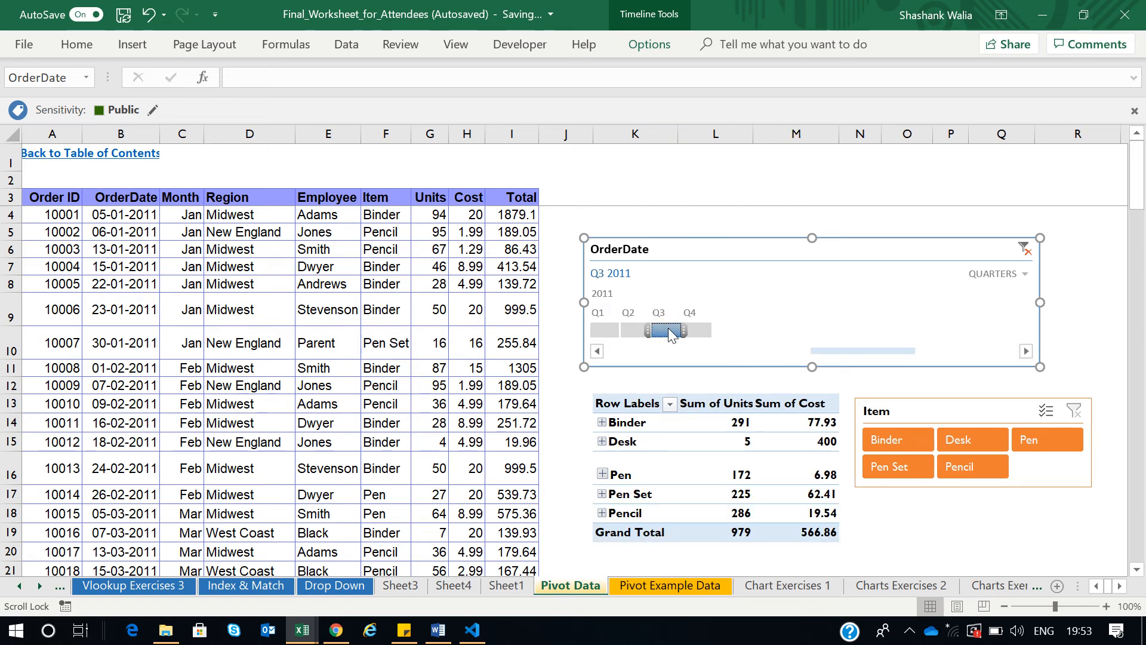
{"action": "scroll", "coordinate": [702, 339], "scroll_direction": "down", "scroll_amount": 2}
{"action": "scroll", "coordinate": [701, 339], "scroll_direction": "down", "scroll_amount": 1}
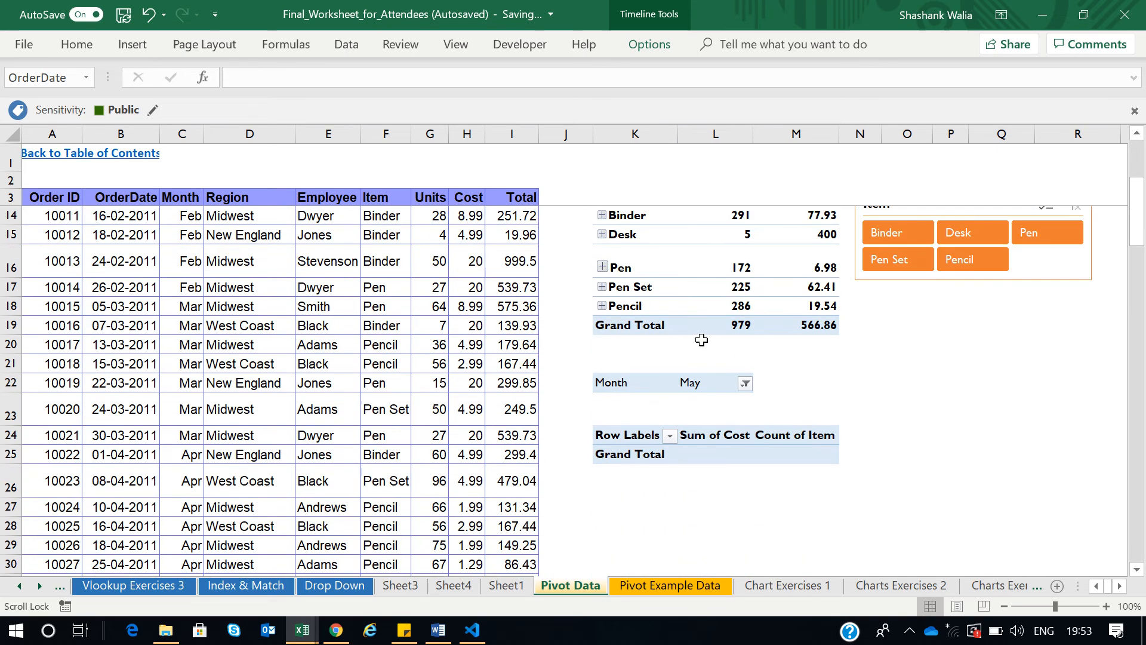
{"action": "scroll", "coordinate": [698, 335], "scroll_direction": "up", "scroll_amount": 3}
{"action": "left_click", "coordinate": [634, 294]}
{"action": "scroll", "coordinate": [758, 391], "scroll_direction": "down", "scroll_amount": 2}
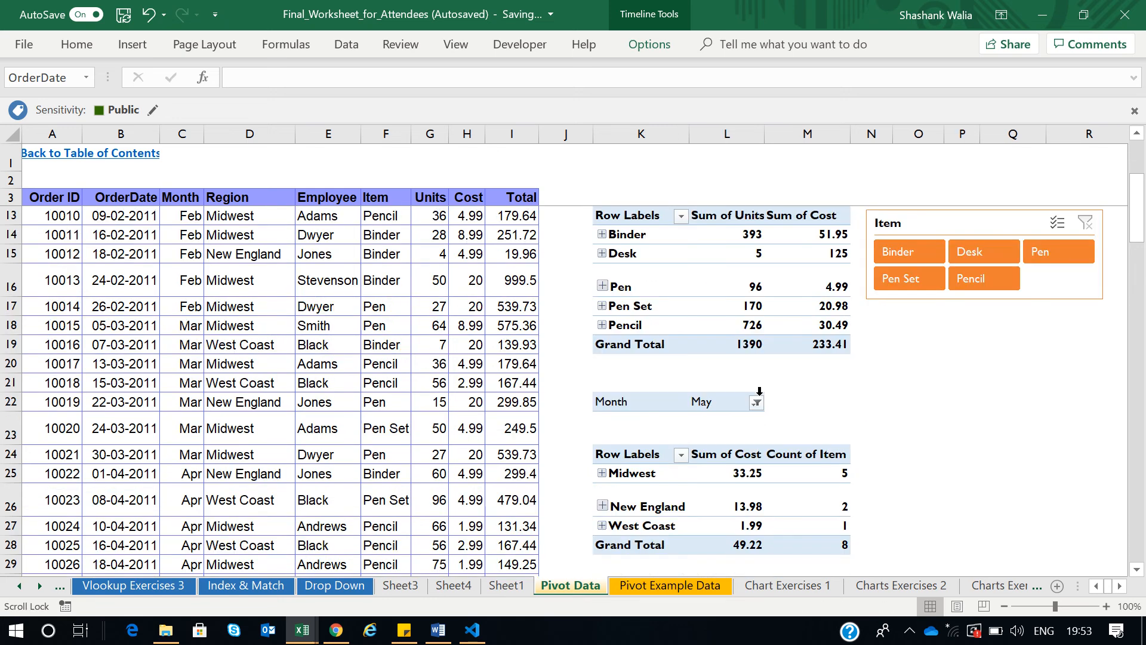
{"action": "scroll", "coordinate": [532, 370], "scroll_direction": "up", "scroll_amount": 3}
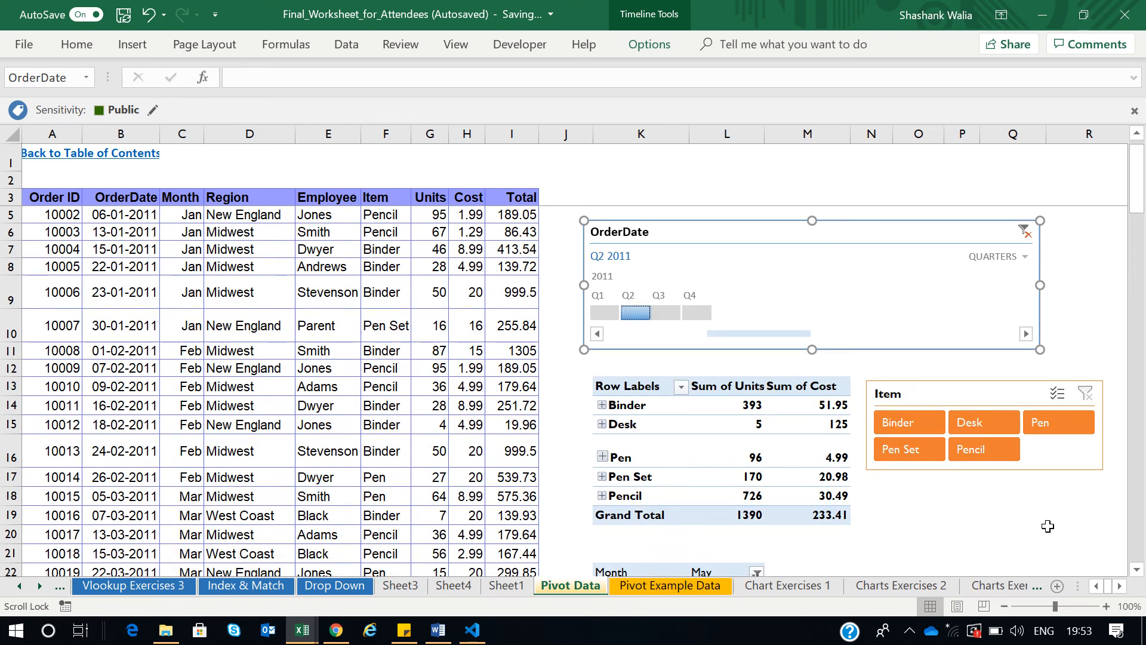
Step: Move the Item slicer beside the OrderDate timeline, leaving the area next to the item PivotTable free
{"action": "left_click", "coordinate": [1048, 527]}
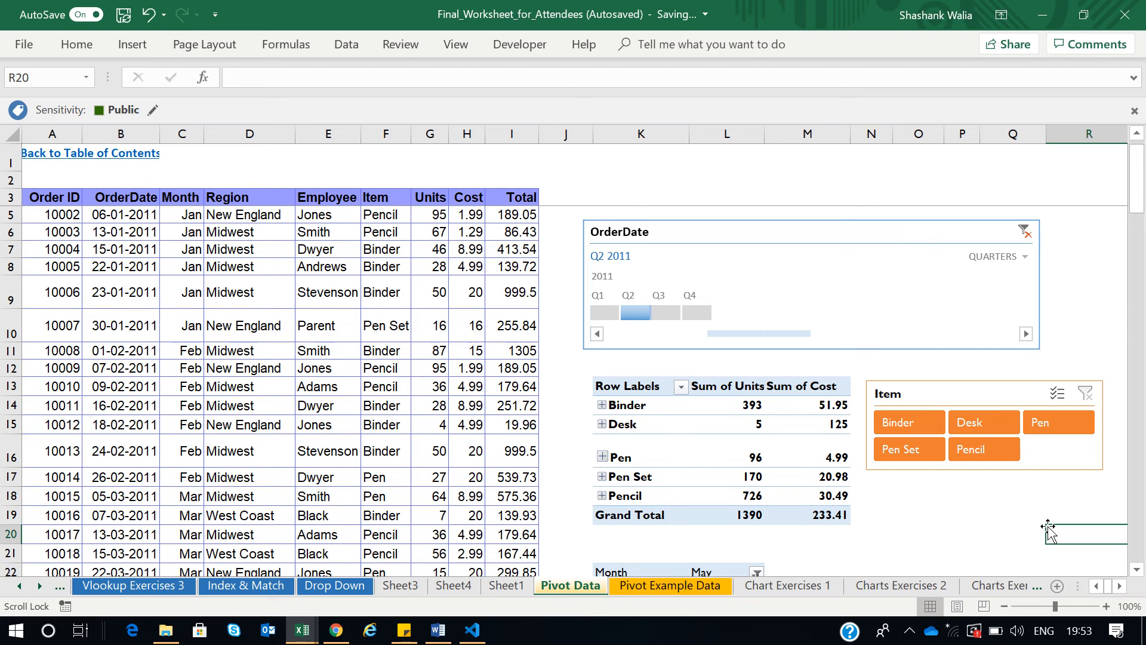
{"action": "left_click", "coordinate": [1119, 586]}
{"action": "scroll", "coordinate": [871, 452], "scroll_direction": "down", "scroll_amount": 3}
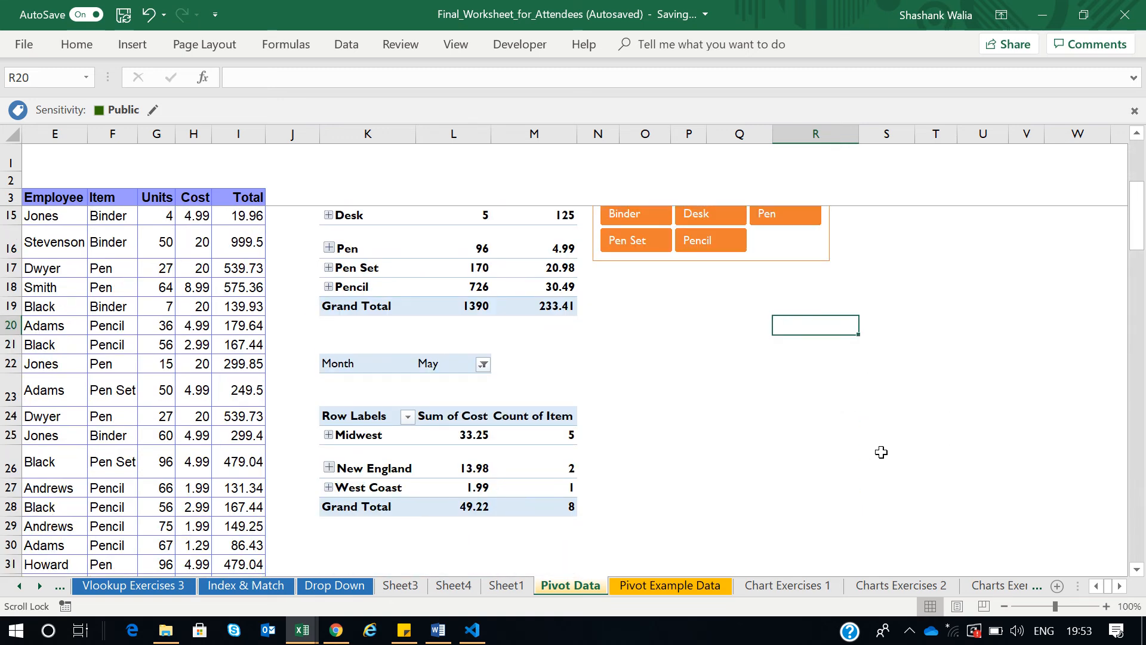
{"action": "left_click", "coordinate": [1119, 586]}
{"action": "scroll", "coordinate": [840, 503], "scroll_direction": "up", "scroll_amount": 1}
{"action": "scroll", "coordinate": [840, 503], "scroll_direction": "up", "scroll_amount": 1}
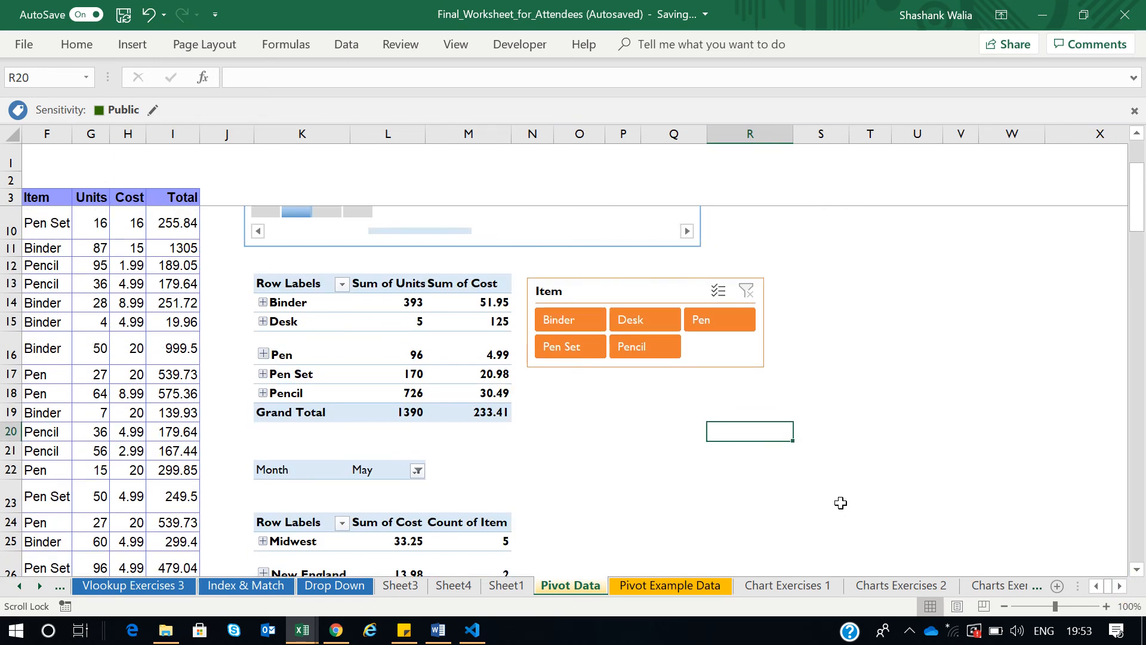
{"action": "scroll", "coordinate": [840, 503], "scroll_direction": "down", "scroll_amount": 1}
{"action": "scroll", "coordinate": [840, 503], "scroll_direction": "up", "scroll_amount": 1}
{"action": "left_click_drag", "start_coordinate": [648, 307], "coordinate": [850, 245]}
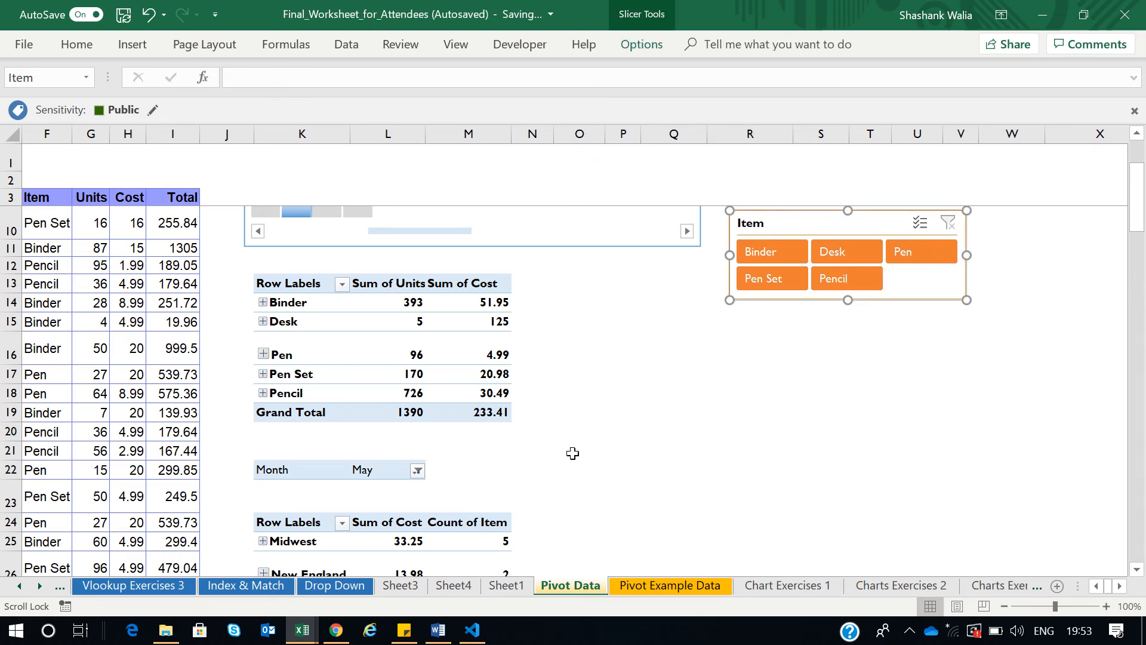
{"action": "left_click", "coordinate": [635, 378]}
{"action": "scroll", "coordinate": [634, 378], "scroll_direction": "up", "scroll_amount": 2}
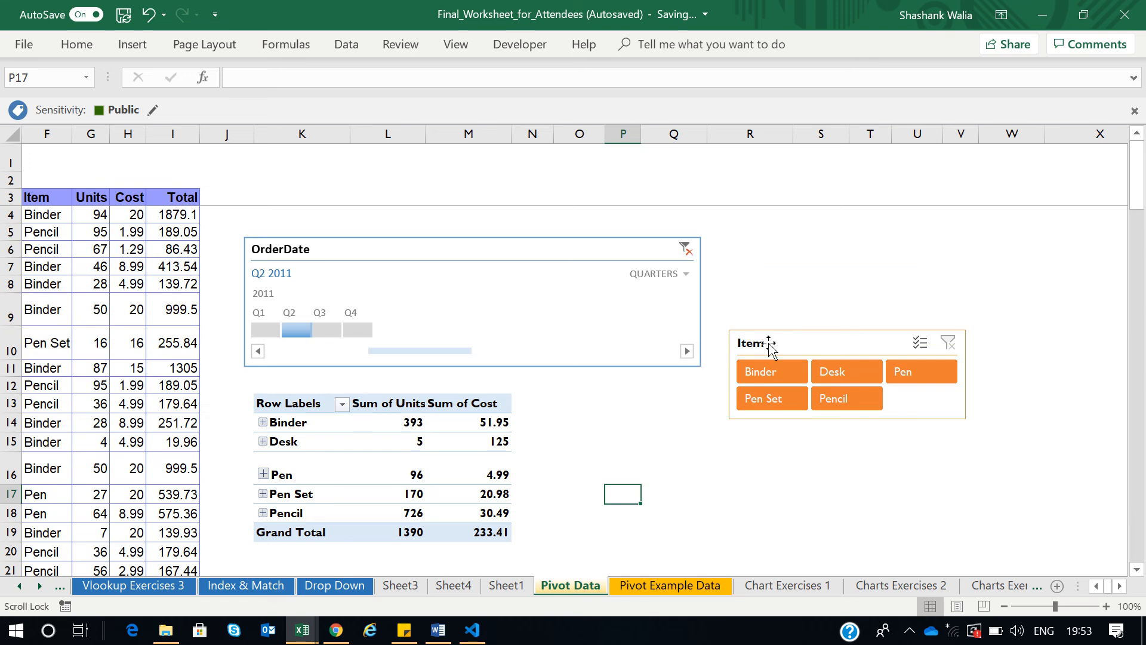
{"action": "left_click_drag", "start_coordinate": [768, 340], "coordinate": [750, 235]}
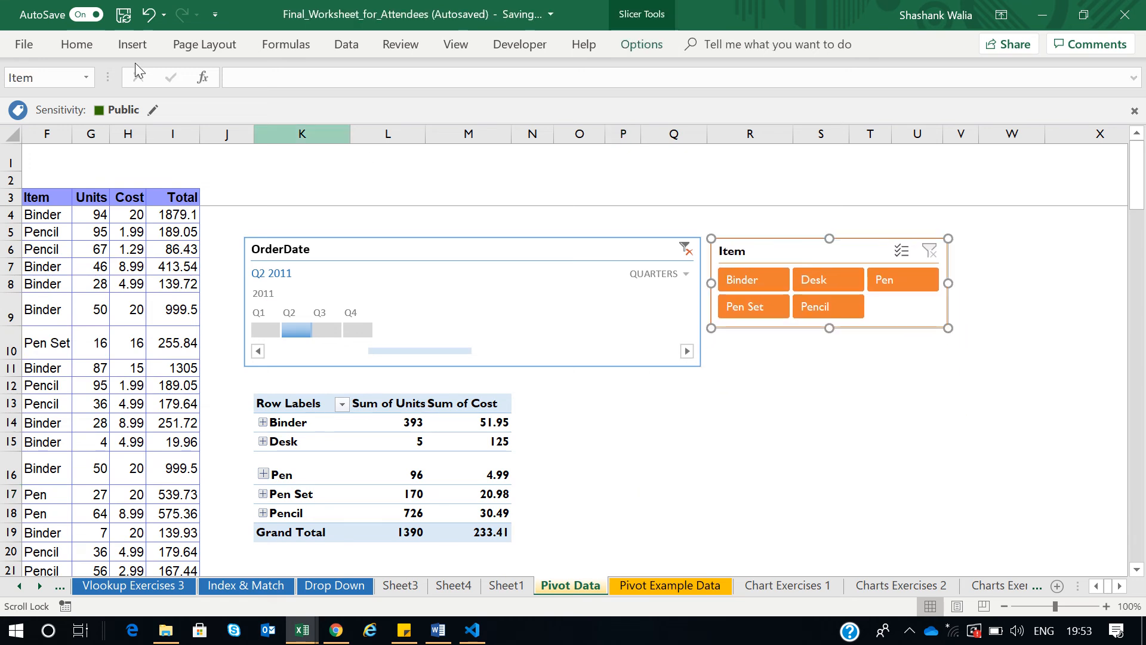
Step: Insert a standard Pie PivotChart from the item PivotTable and place it beside the table, below the Item slicer
{"action": "left_click", "coordinate": [337, 495]}
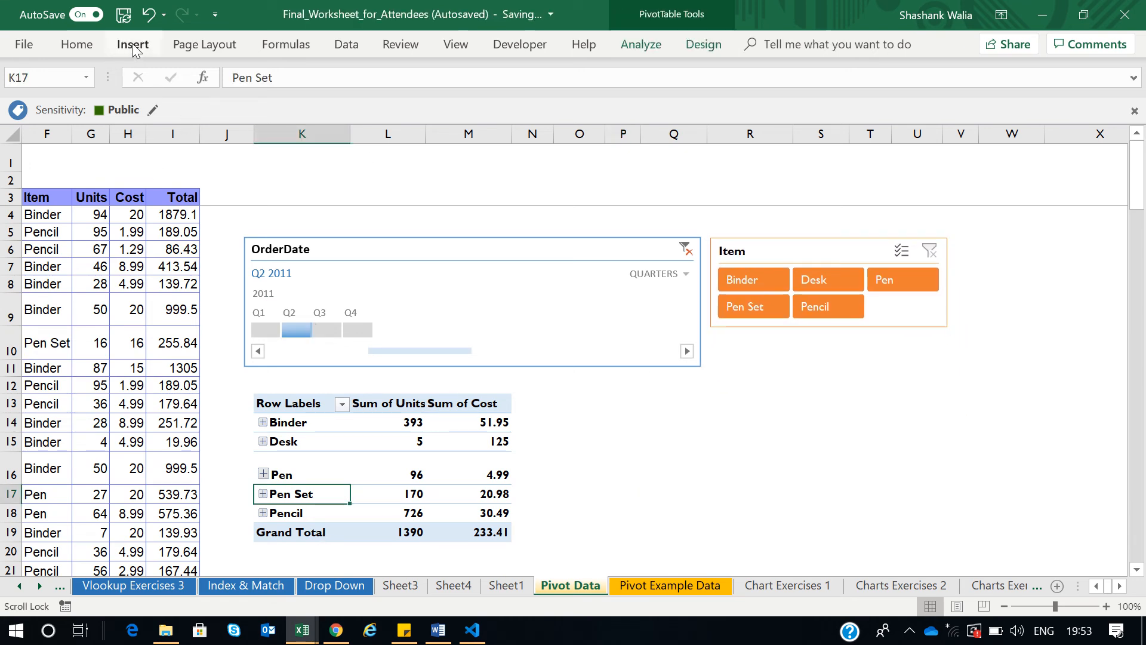
{"action": "left_click", "coordinate": [134, 44]}
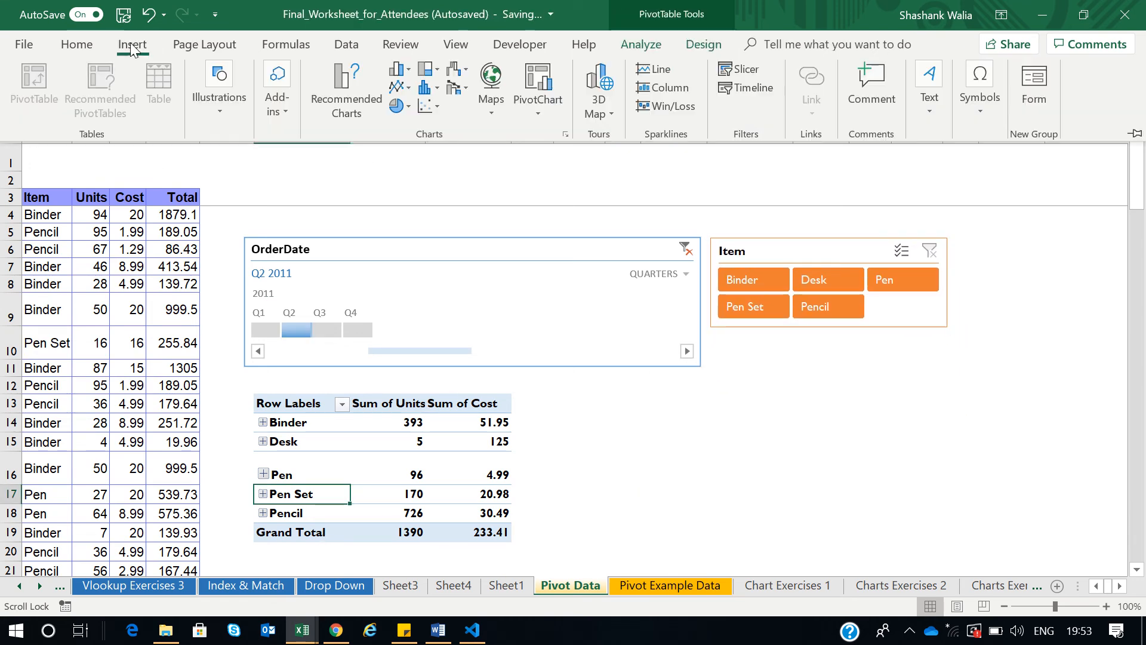
{"action": "left_click", "coordinate": [343, 96]}
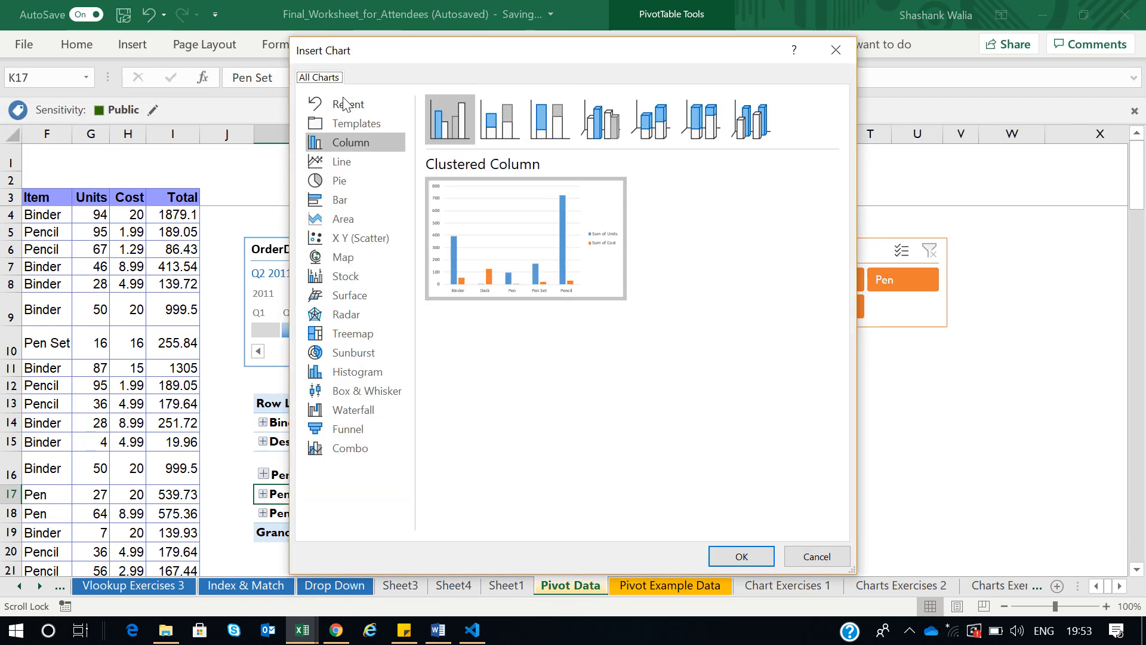
{"action": "left_click", "coordinate": [337, 184]}
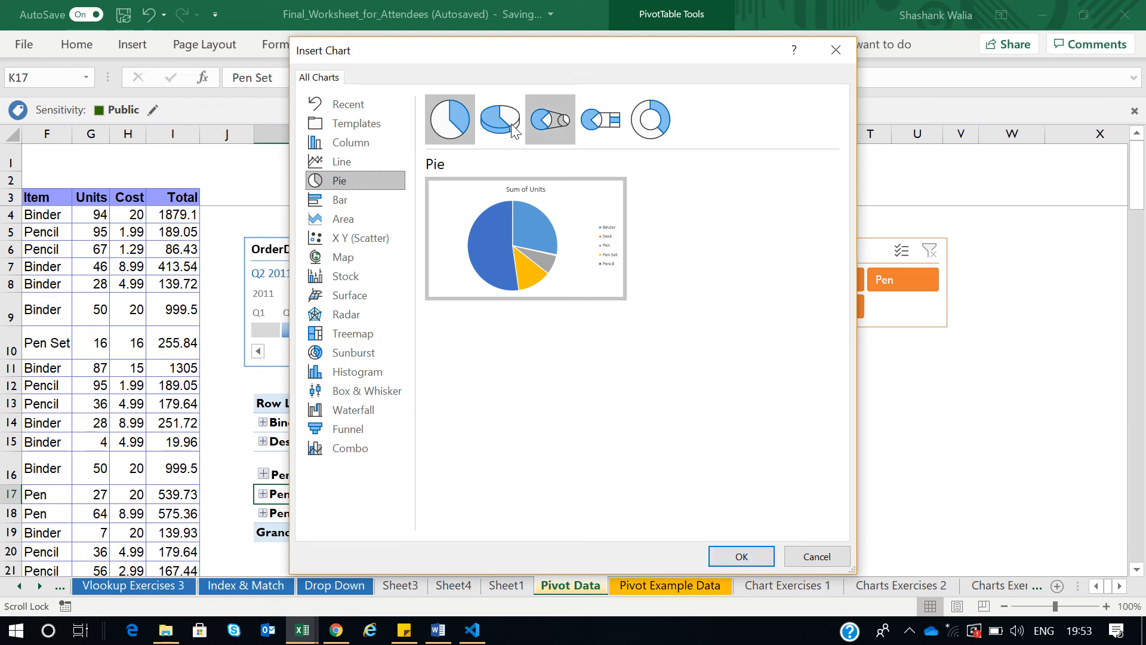
{"action": "left_click", "coordinate": [633, 122]}
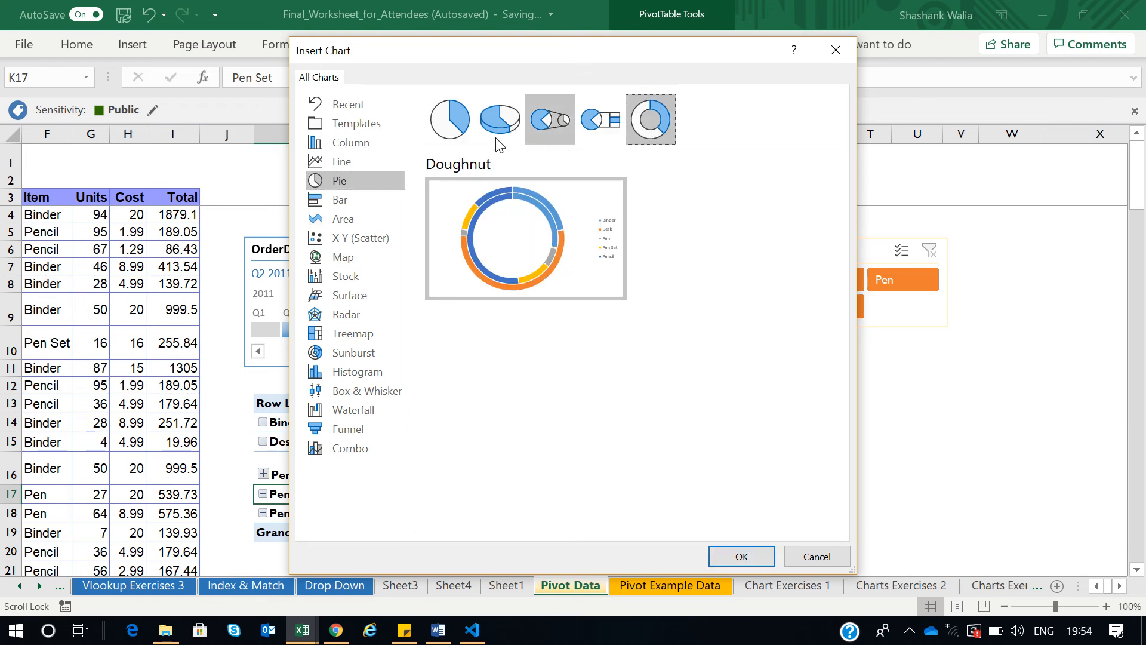
{"action": "left_click", "coordinate": [449, 125]}
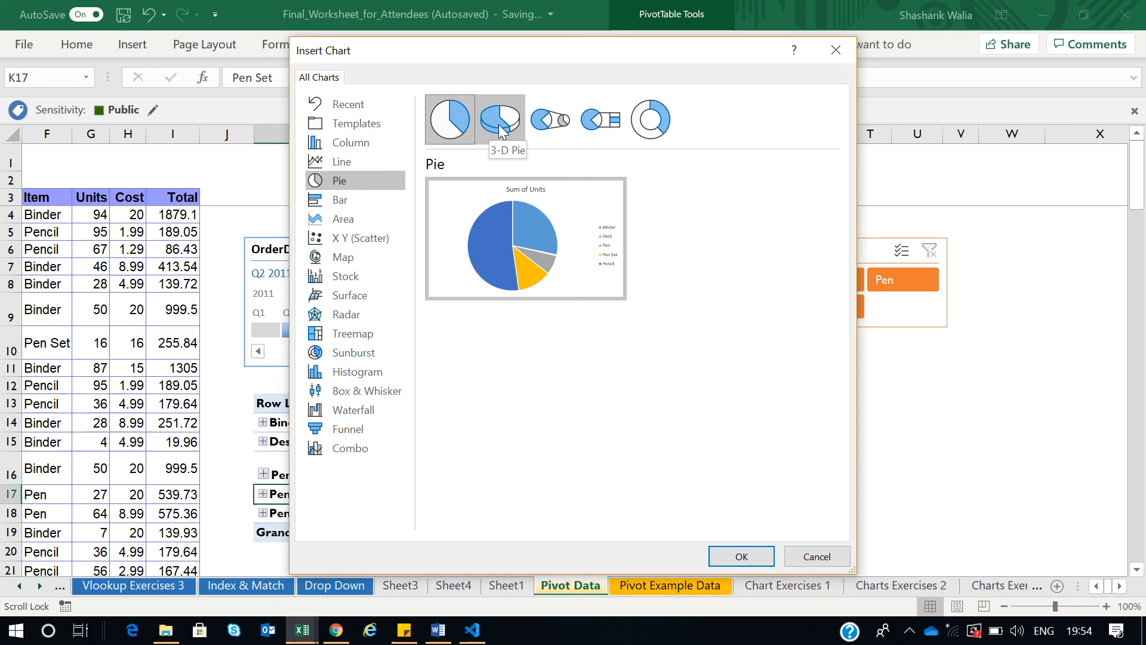
{"action": "left_click", "coordinate": [740, 555]}
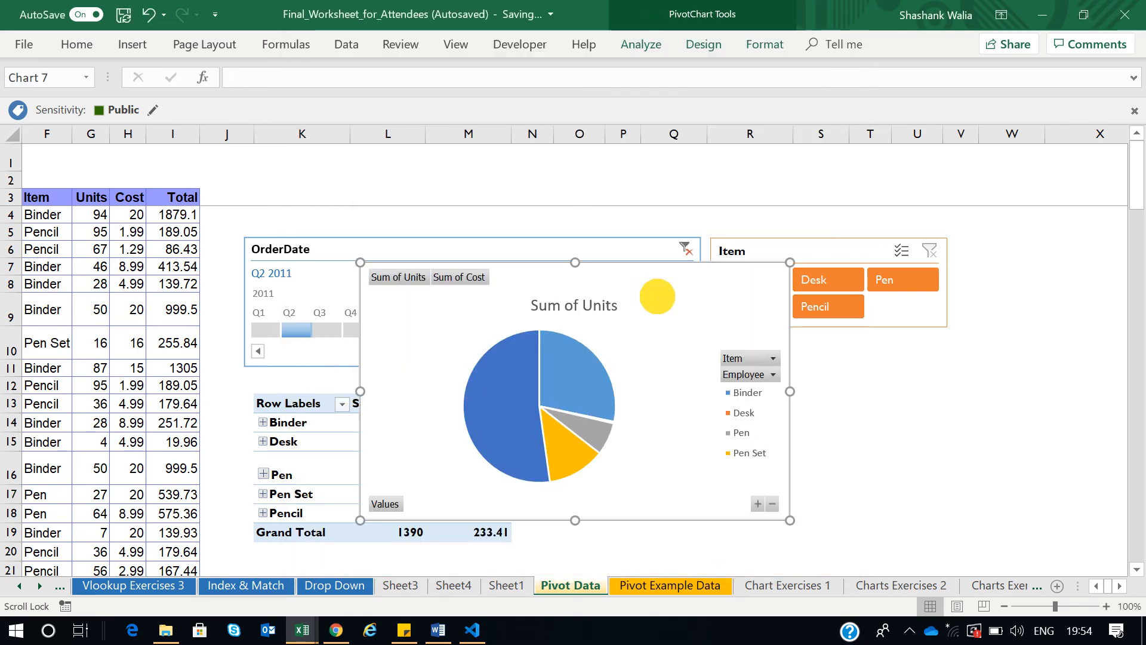
{"action": "left_click_drag", "start_coordinate": [651, 297], "coordinate": [883, 422]}
Step: Filter the item PivotTable and its pie chart by Pen Set, Desk and Binder in turn with the Item slicer
{"action": "scroll", "coordinate": [884, 422], "scroll_direction": "down", "scroll_amount": 2}
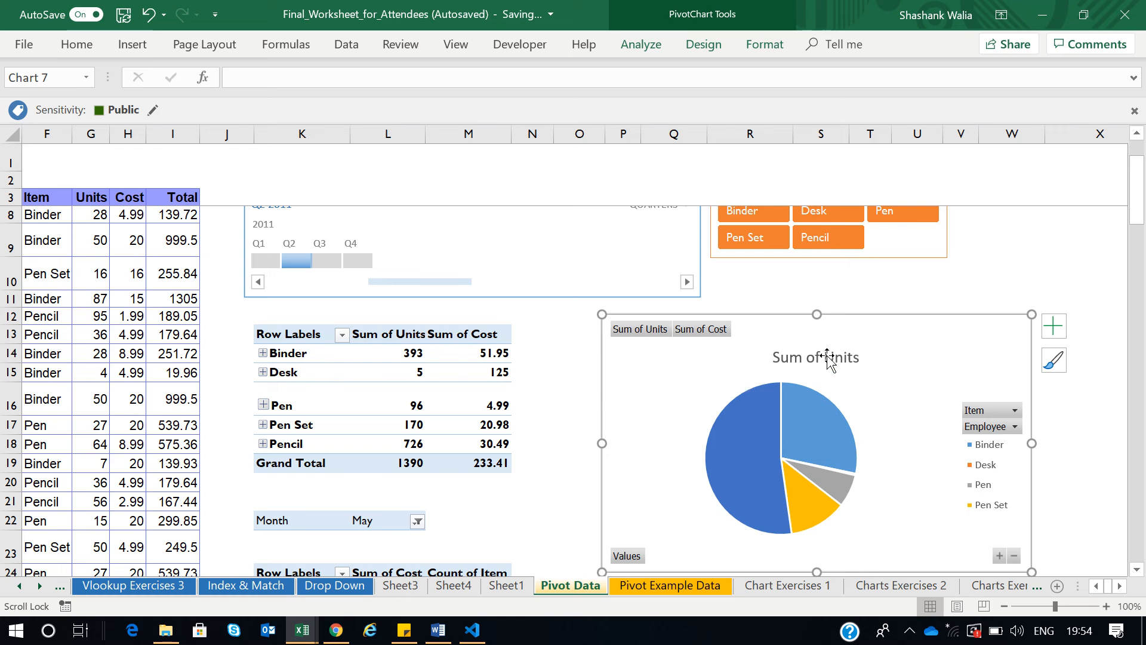
{"action": "left_click", "coordinate": [745, 236]}
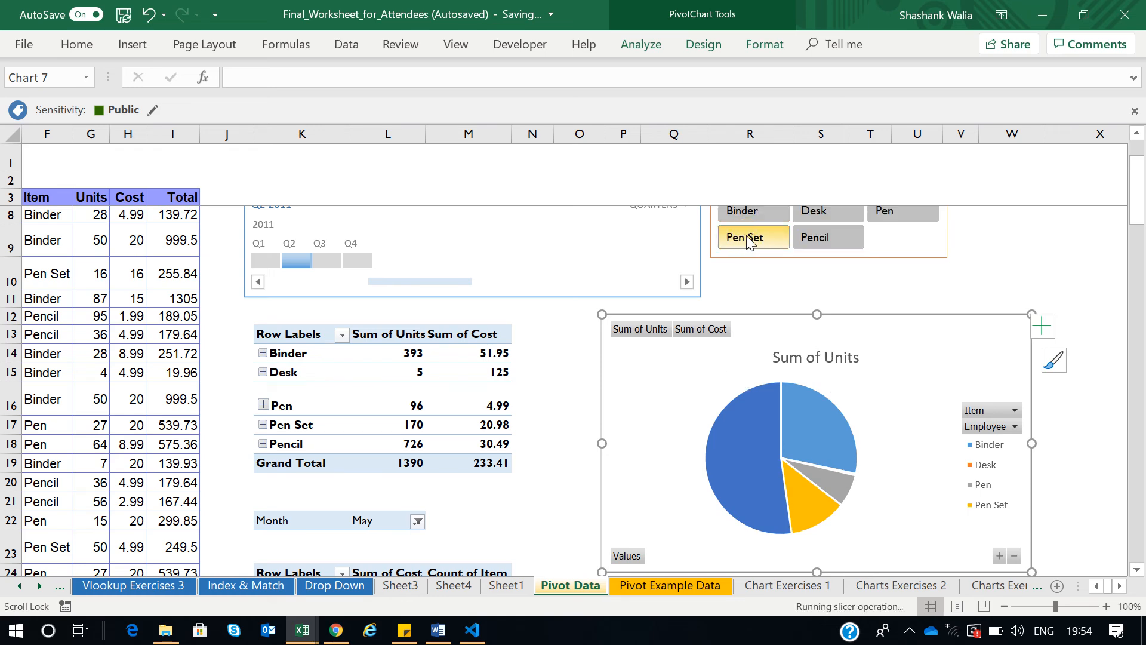
{"action": "scroll", "coordinate": [802, 334], "scroll_direction": "up", "scroll_amount": 2}
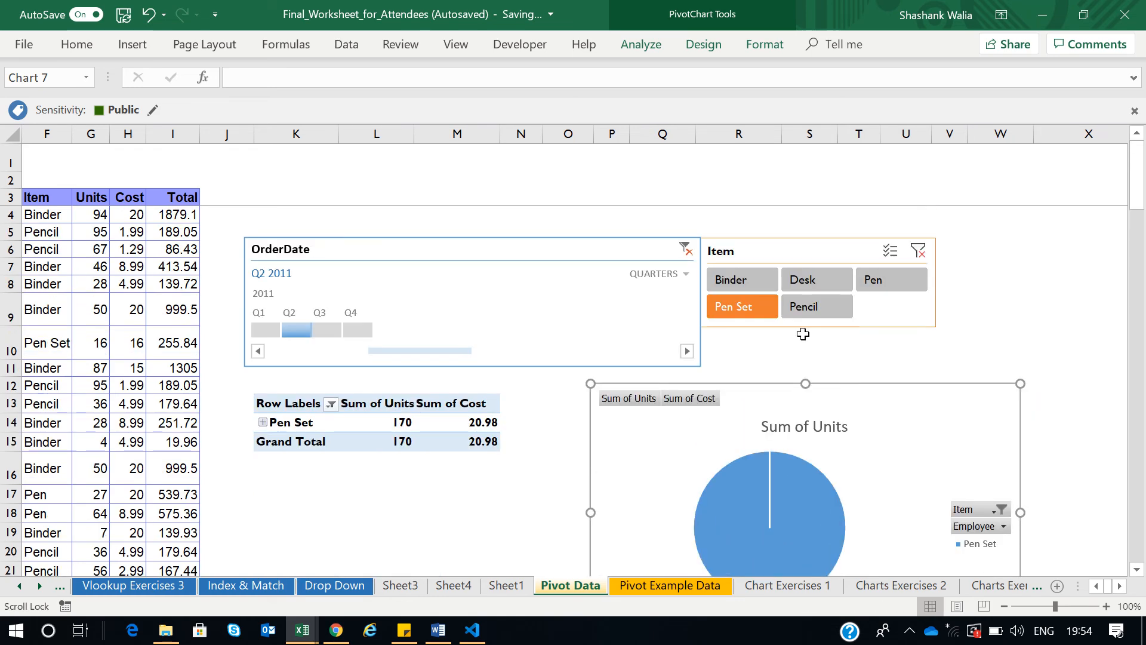
{"action": "left_click", "coordinate": [803, 279]}
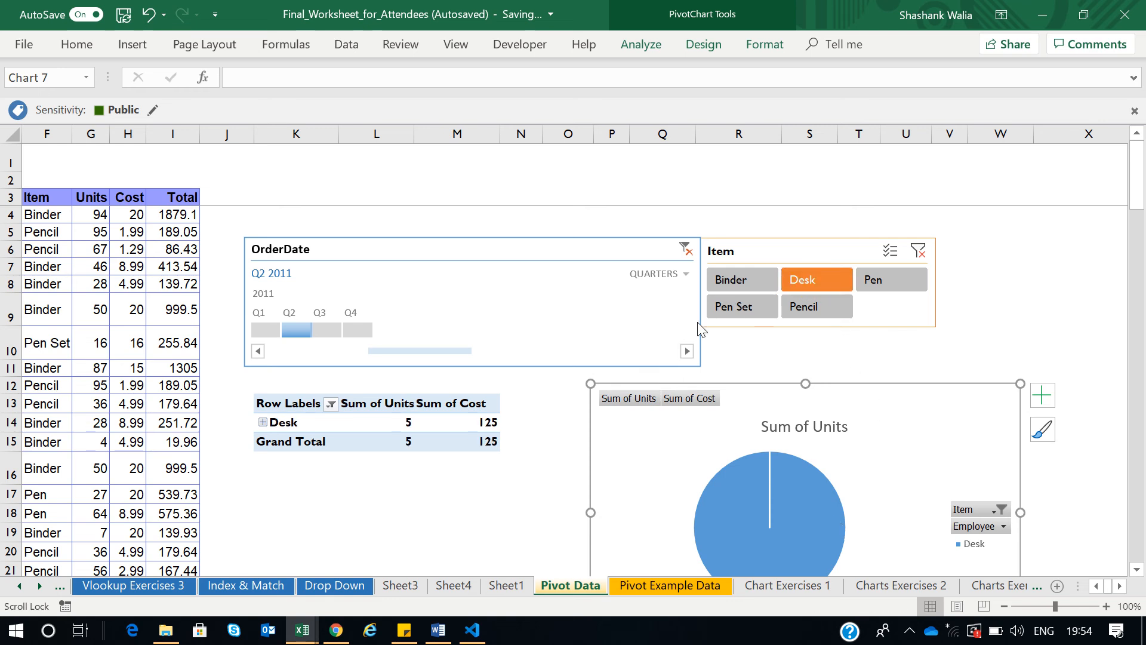
{"action": "left_click", "coordinate": [743, 283]}
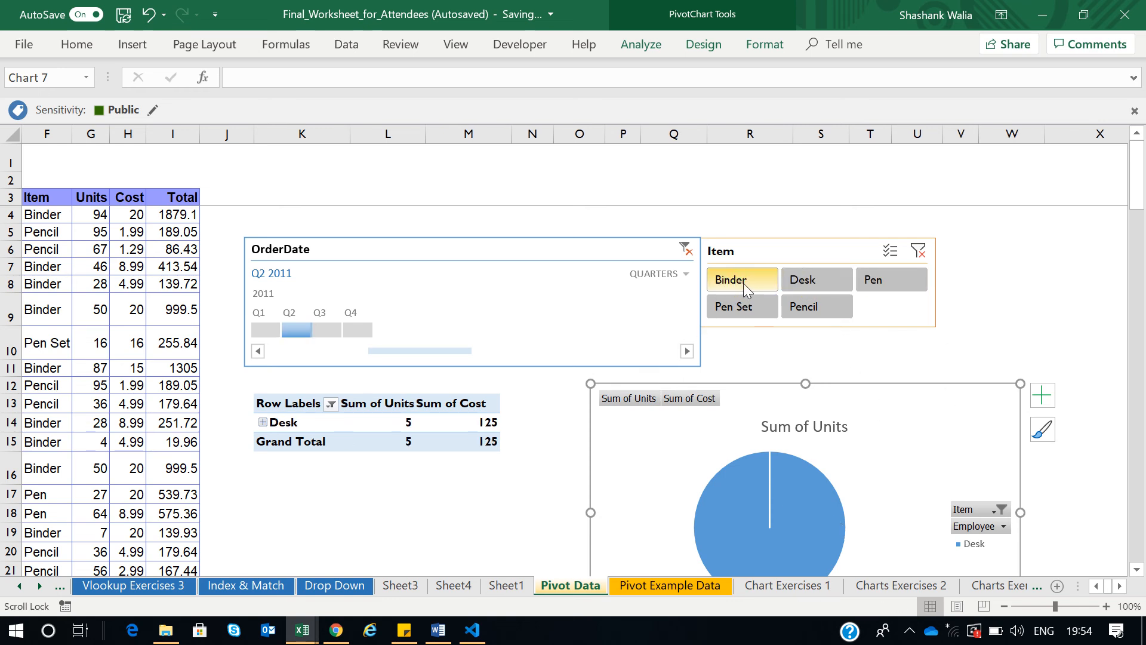
Step: Clear the filters of the OrderDate timeline and the Item slicer and check the pie chart
{"action": "left_click", "coordinate": [686, 249]}
{"action": "scroll", "coordinate": [948, 376], "scroll_direction": "down", "scroll_amount": 1}
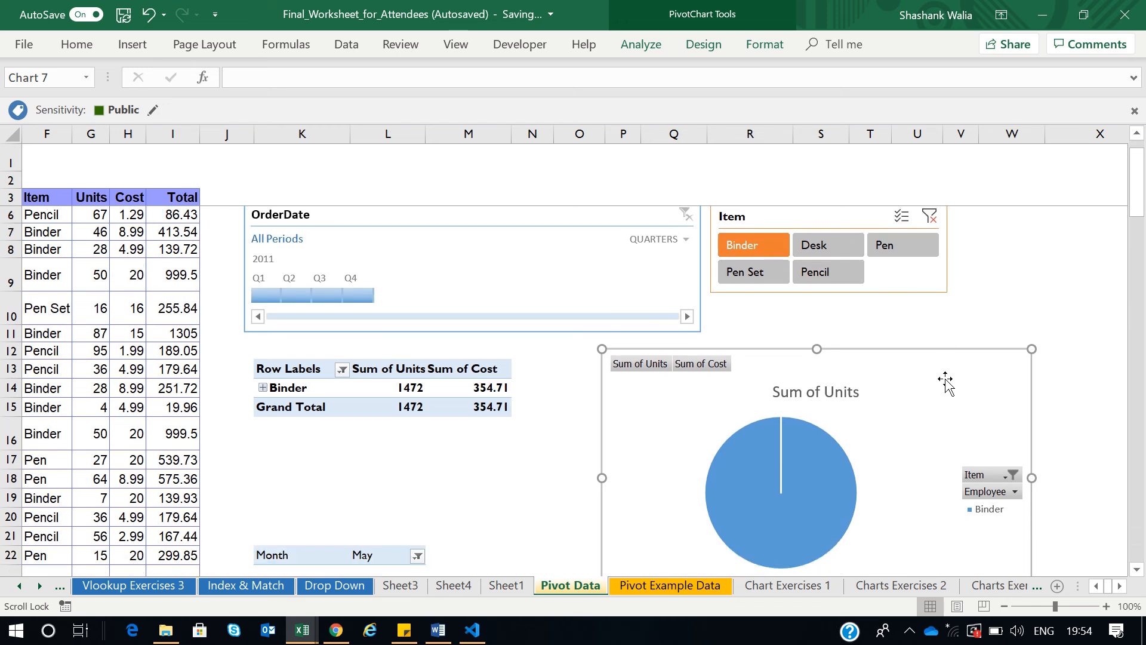
{"action": "left_click", "coordinate": [930, 217]}
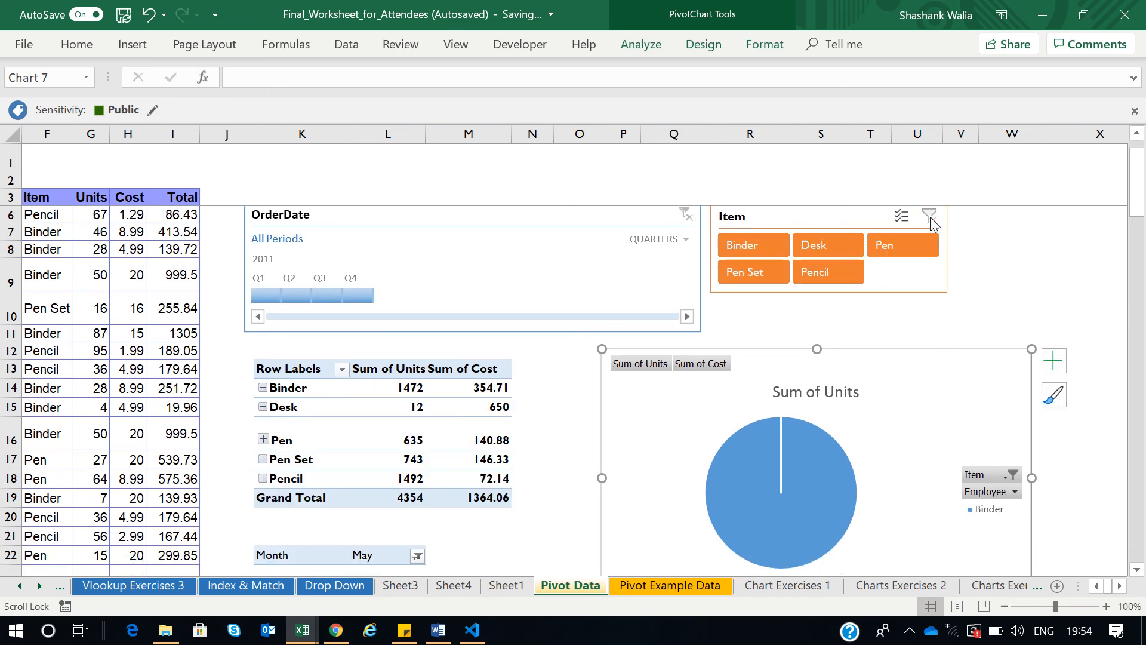
{"action": "scroll", "coordinate": [986, 476], "scroll_direction": "down", "scroll_amount": 1}
{"action": "scroll", "coordinate": [975, 468], "scroll_direction": "down", "scroll_amount": 3}
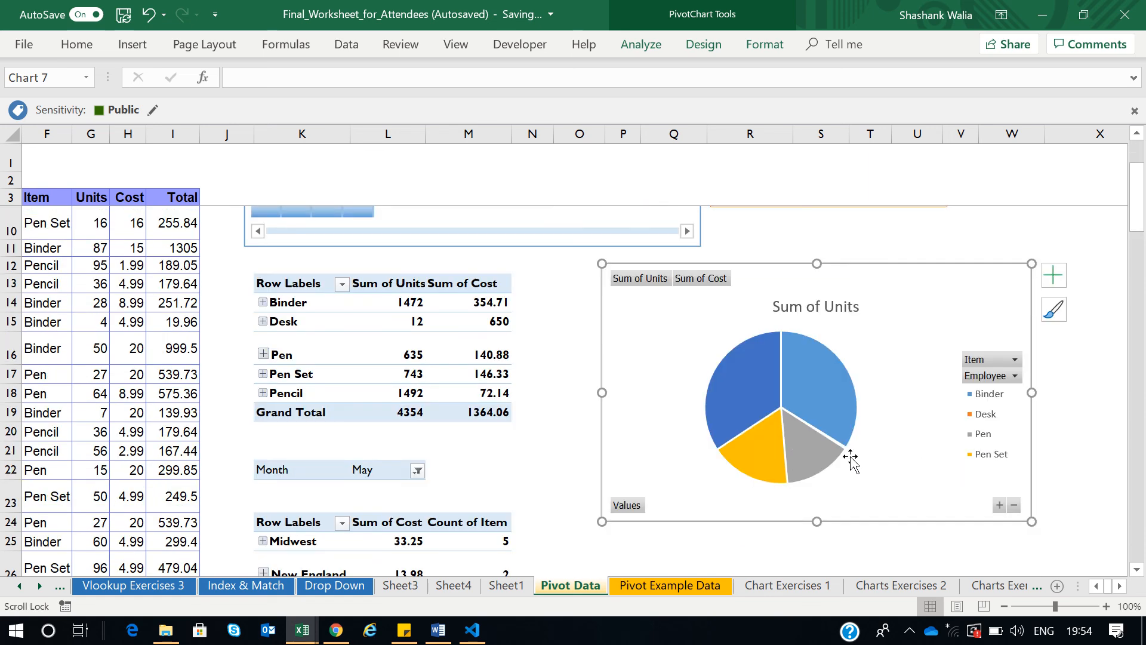
Step: Filter the item PivotTable and pie chart to Q2 2011 and finally to Q3 2011 with the timeline
{"action": "scroll", "coordinate": [850, 460], "scroll_direction": "up", "scroll_amount": 4}
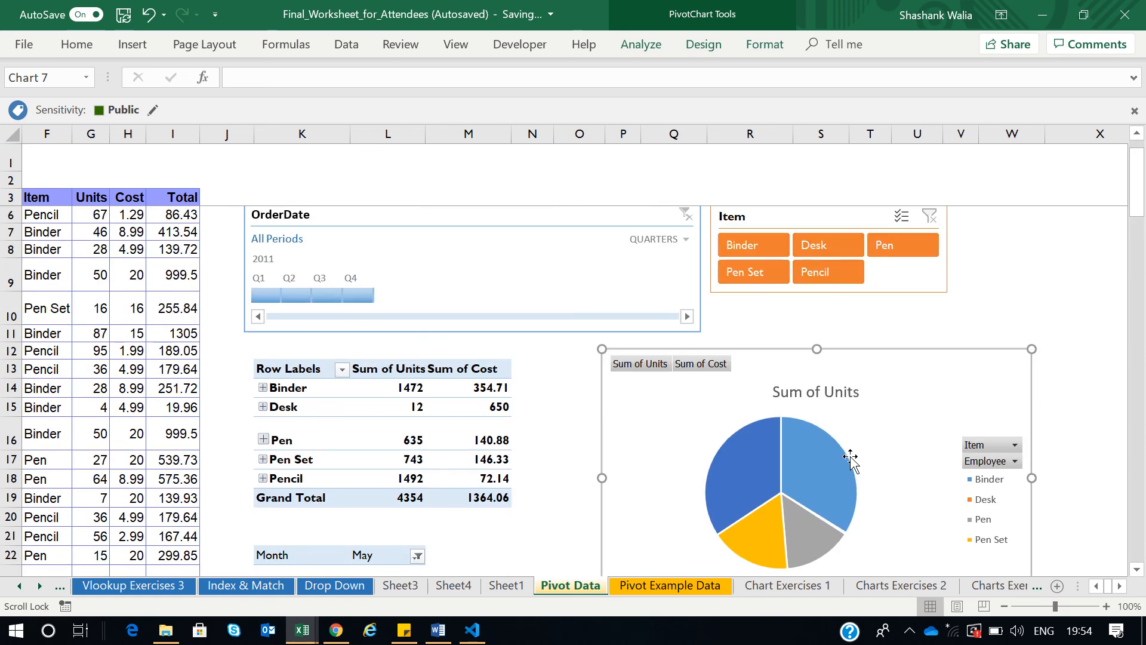
{"action": "left_click", "coordinate": [302, 294]}
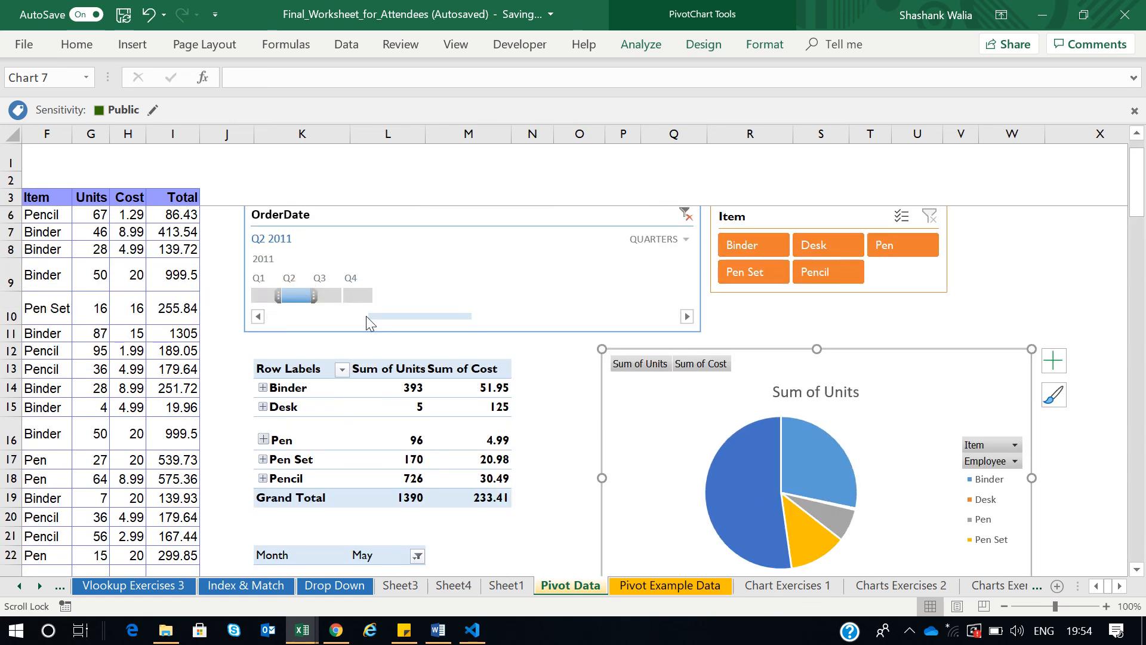
{"action": "left_click", "coordinate": [327, 295]}
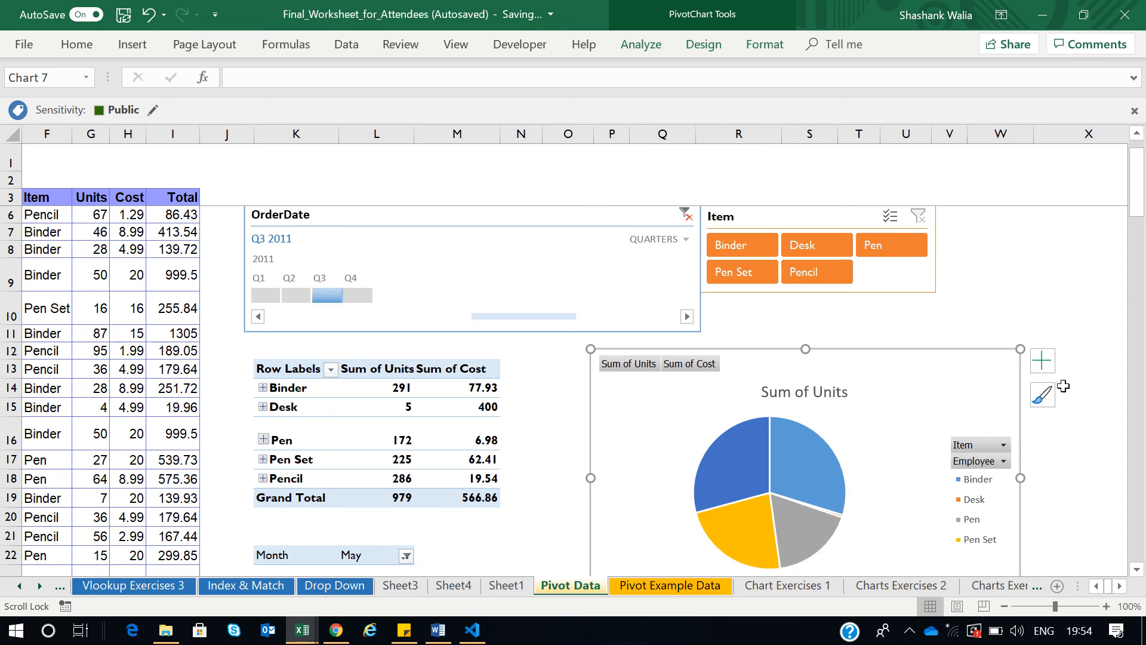
Step: Move the pie chart closer to the item PivotTable
{"action": "left_click", "coordinate": [1057, 296]}
{"action": "left_click_drag", "start_coordinate": [947, 365], "coordinate": [883, 364]}
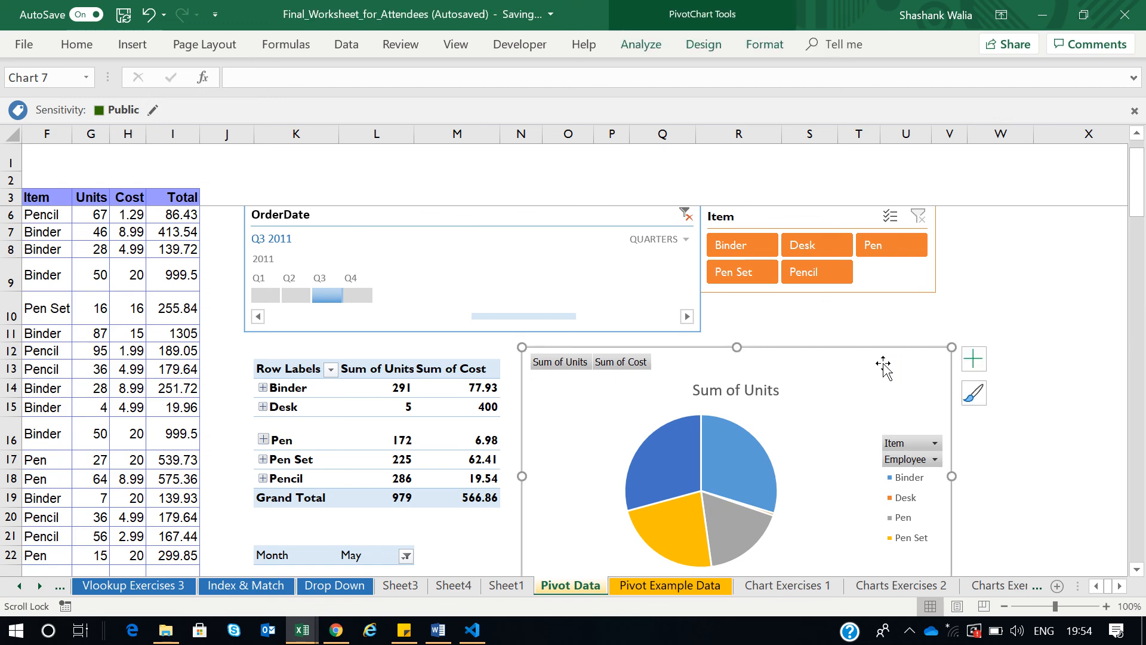
{"action": "scroll", "coordinate": [913, 388], "scroll_direction": "down", "scroll_amount": 2}
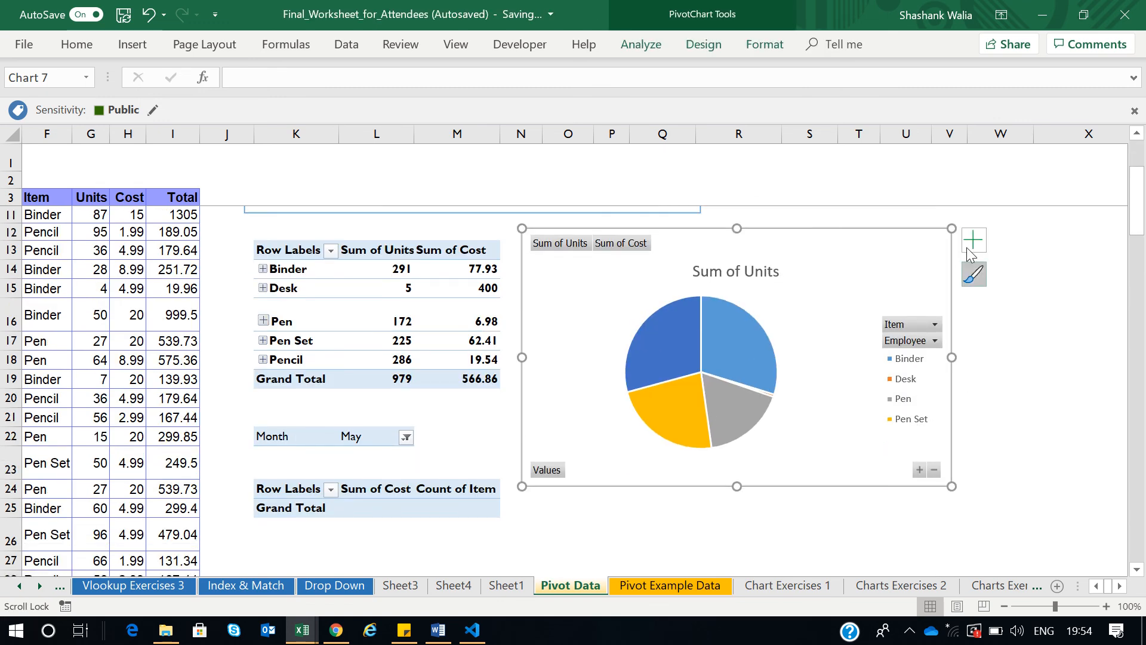
Step: Add data labels to the Sum of Units pie chart and deselect the chart
{"action": "left_click", "coordinate": [974, 242]}
{"action": "left_click", "coordinate": [1007, 283]}
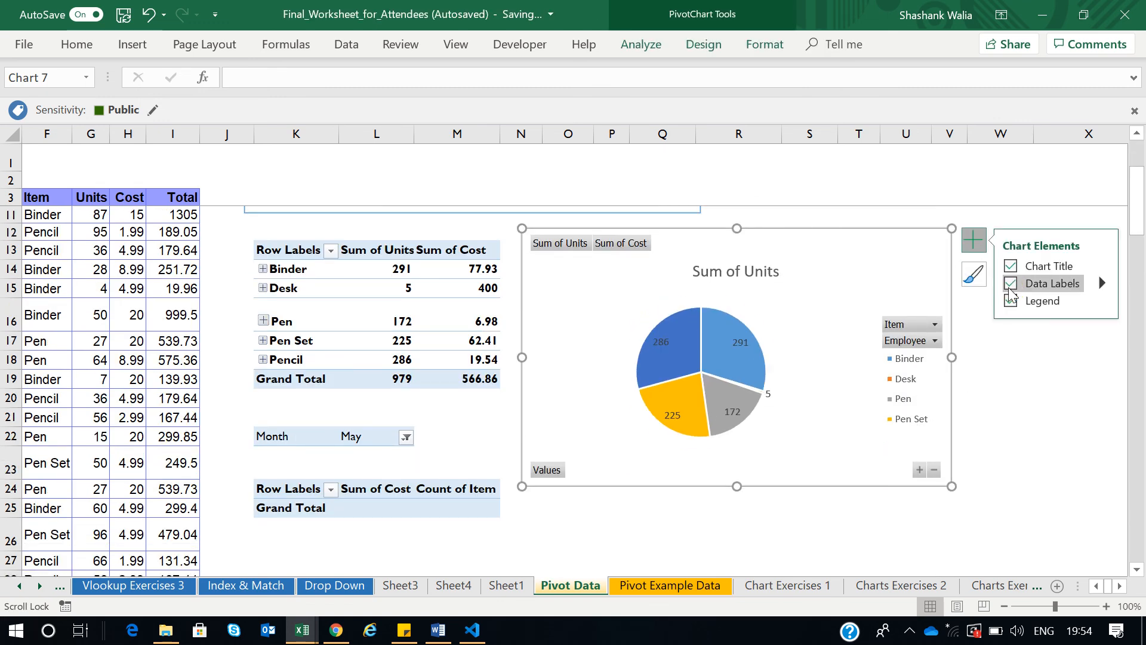
{"action": "left_click", "coordinate": [1039, 465]}
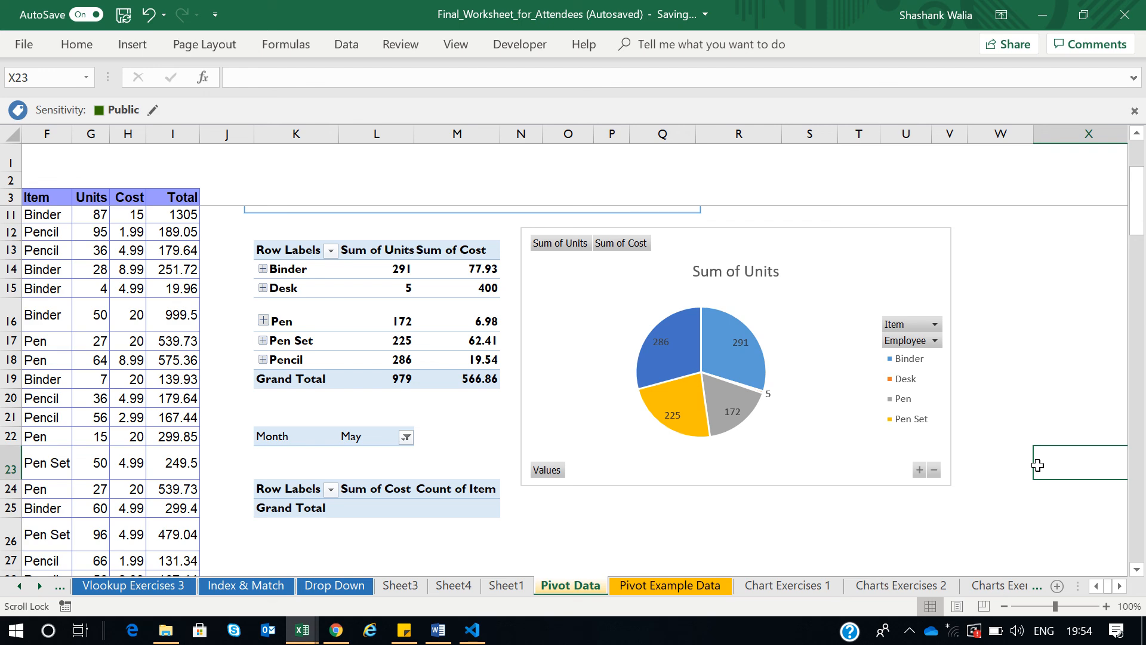
Step: Switch to the ExcelTrainingTracker workbook and show its Training Log sheet
{"action": "mouse_move", "coordinate": [302, 629]}
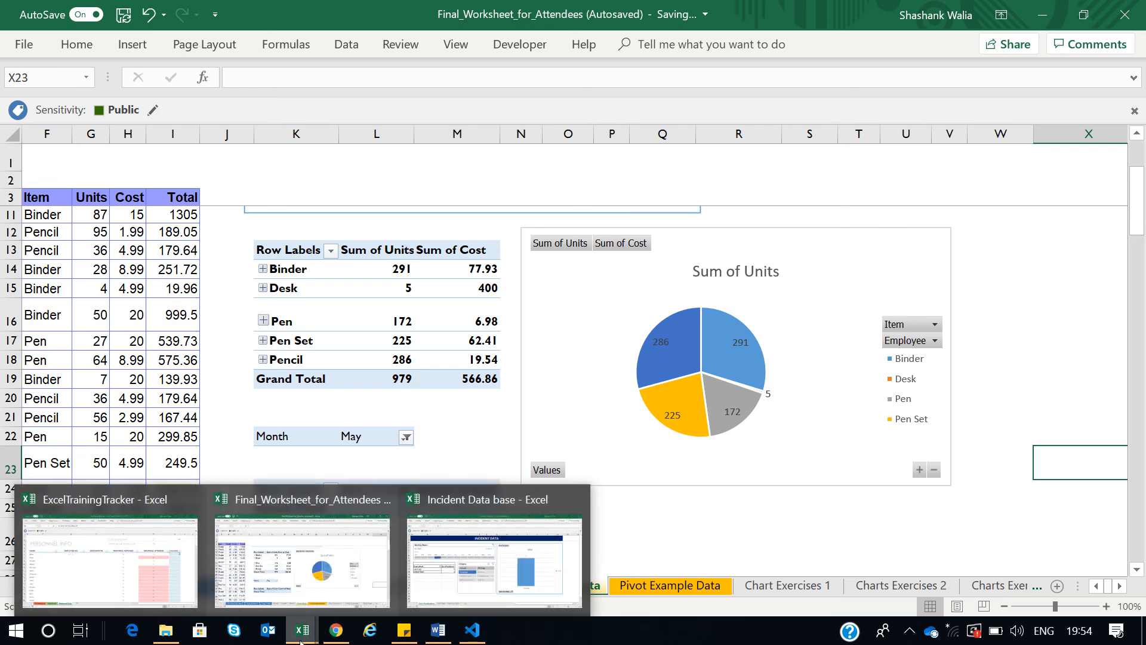
{"action": "left_click", "coordinate": [196, 568]}
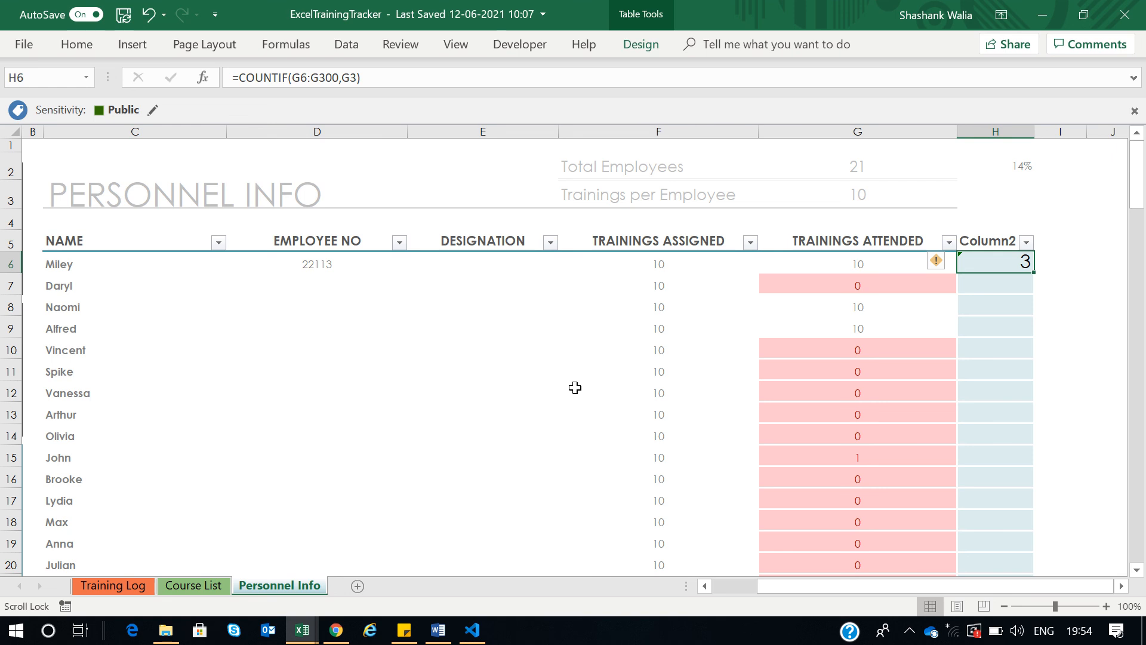
{"action": "left_click", "coordinate": [185, 585]}
{"action": "left_click", "coordinate": [138, 589]}
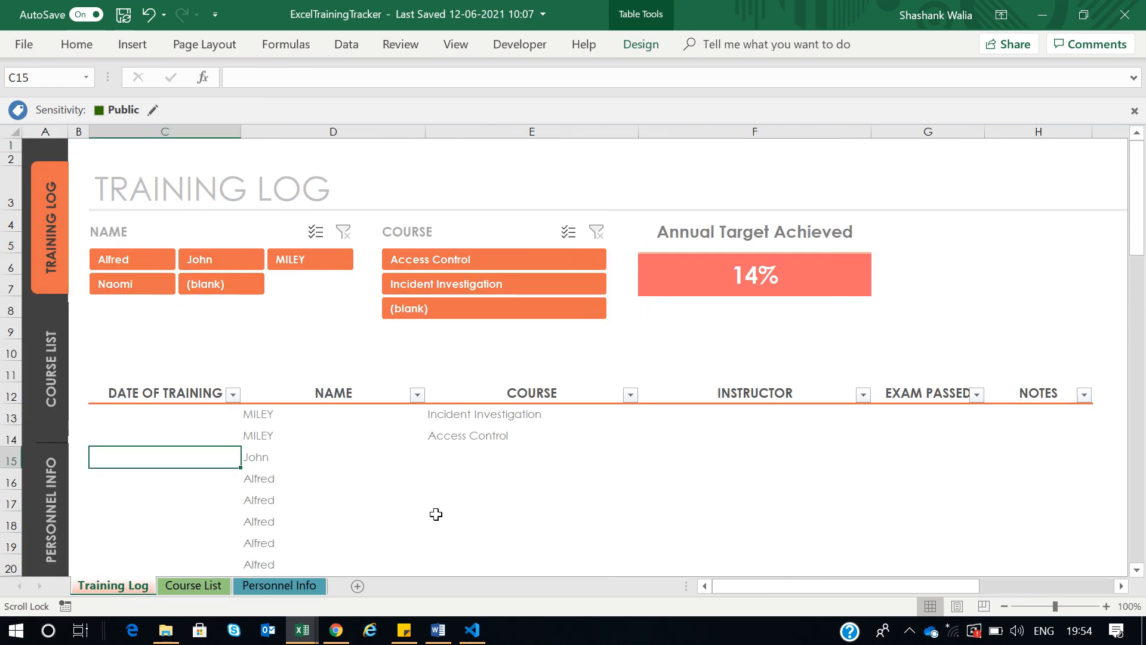
Step: Filter the training log with the Course slicer by Access Control, Incident Investigation and finally Access Control again
{"action": "left_click", "coordinate": [534, 260]}
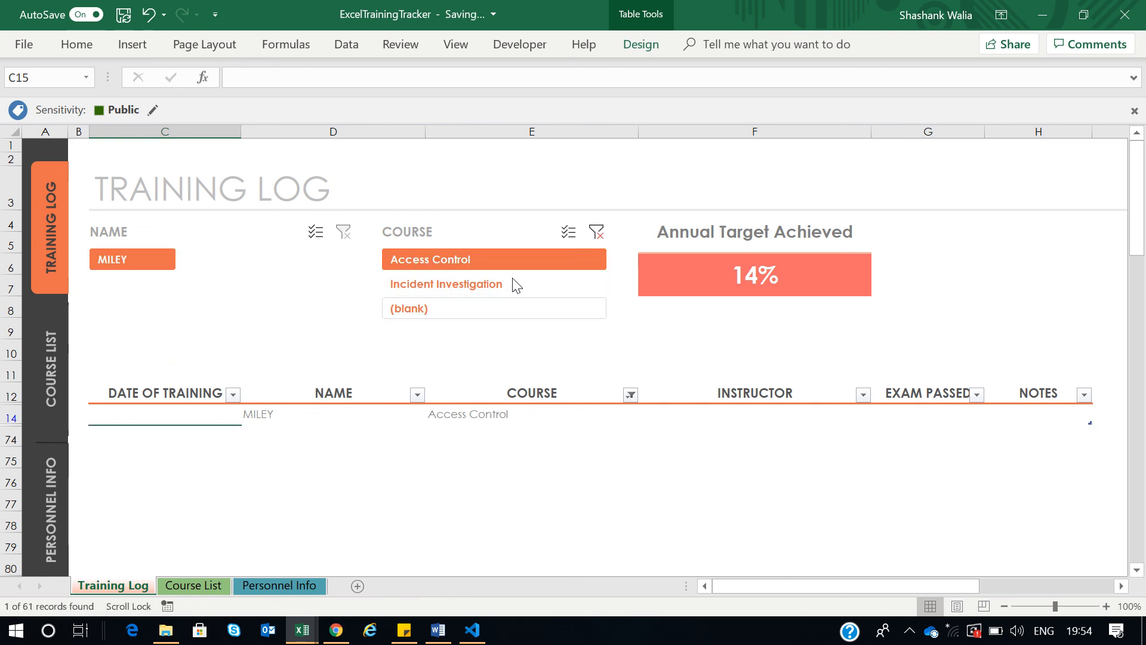
{"action": "left_click", "coordinate": [515, 285]}
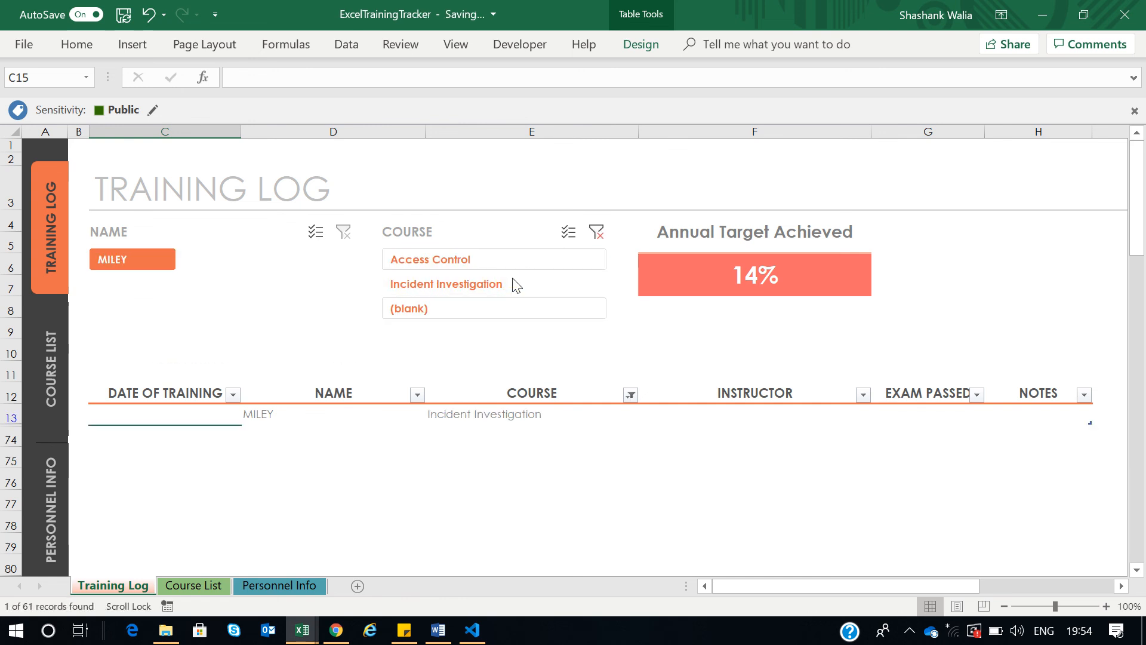
{"action": "left_click", "coordinate": [476, 259]}
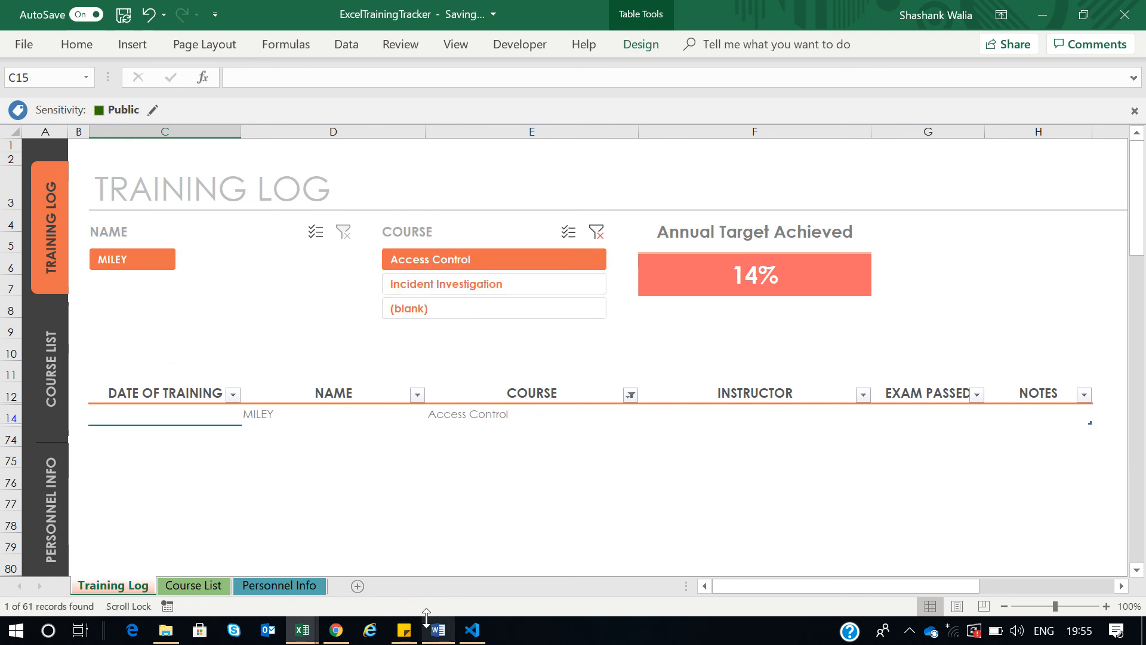
Step: View the Incident Data base dashboard, then return to the Final_Worksheet_for_Attendees workbook and review the PivotTables, slicer, timeline and pie chart
{"action": "mouse_move", "coordinate": [303, 638]}
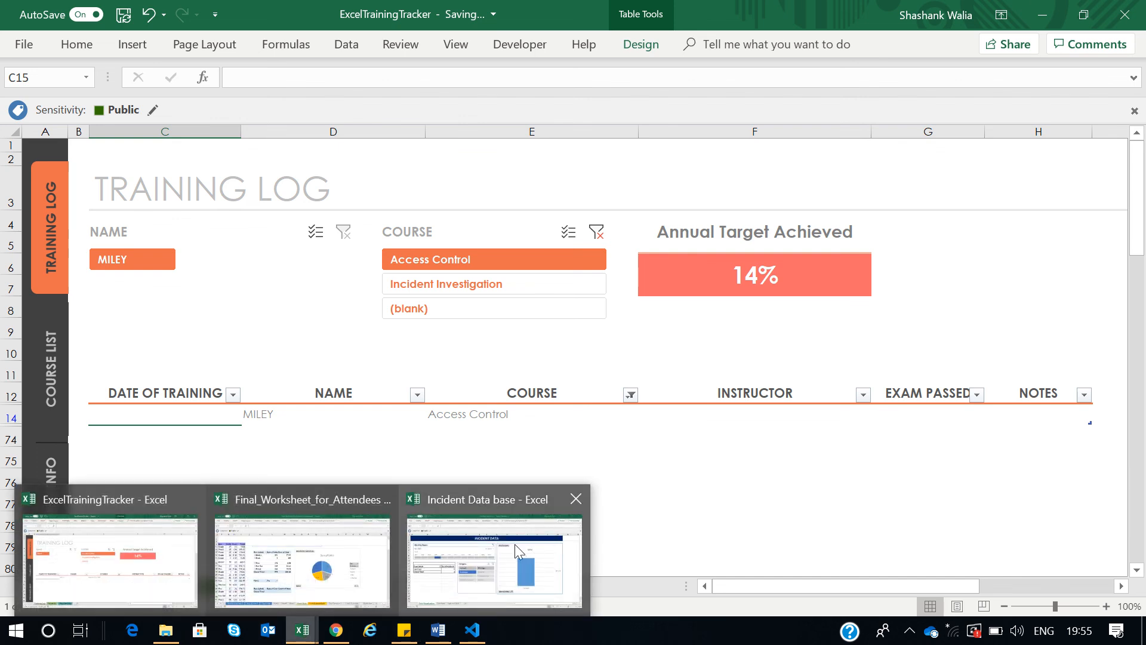
{"action": "left_click", "coordinate": [480, 546]}
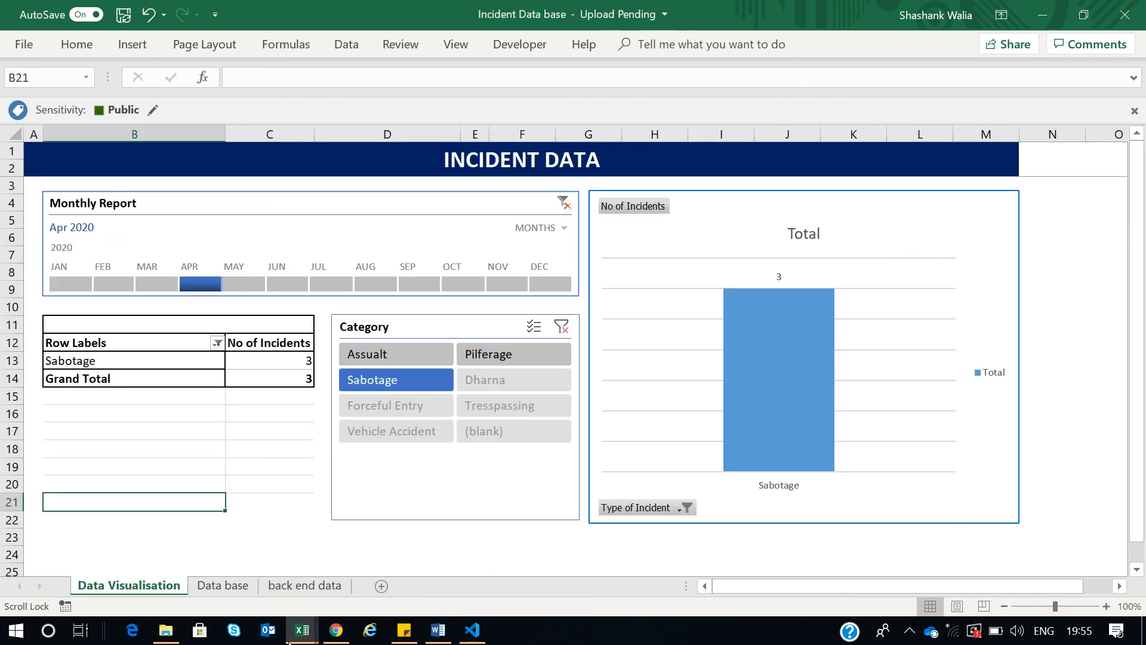
{"action": "mouse_move", "coordinate": [302, 630]}
{"action": "left_click", "coordinate": [300, 557]}
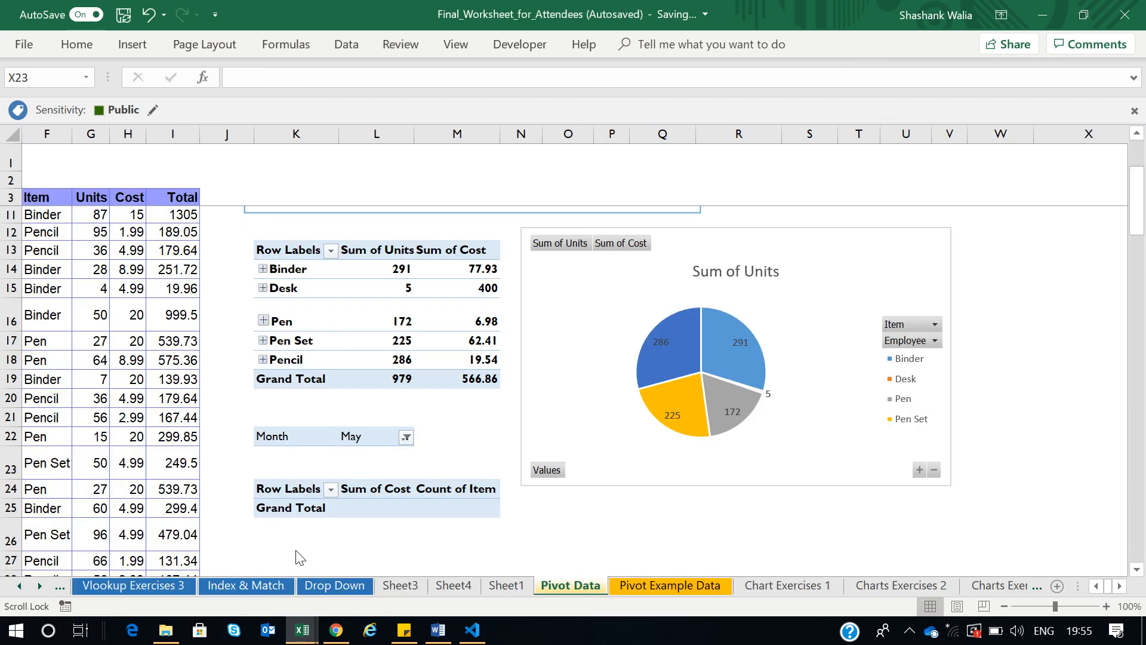
{"action": "scroll", "coordinate": [554, 514], "scroll_direction": "down", "scroll_amount": 1}
{"action": "scroll", "coordinate": [554, 513], "scroll_direction": "down", "scroll_amount": 2}
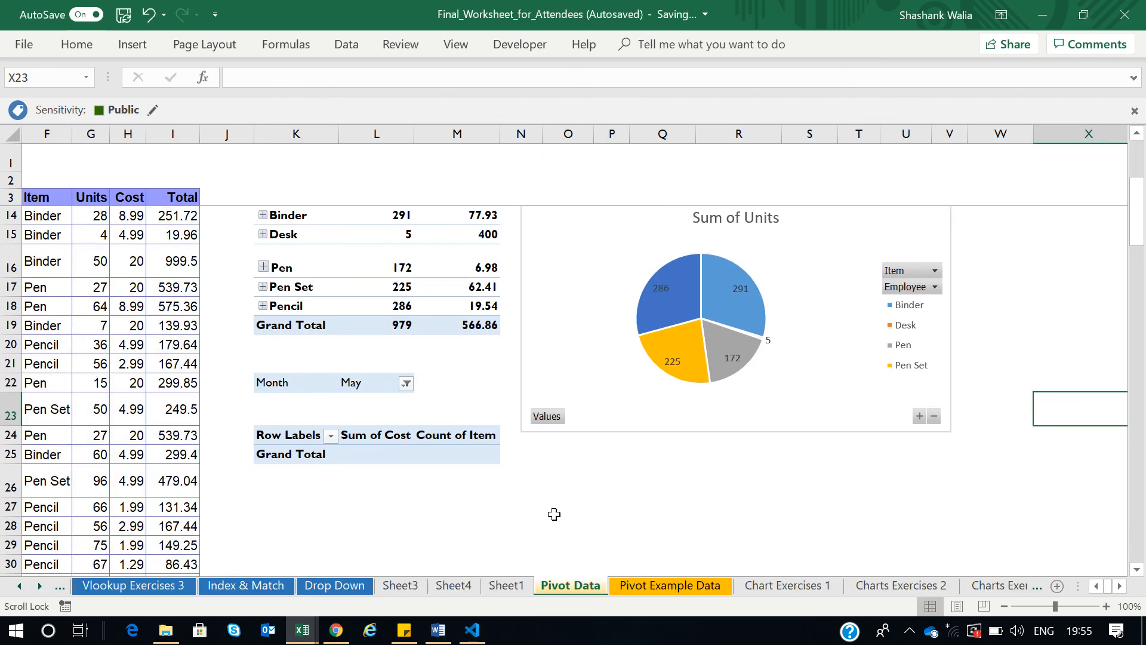
{"action": "scroll", "coordinate": [553, 514], "scroll_direction": "up", "scroll_amount": 2}
{"action": "scroll", "coordinate": [554, 514], "scroll_direction": "up", "scroll_amount": 2}
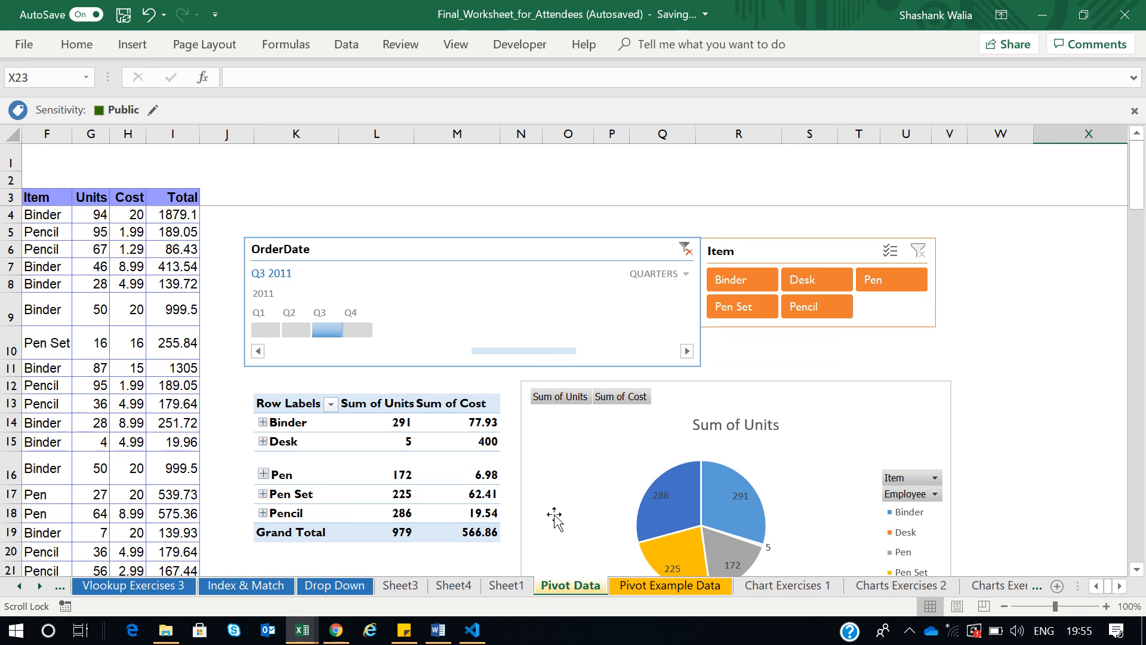
{"action": "left_click", "coordinate": [909, 631]}
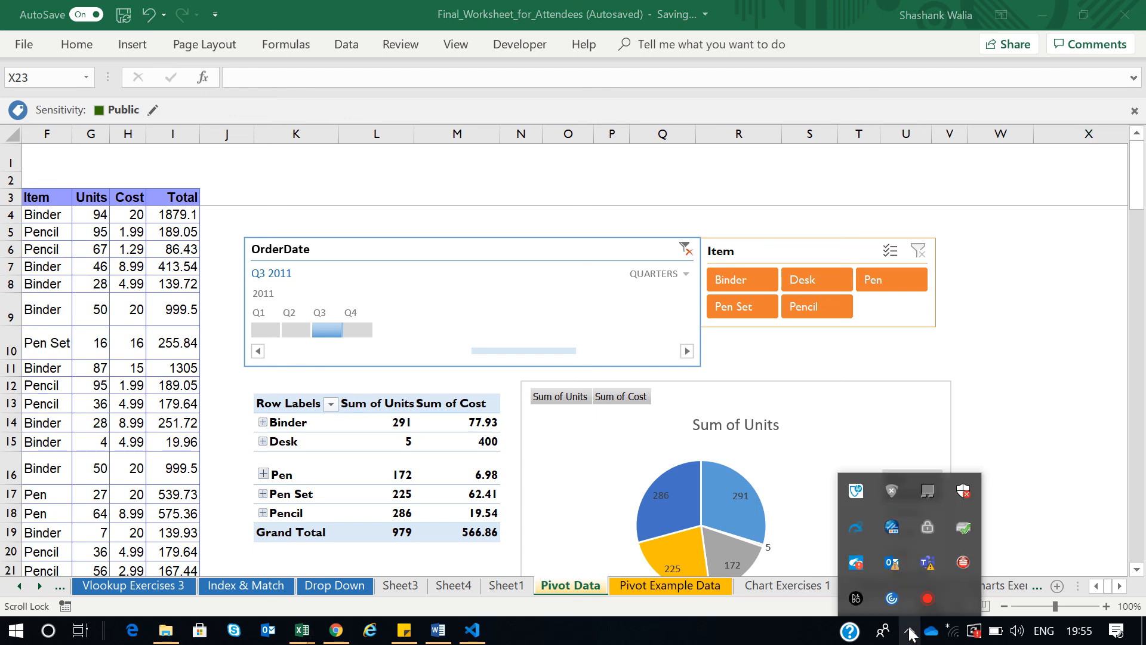
{"action": "left_click", "coordinate": [929, 597]}
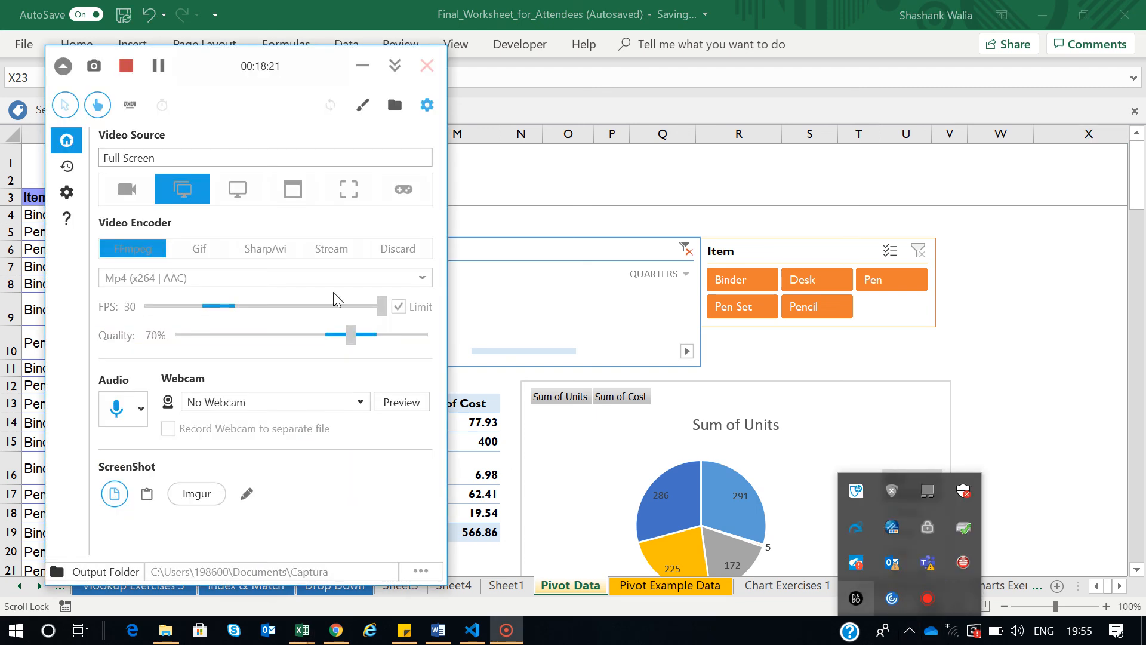